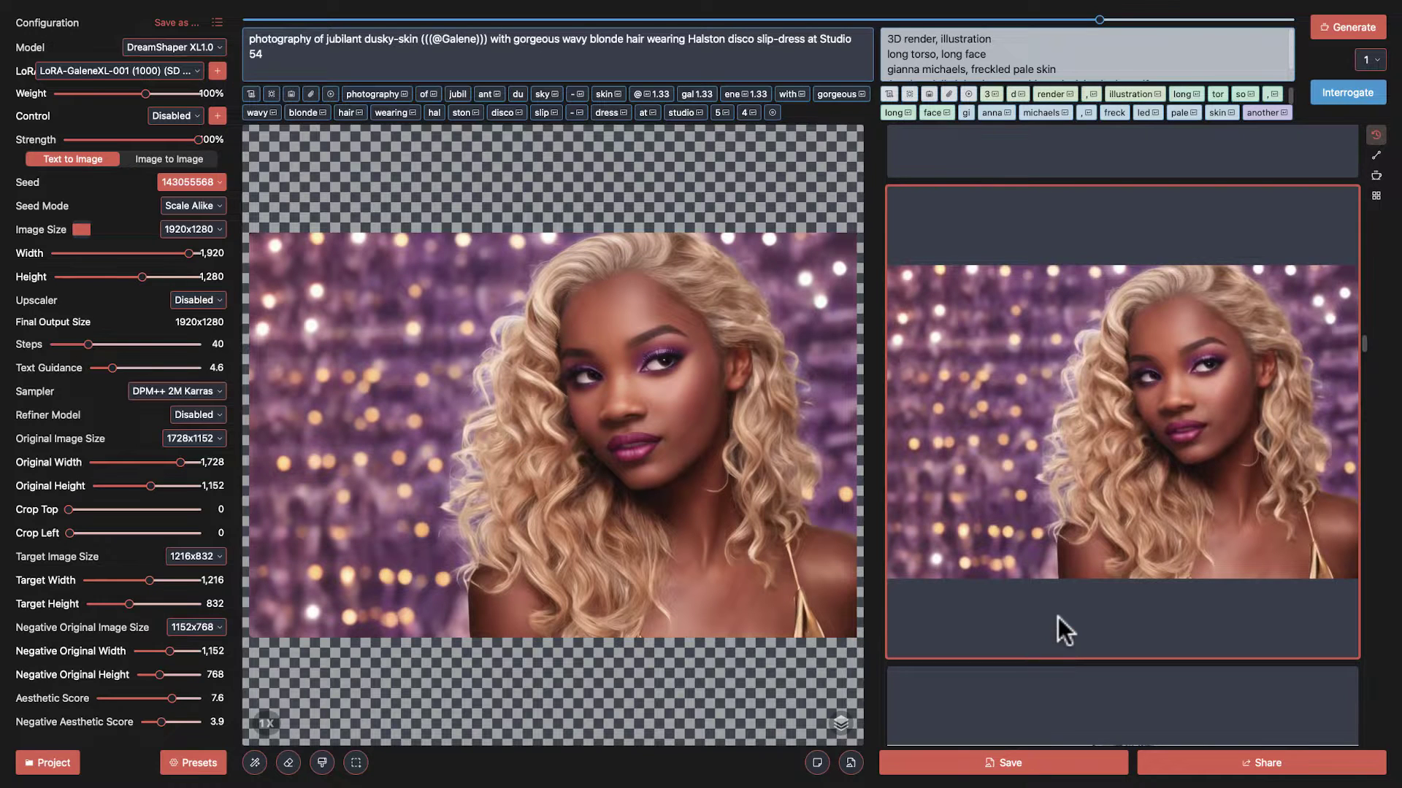
# Step: Scroll up the history and load the disco-crowd and purple neon portrait generations
pyautogui.scroll(3, 1058, 616)
pyautogui.scroll(3, 1058, 616)
pyautogui.click(1093, 531)
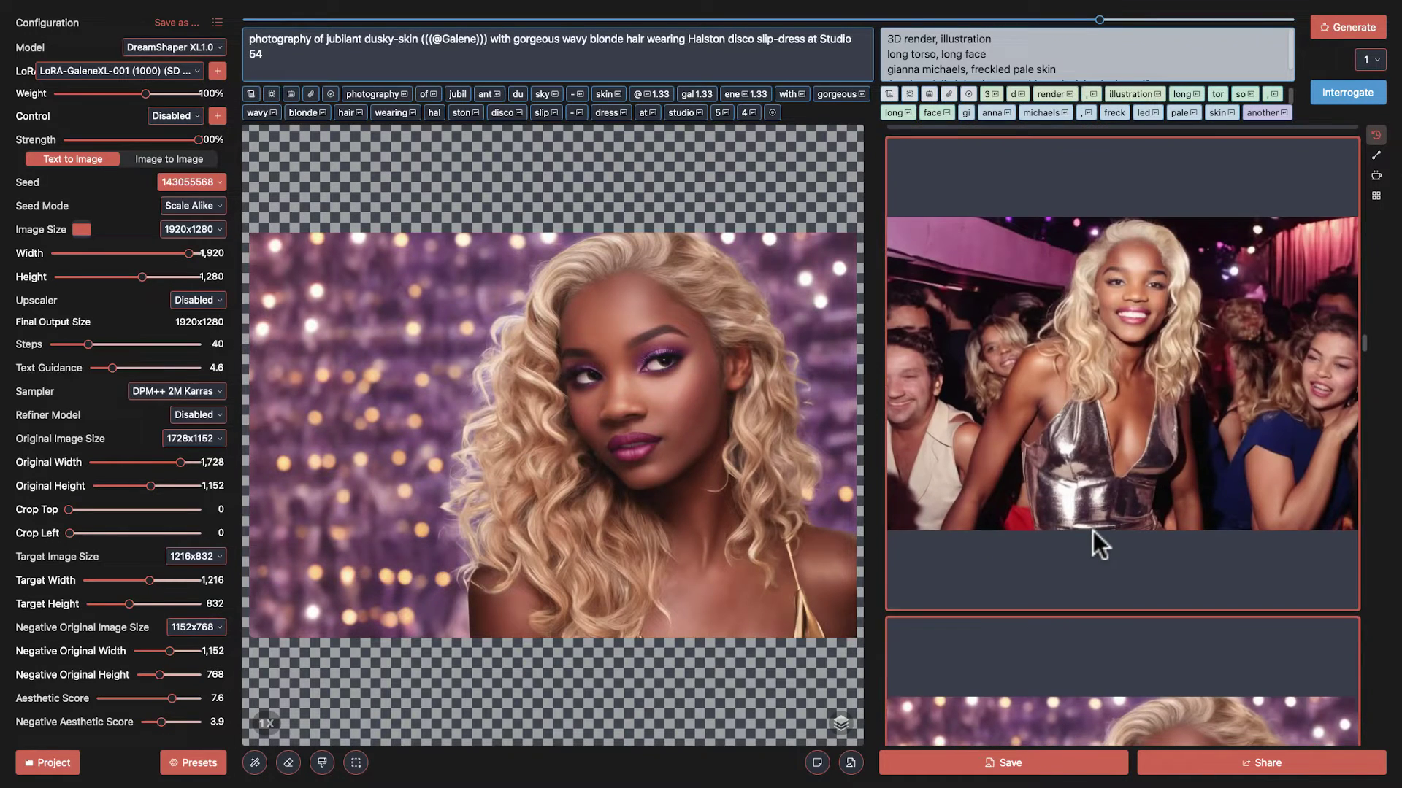
pyautogui.scroll(3, 1093, 532)
pyautogui.scroll(3, 1093, 531)
pyautogui.click(1093, 531)
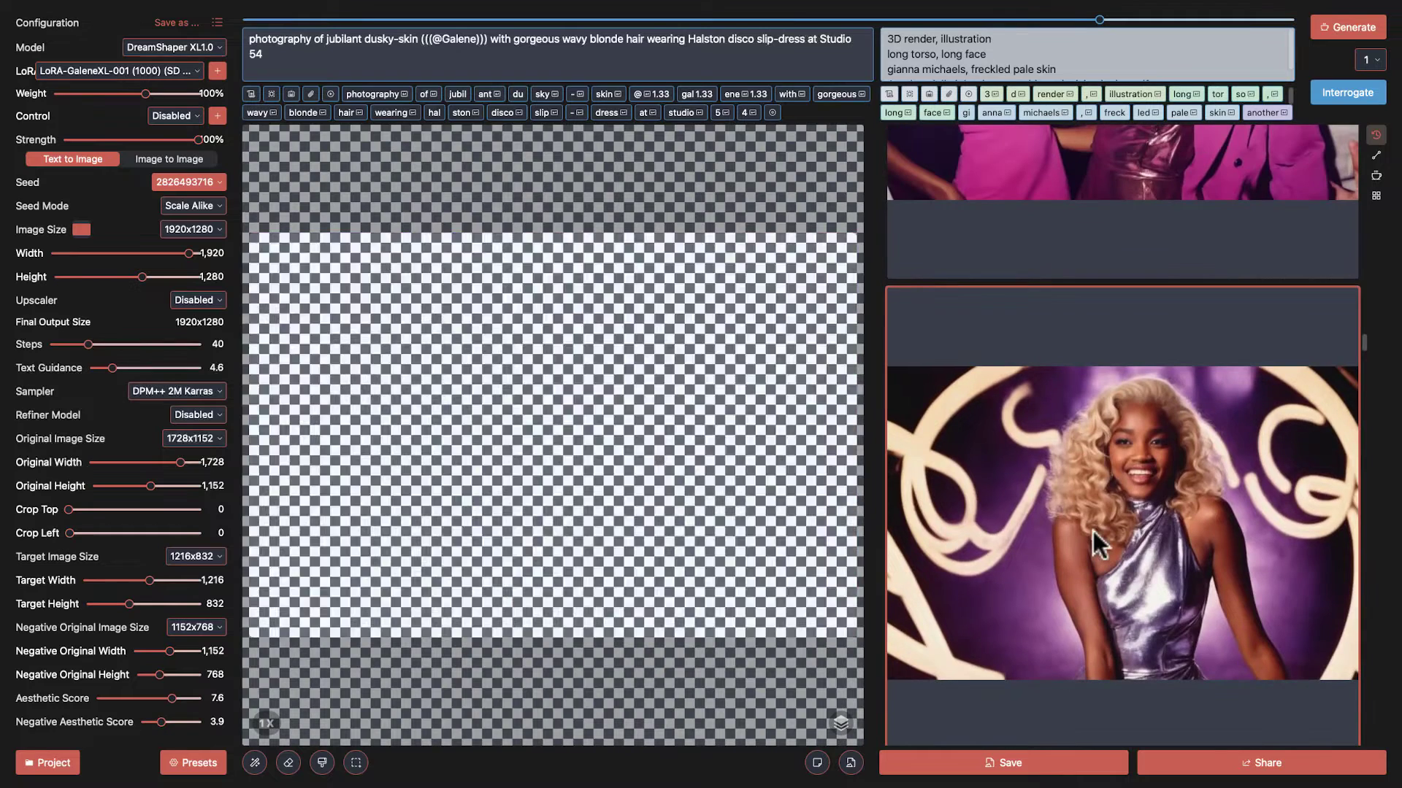
# Step: Compare the gold-dress astonished, hurt-prompt and black-and-white disco generations from further back in history
pyautogui.scroll(2, 1163, 559)
pyautogui.scroll(10, 1163, 559)
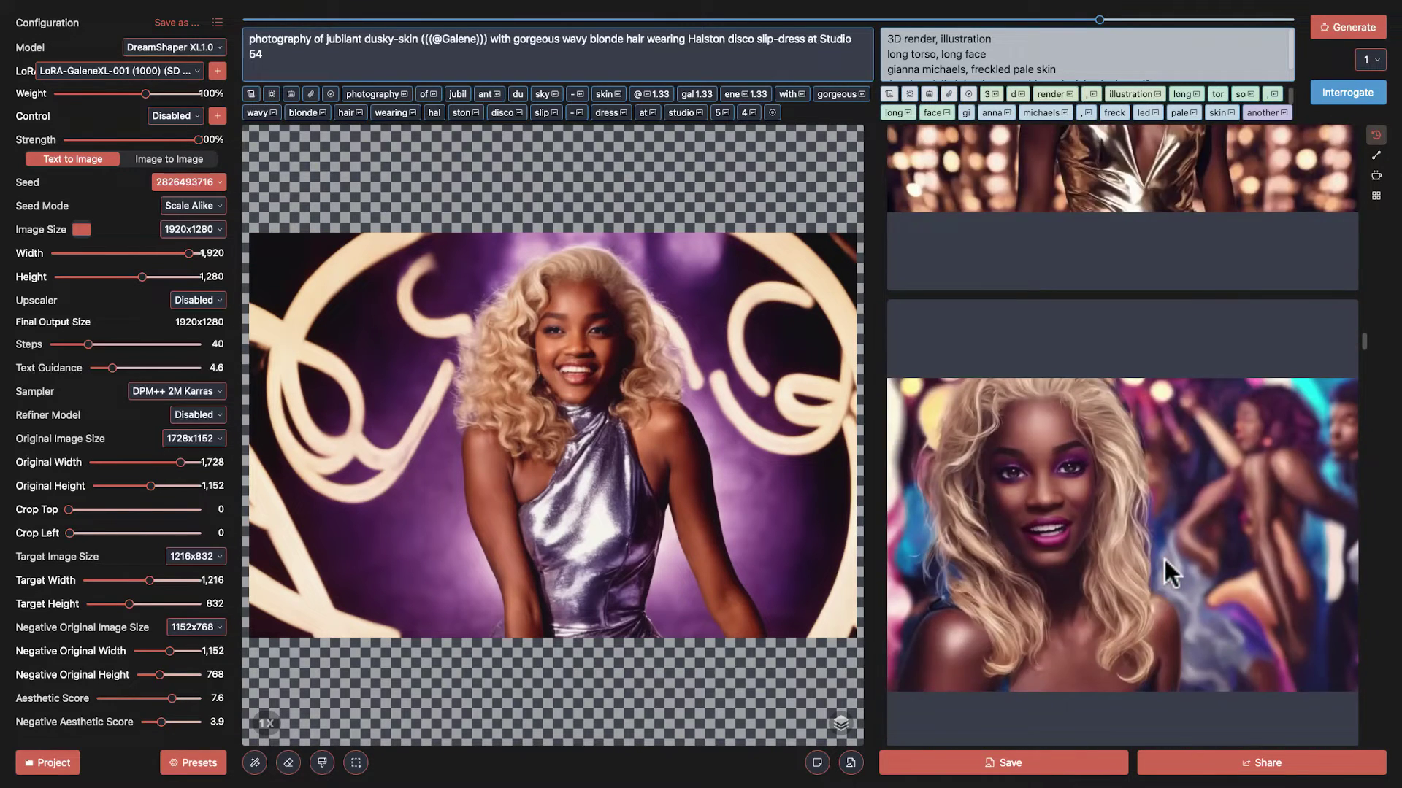
pyautogui.scroll(10, 1164, 560)
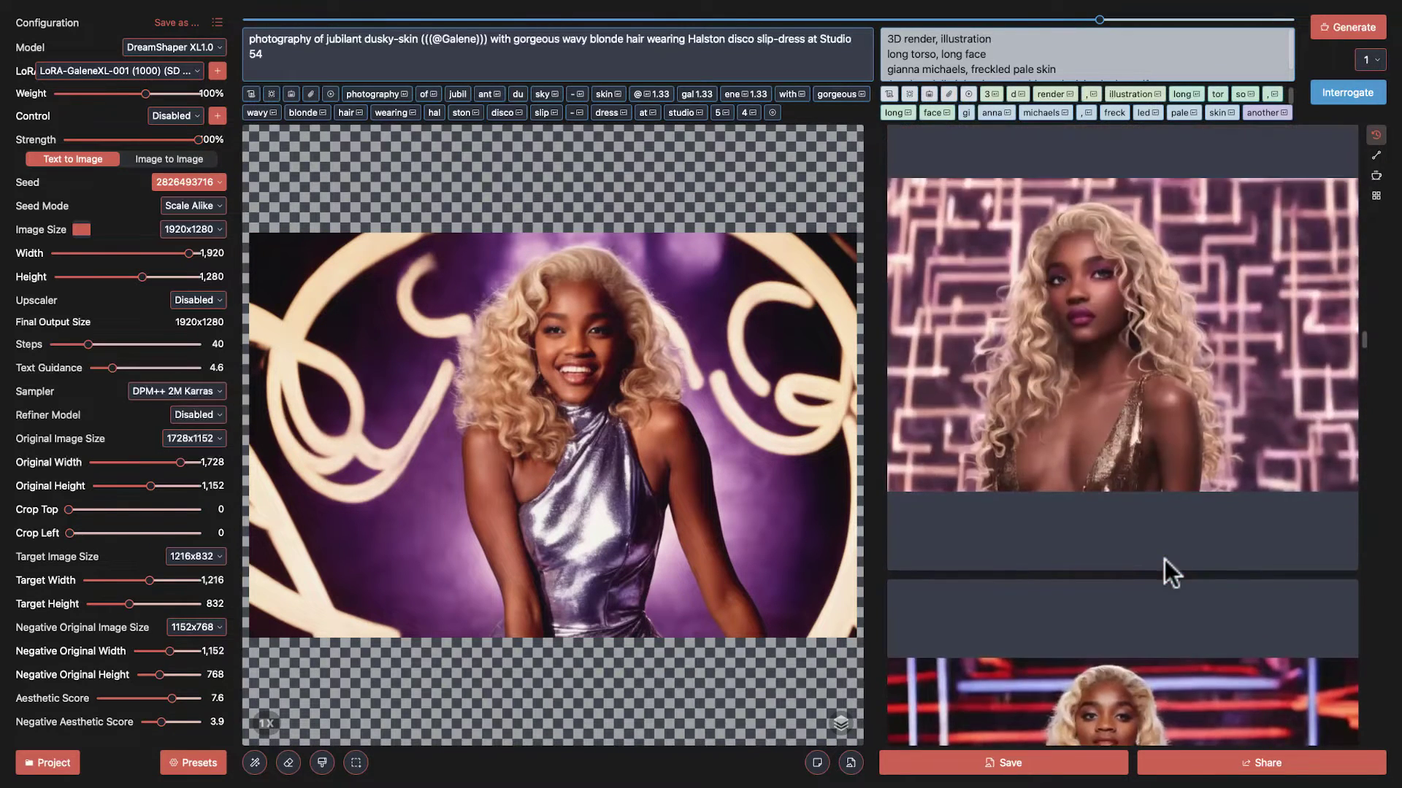
pyautogui.scroll(8, 1164, 559)
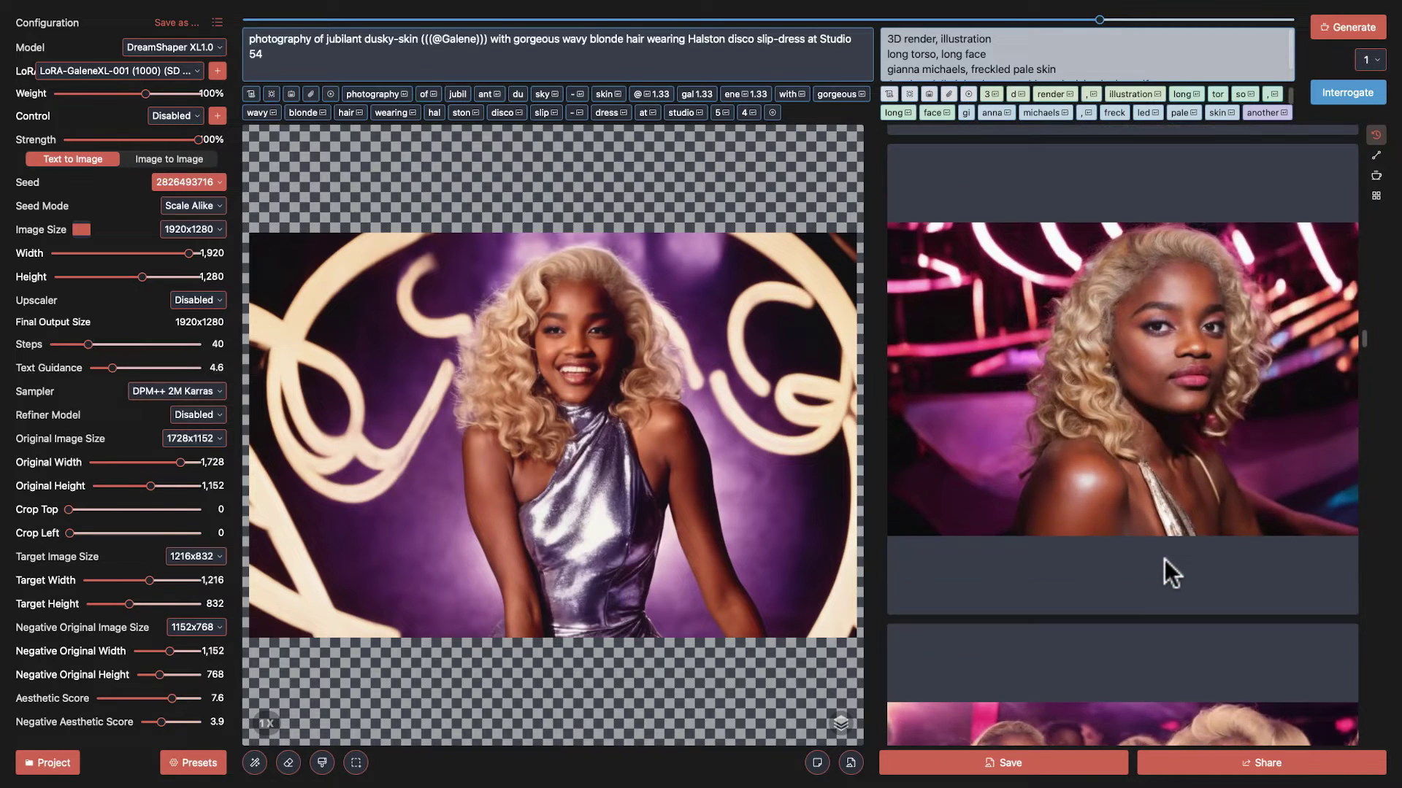
pyautogui.scroll(10, 1164, 559)
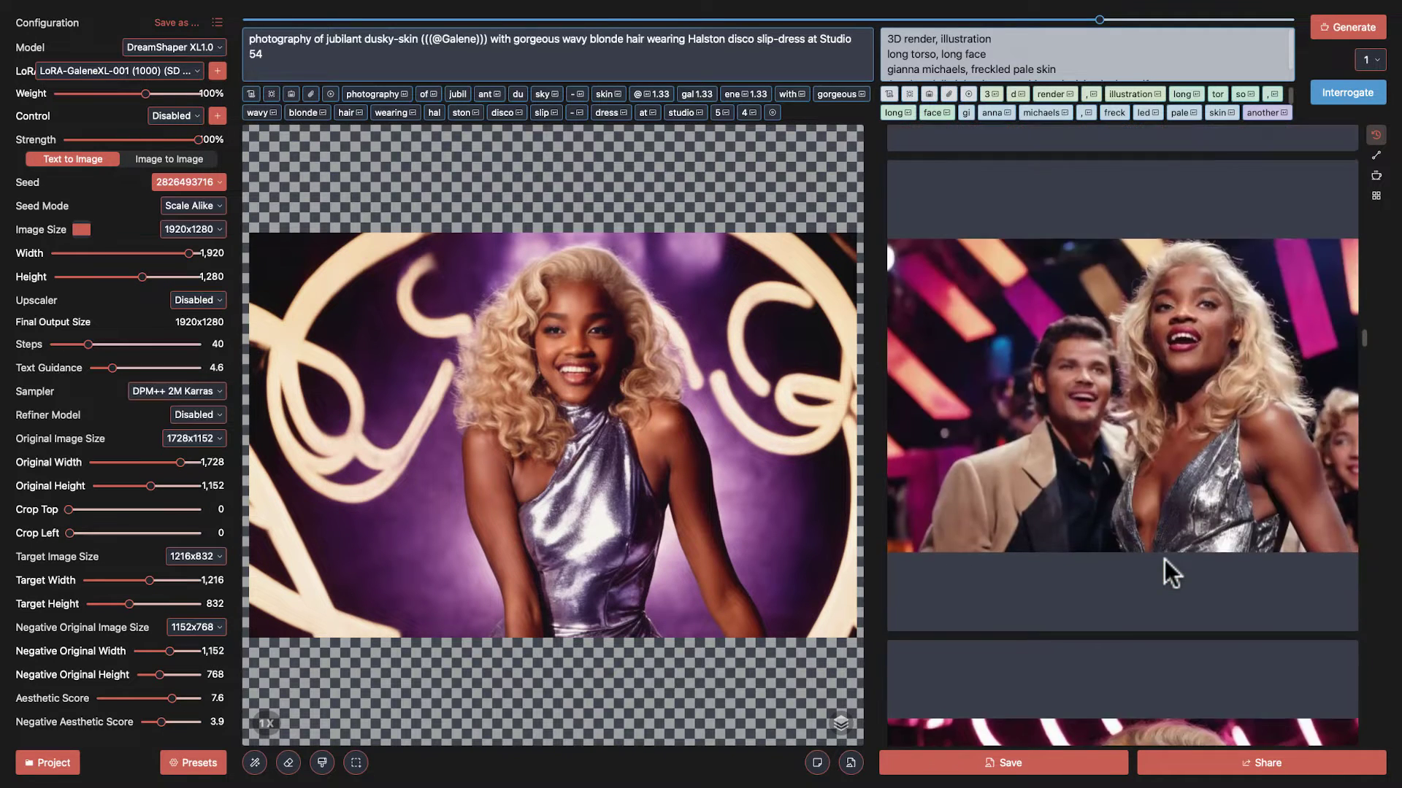
pyautogui.scroll(10, 1164, 559)
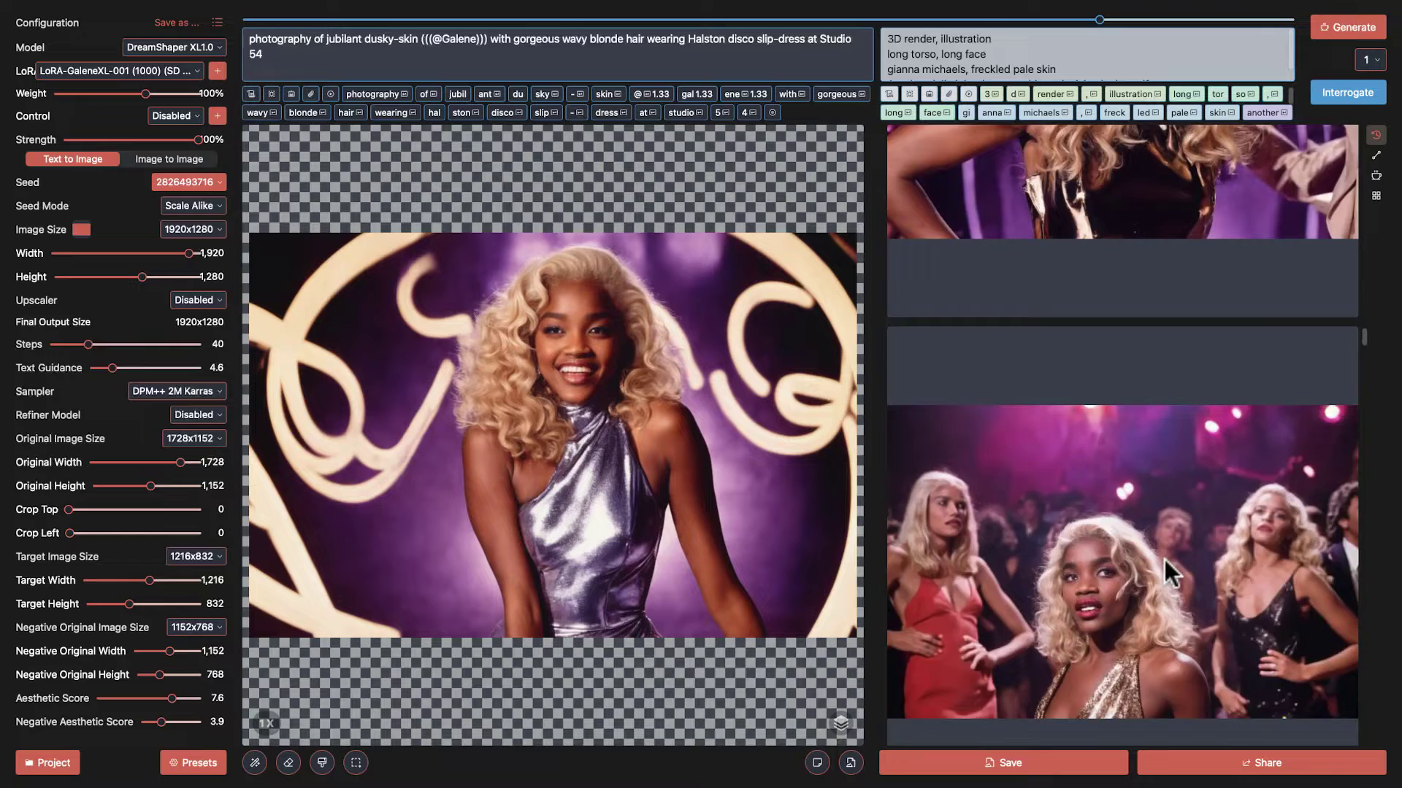
pyautogui.scroll(3, 1164, 559)
pyautogui.click(1163, 559)
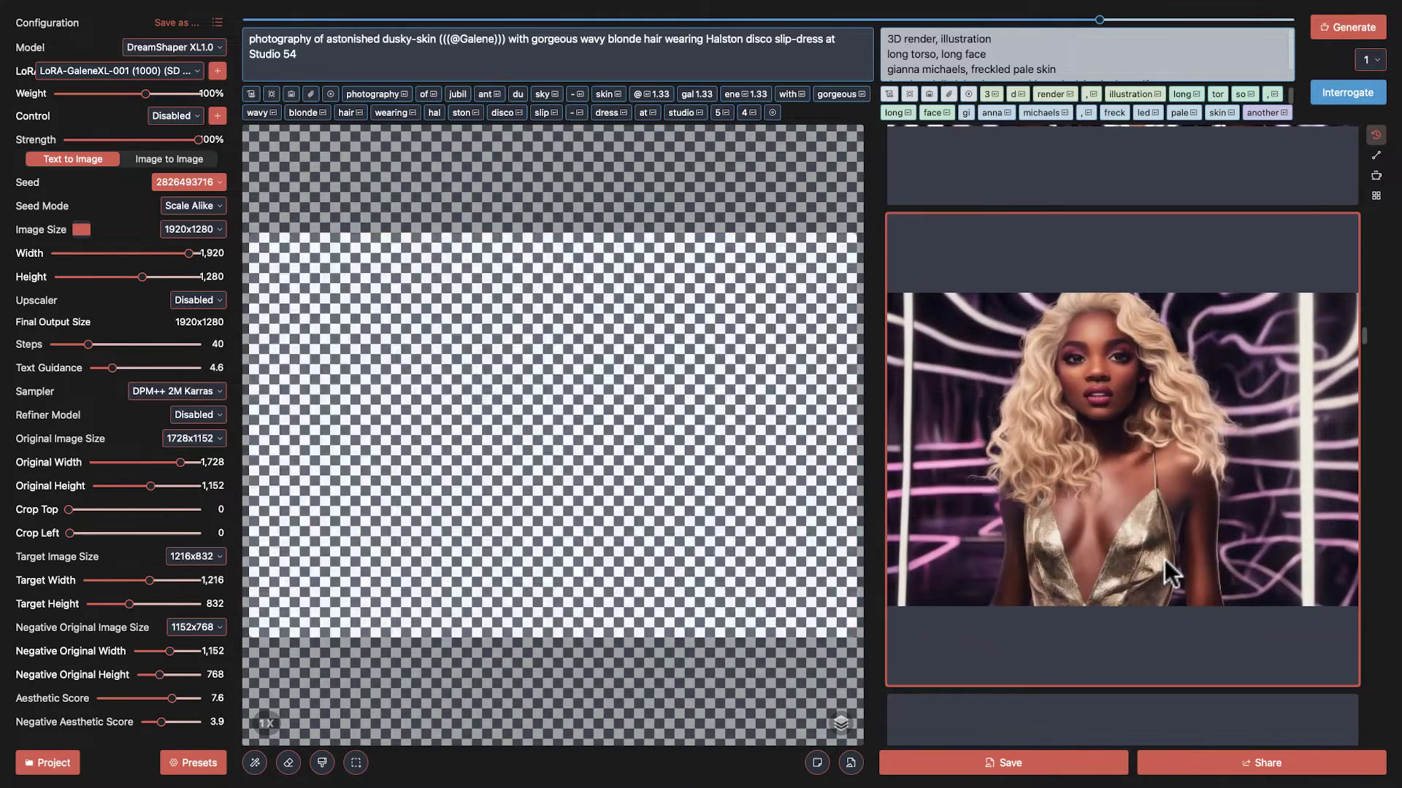
pyautogui.scroll(-2, 1163, 559)
pyautogui.scroll(8, 1164, 559)
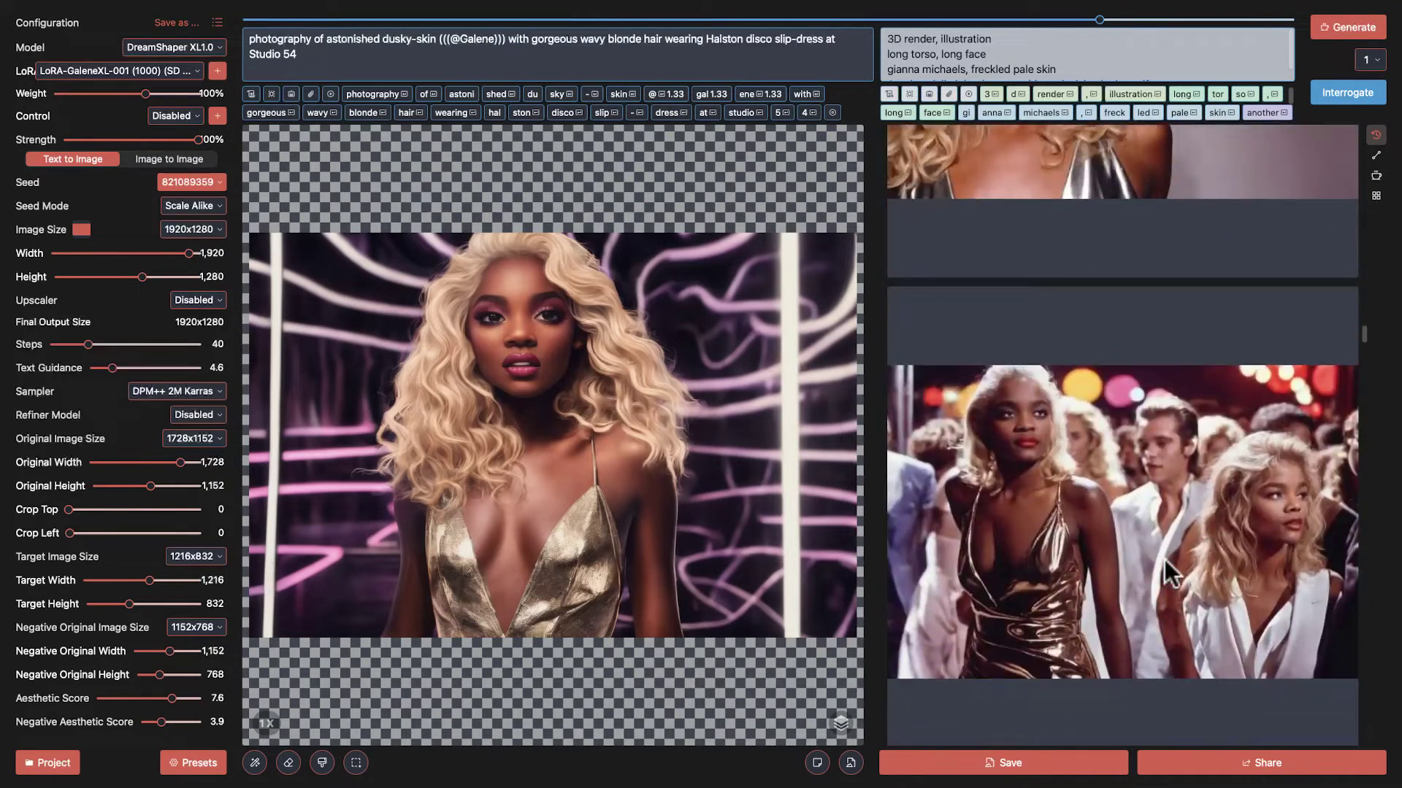
pyautogui.click(1164, 559)
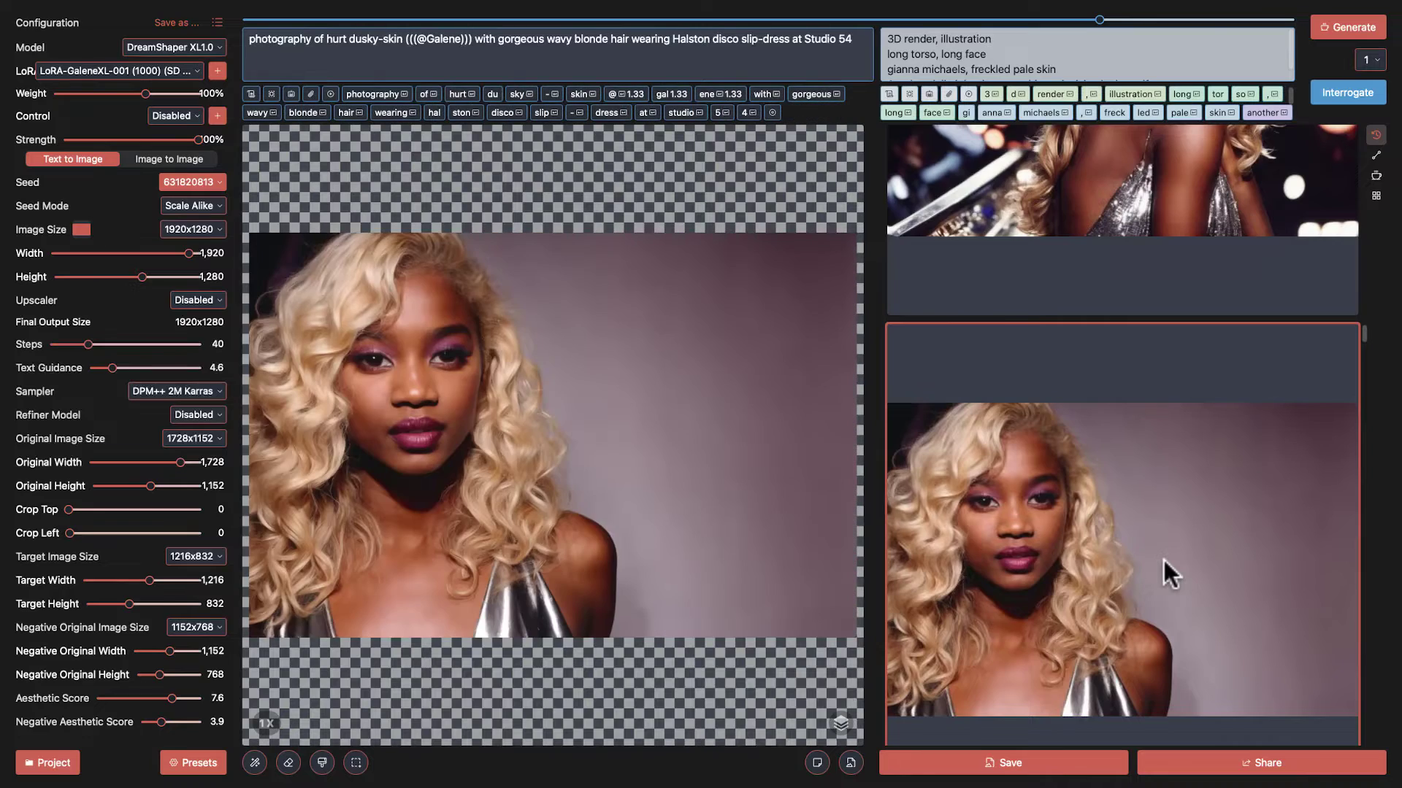
pyautogui.scroll(5, 1163, 559)
pyautogui.scroll(5, 1164, 559)
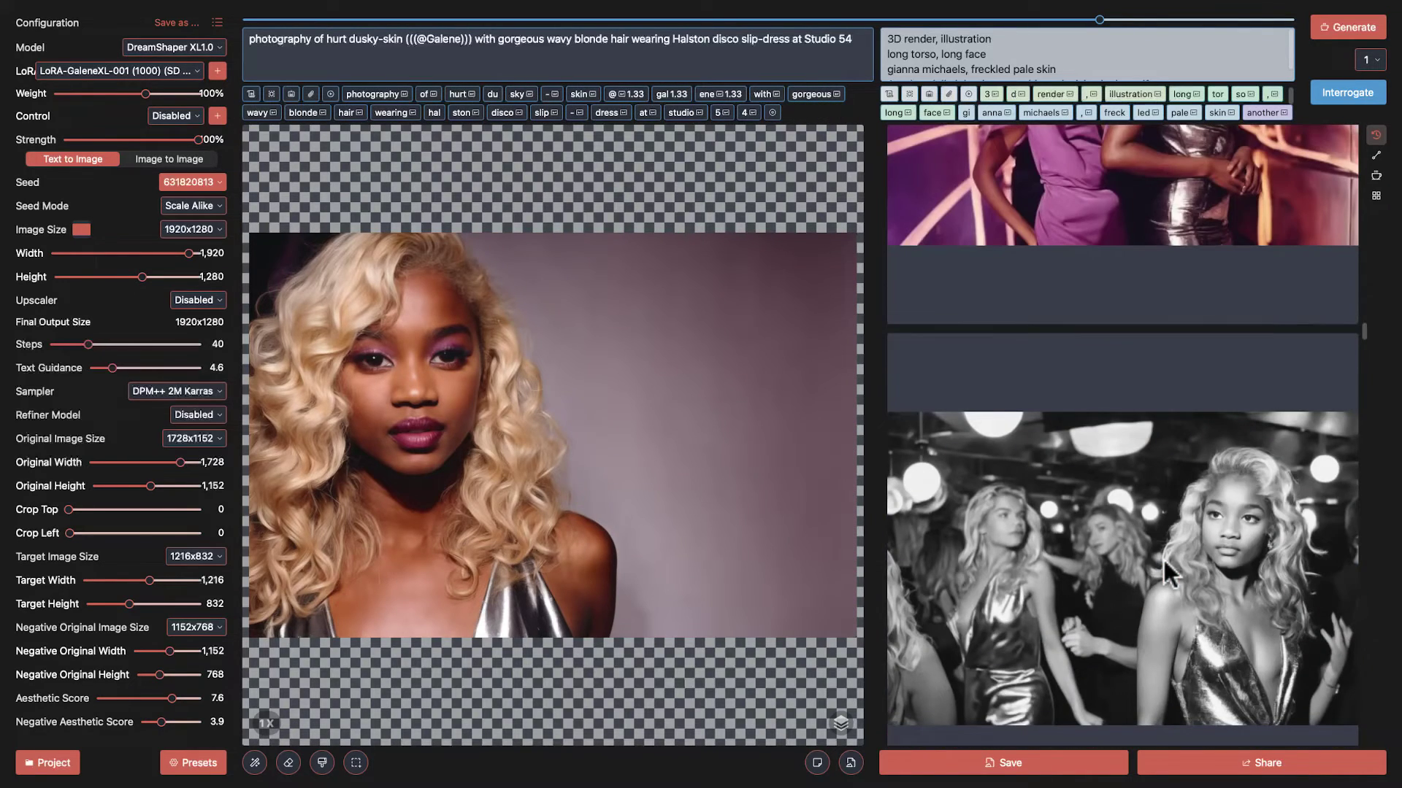
pyautogui.click(1164, 560)
# Step: Load the pink-dress loving, silver-dress romantic, curly-blonde jealous and silver-dress crowd generations
pyautogui.scroll(5, 1163, 559)
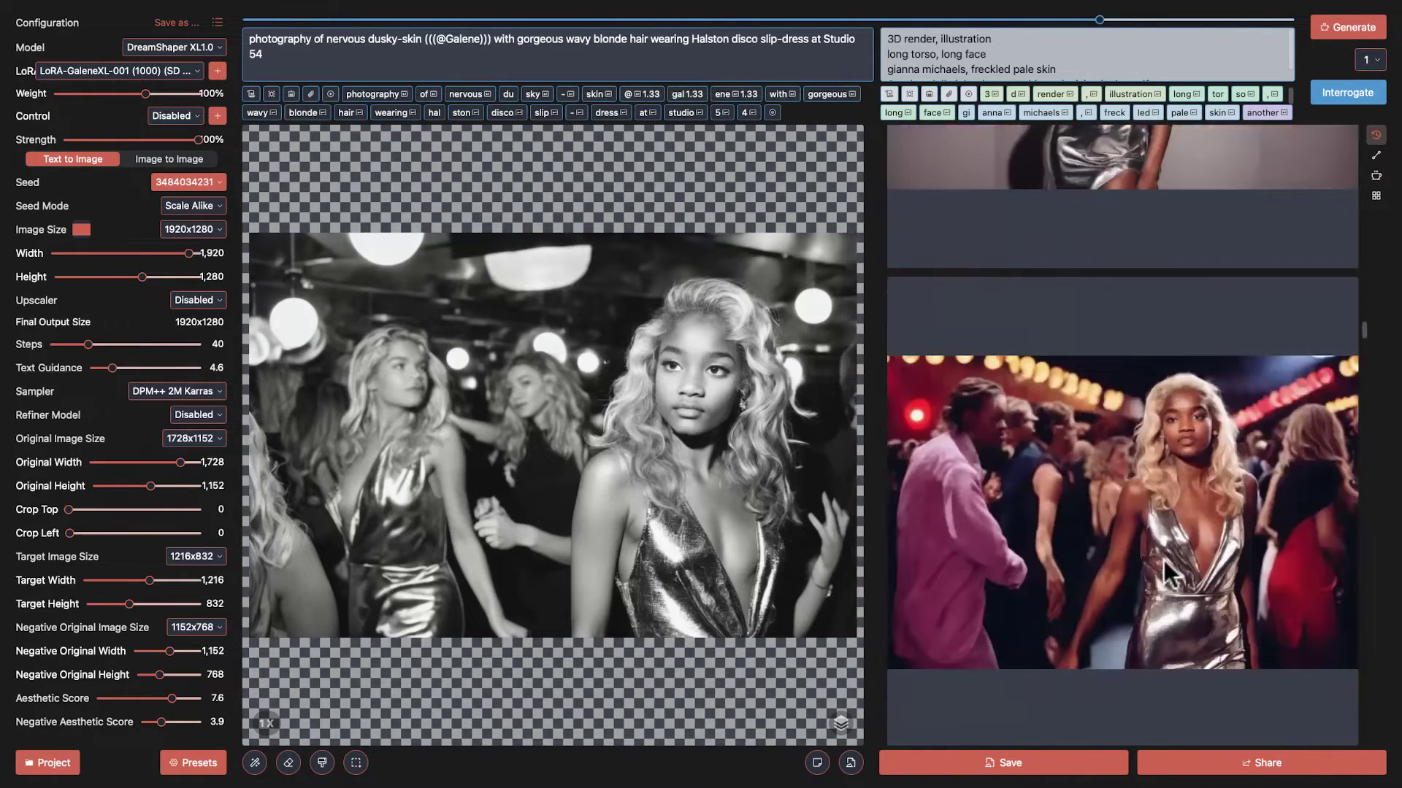
pyautogui.scroll(5, 1164, 559)
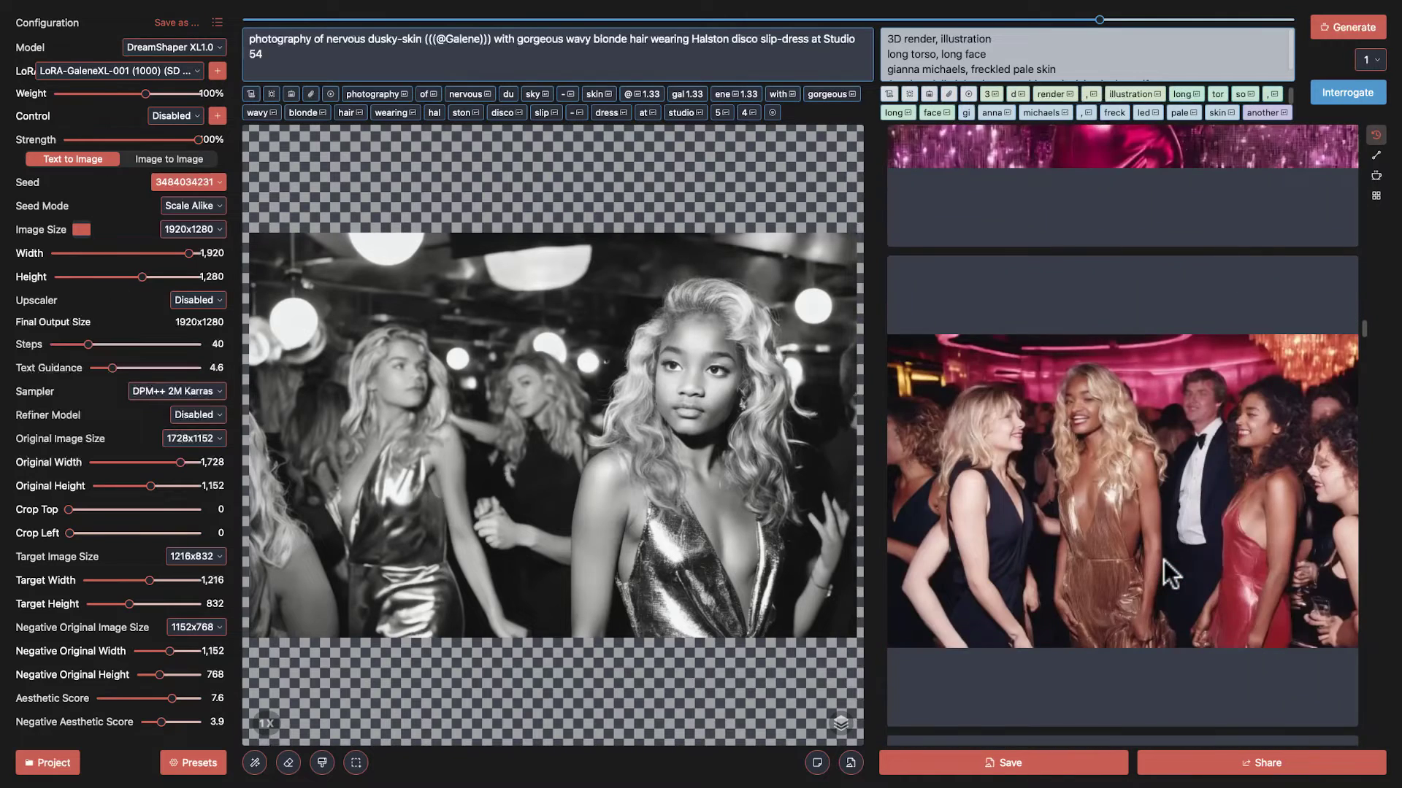
pyautogui.click(1164, 559)
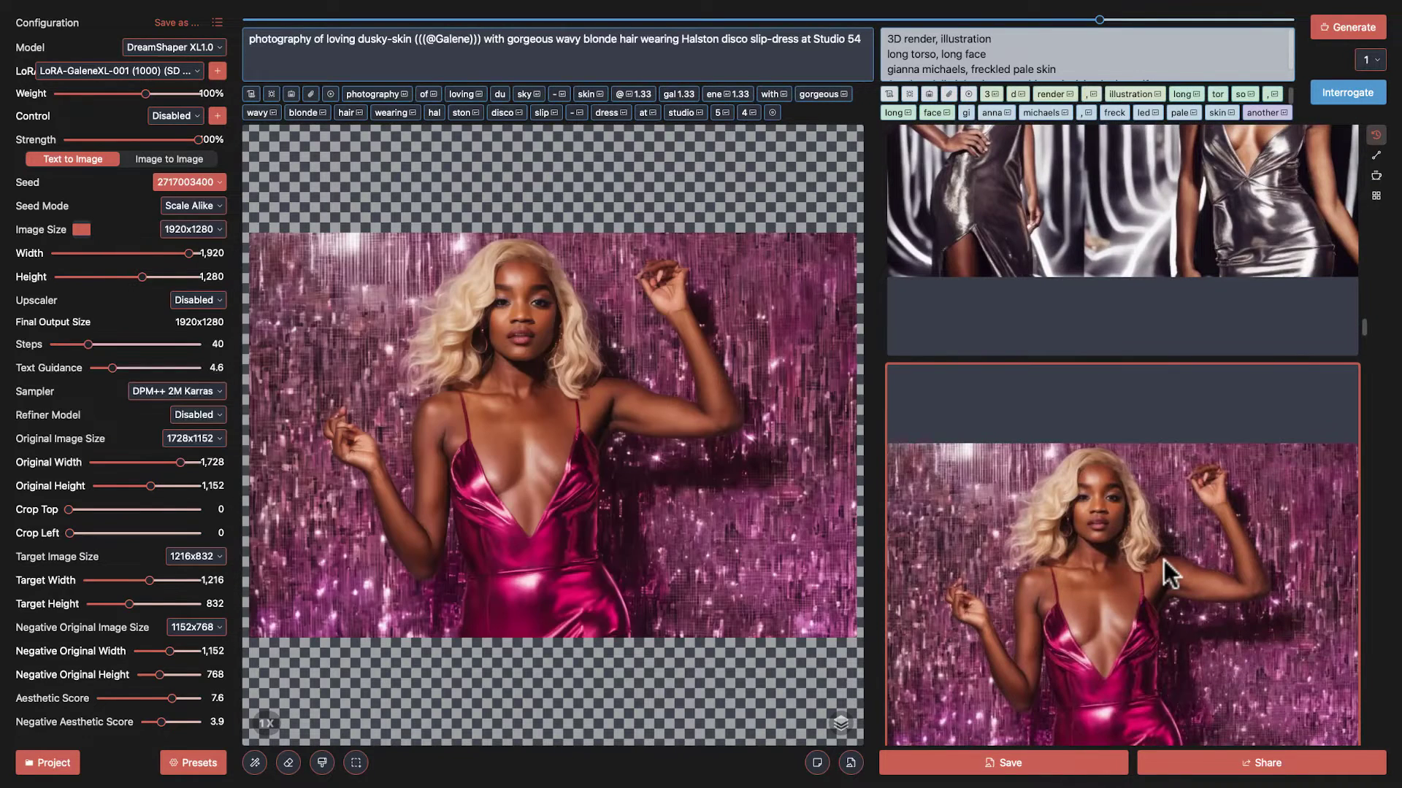
pyautogui.scroll(5, 1164, 559)
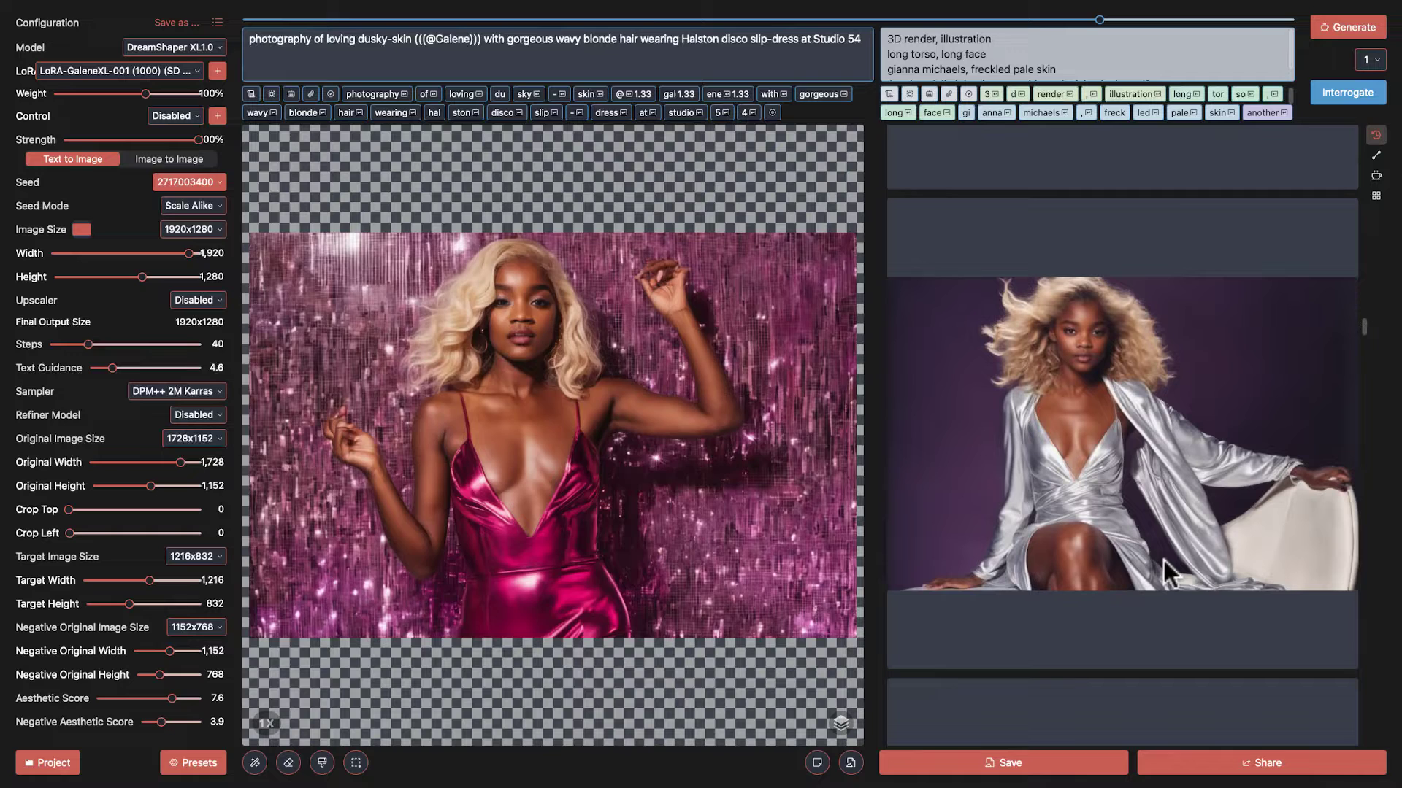
pyautogui.click(1164, 559)
pyautogui.scroll(5, 1163, 560)
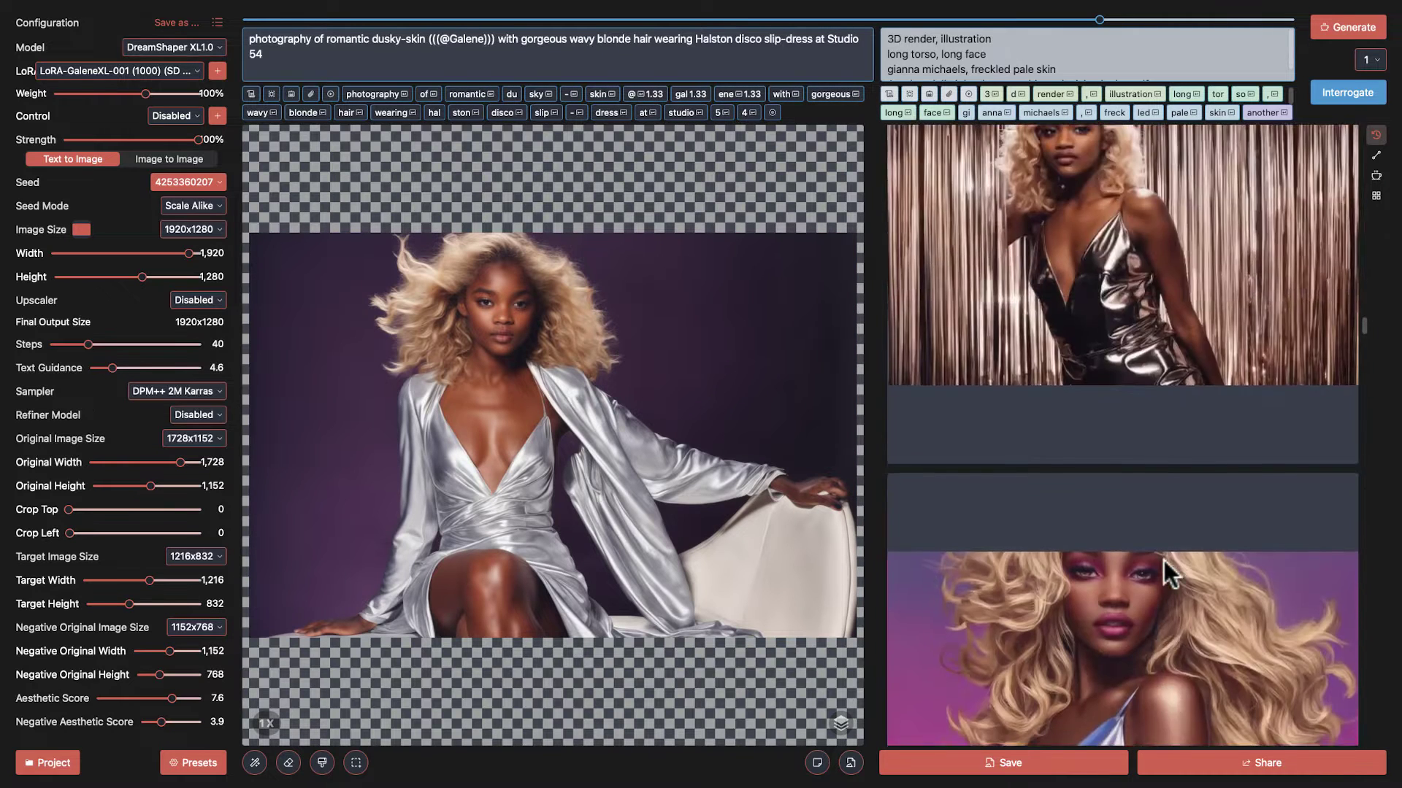
pyautogui.scroll(5, 1163, 559)
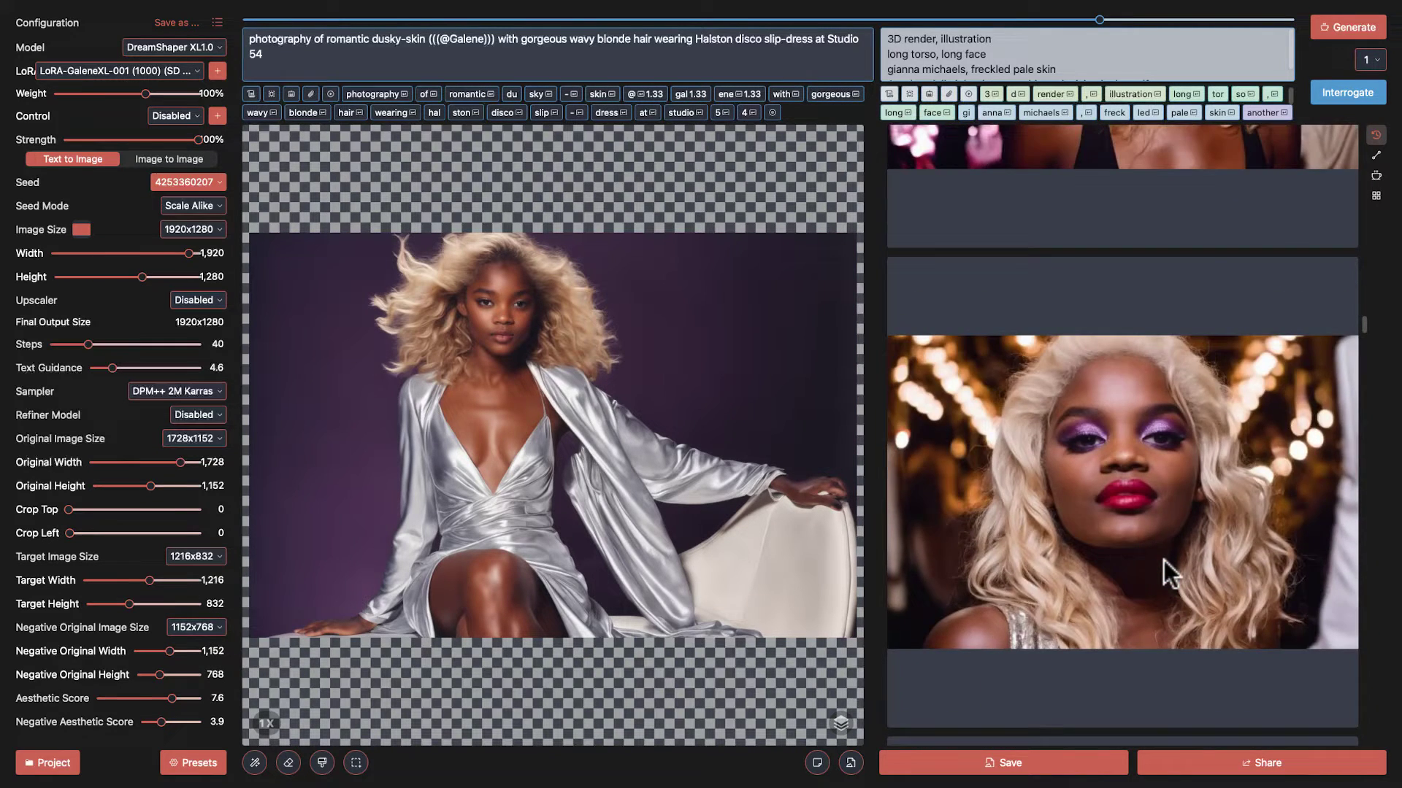
pyautogui.scroll(3, 1163, 559)
pyautogui.click(1163, 559)
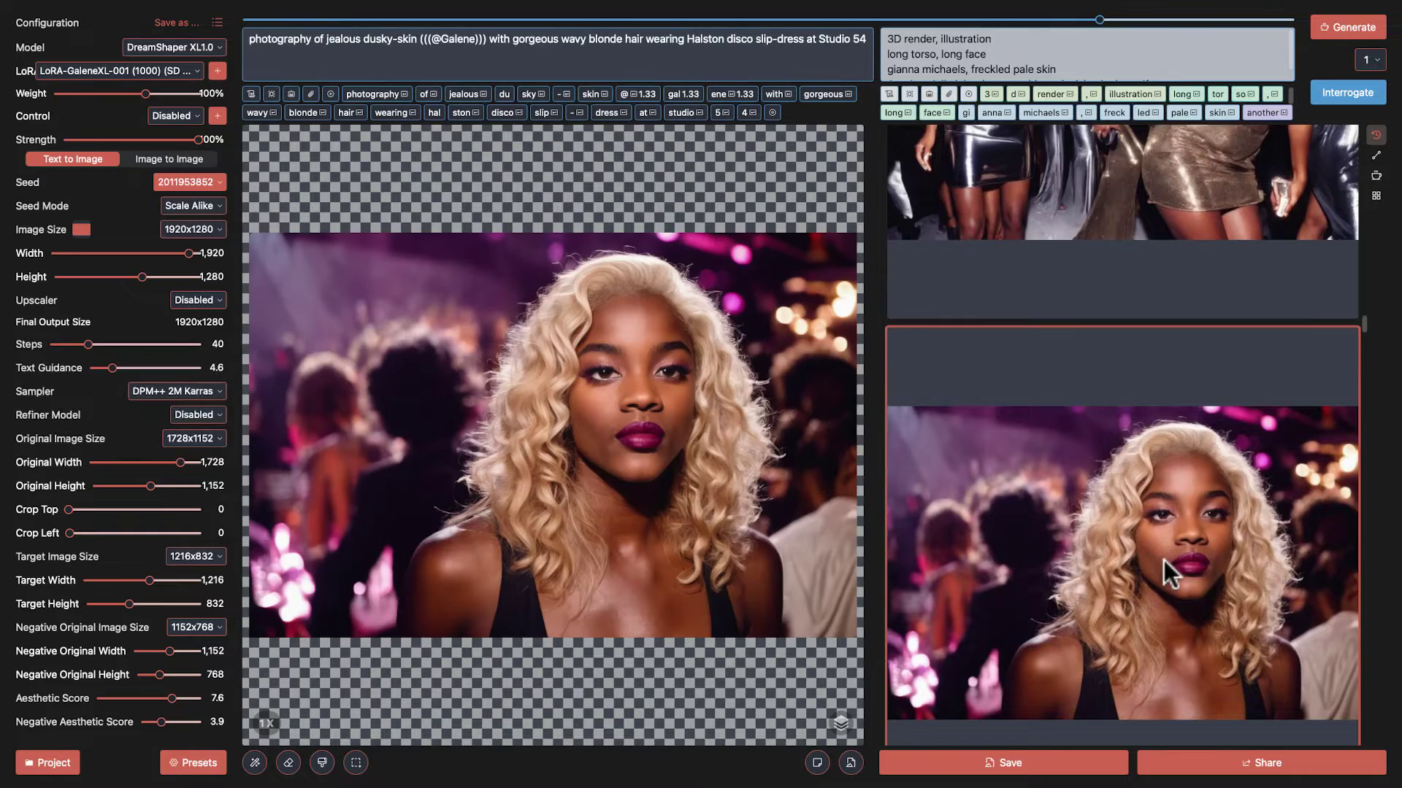
pyautogui.scroll(3, 1164, 559)
pyautogui.scroll(3, 1163, 559)
pyautogui.click(1154, 572)
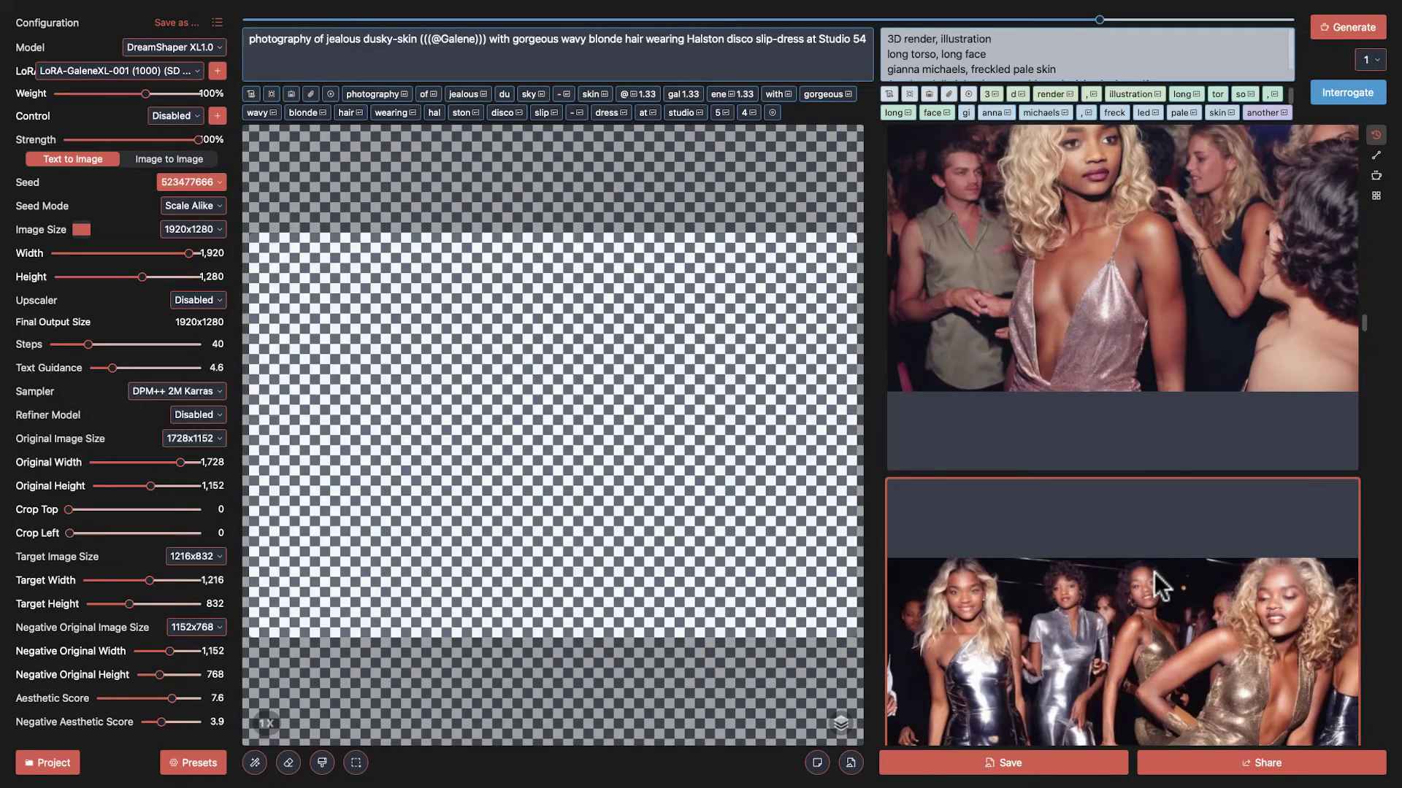
# Step: Load the pink-dress crowd, bokeh jubilant, business-suit and couch whisky-lounge portraits
pyautogui.scroll(3, 1146, 445)
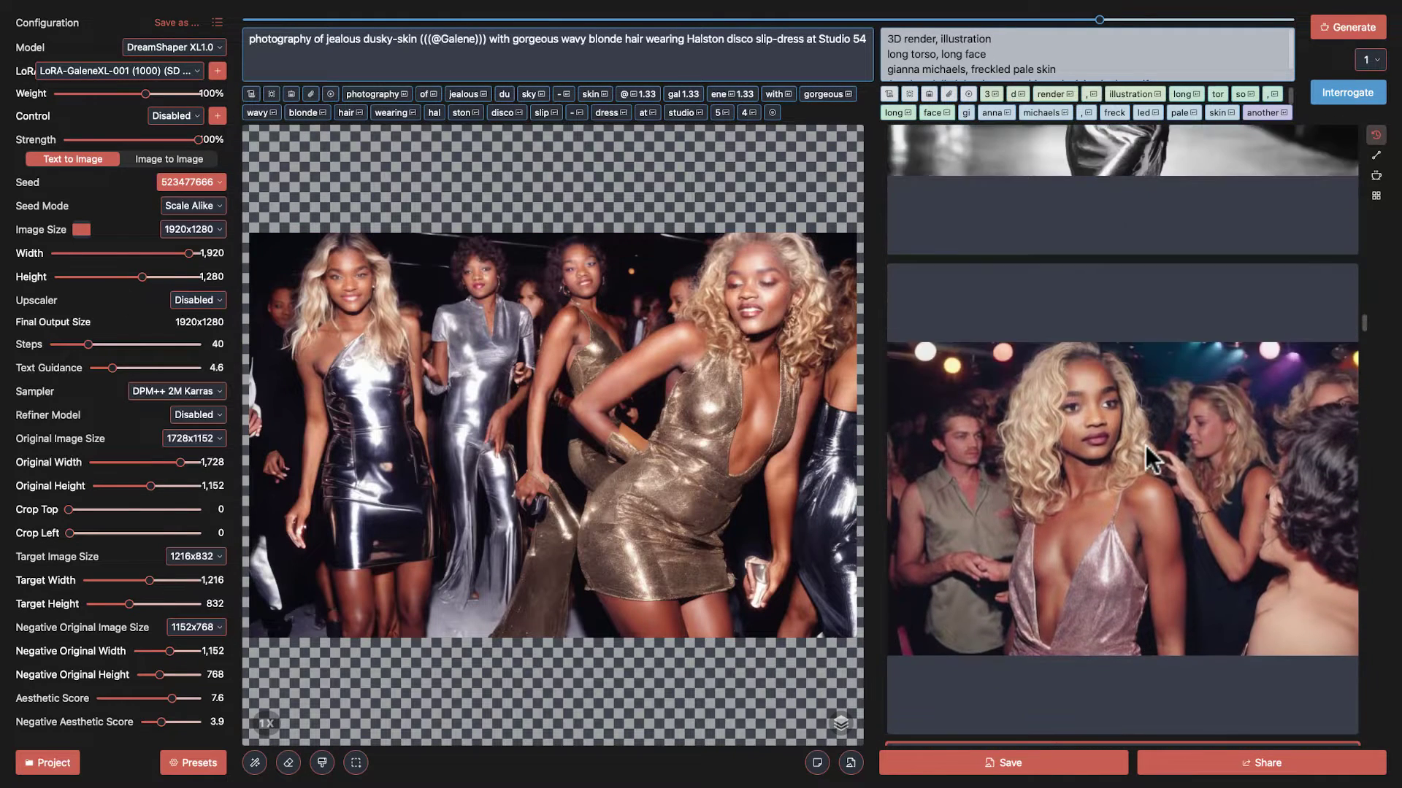
pyautogui.click(1145, 445)
pyautogui.scroll(5, 1145, 445)
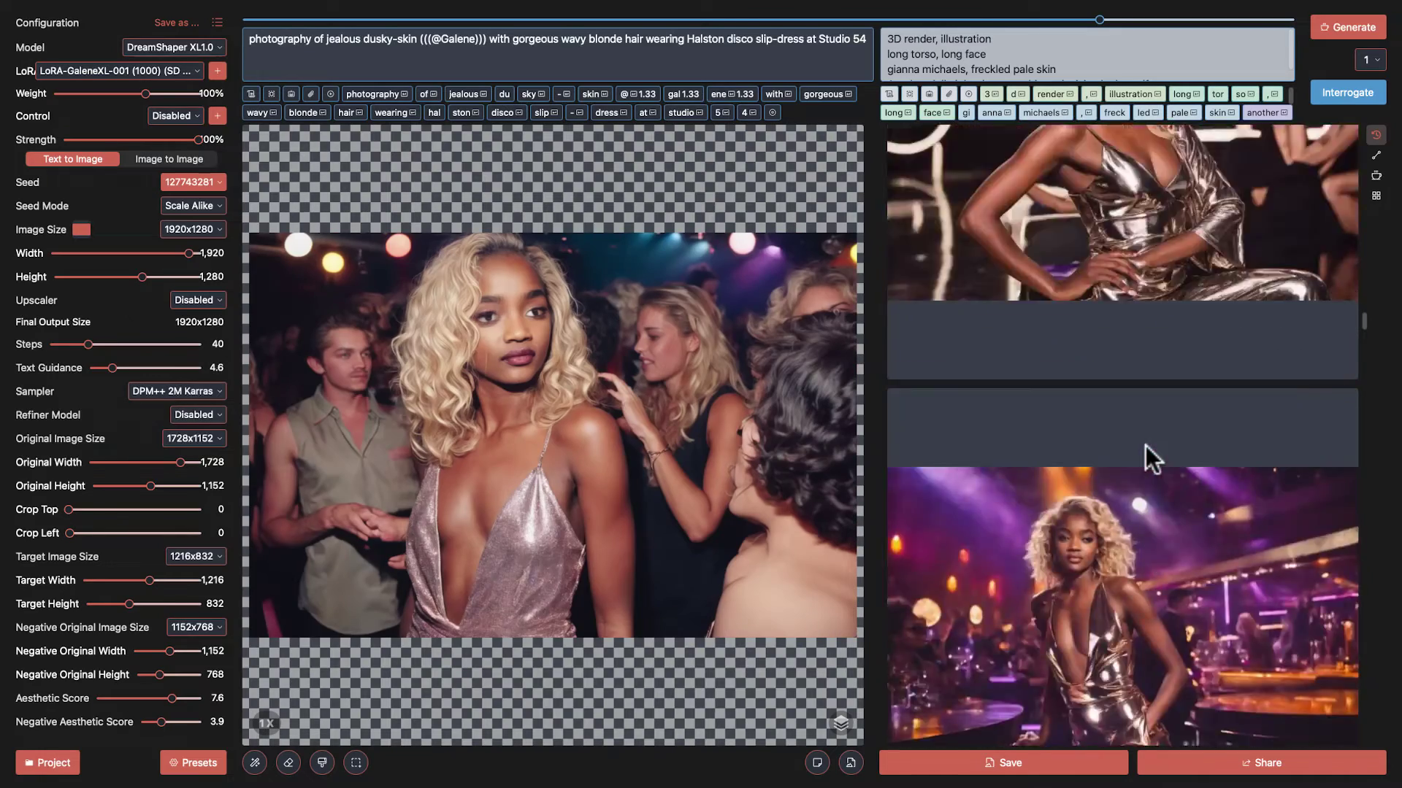
pyautogui.scroll(10, 1145, 445)
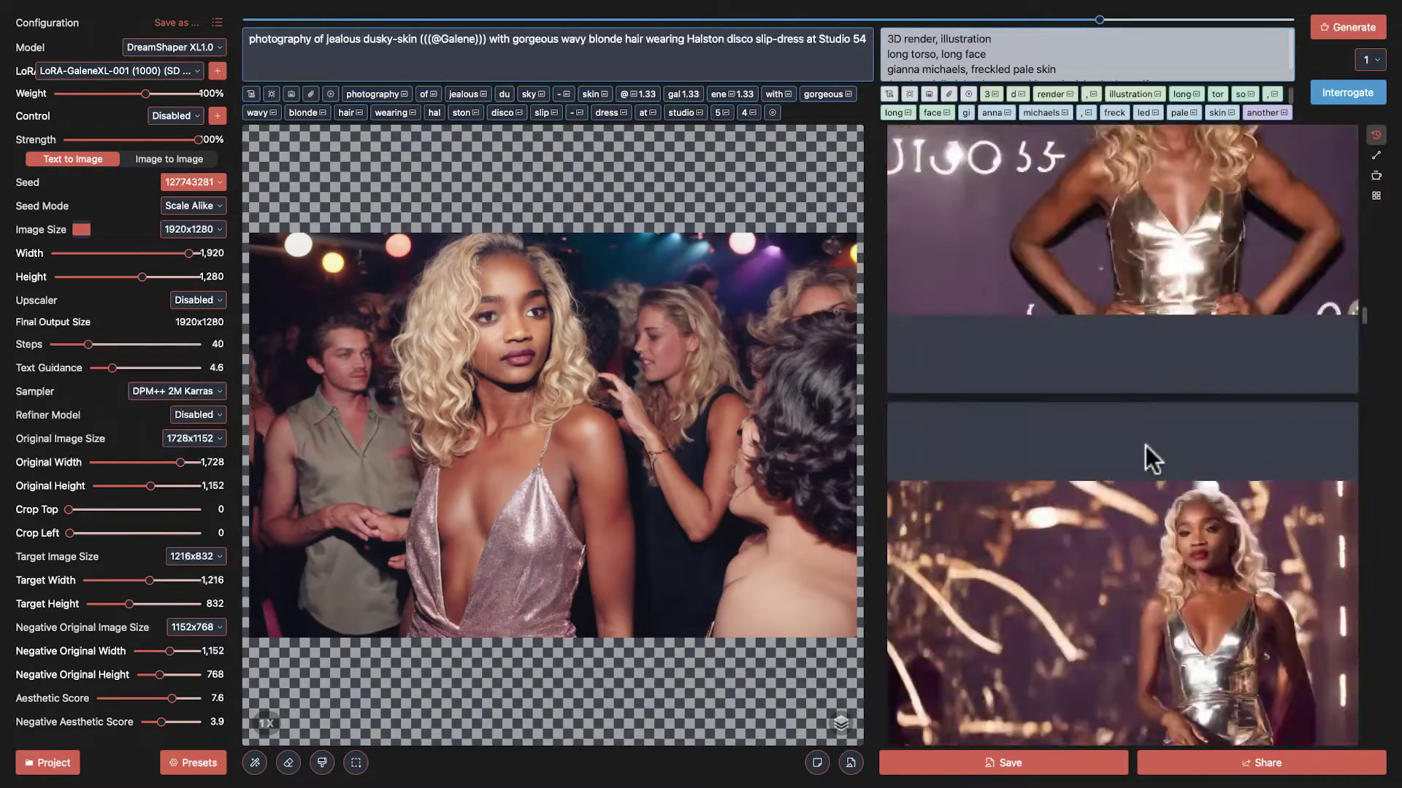
pyautogui.scroll(3, 1145, 445)
pyautogui.click(1145, 446)
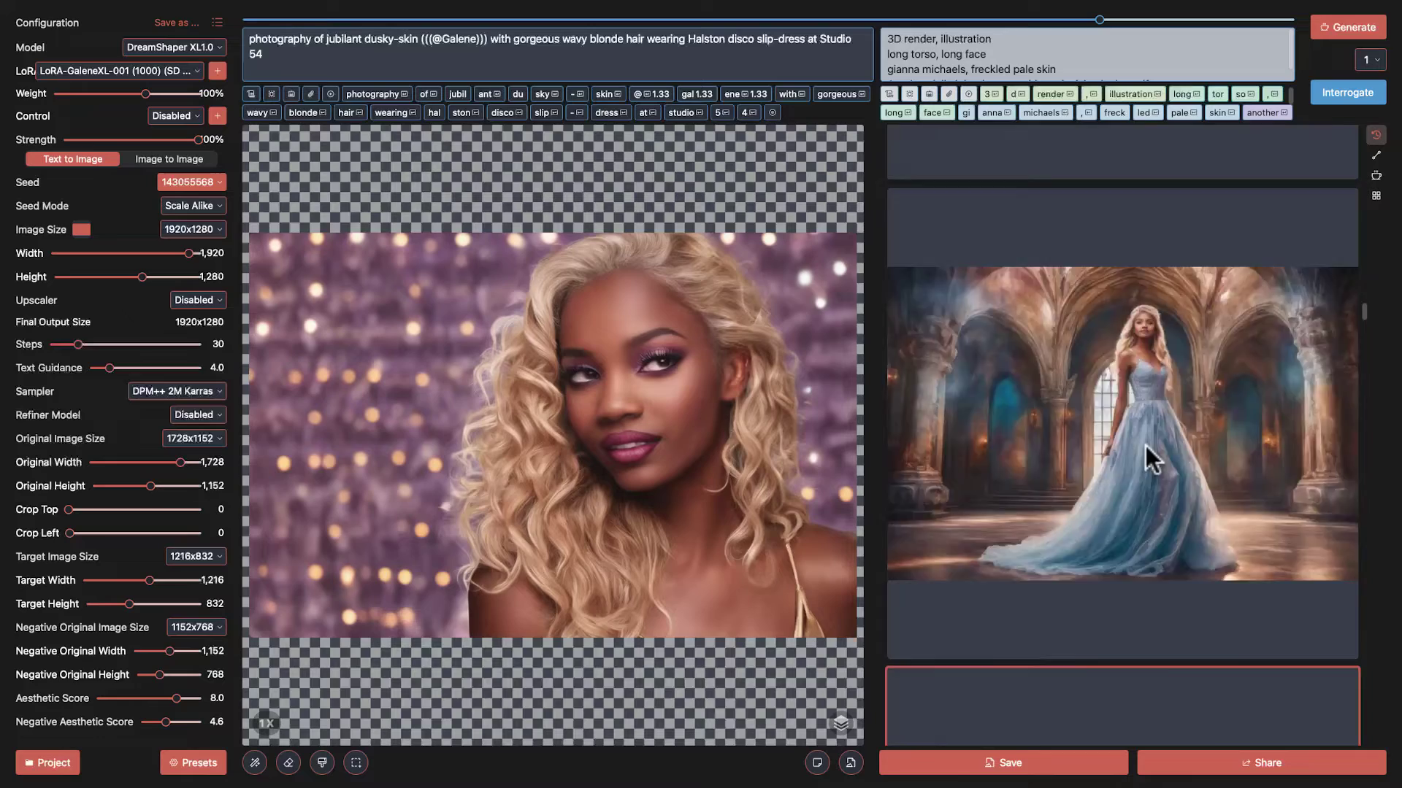
pyautogui.scroll(3, 1145, 445)
pyautogui.scroll(6, 1146, 445)
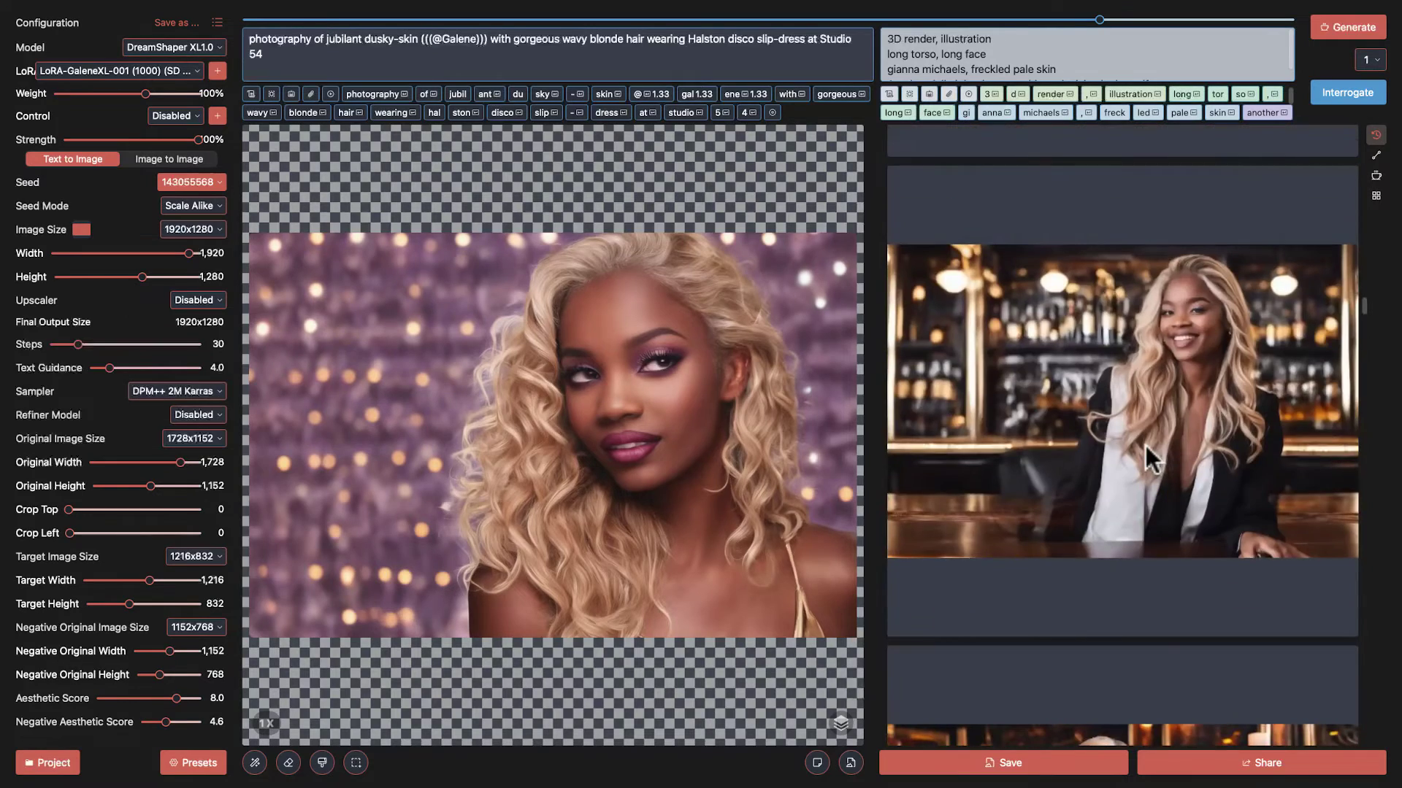
pyautogui.click(1145, 446)
pyautogui.scroll(5, 1145, 445)
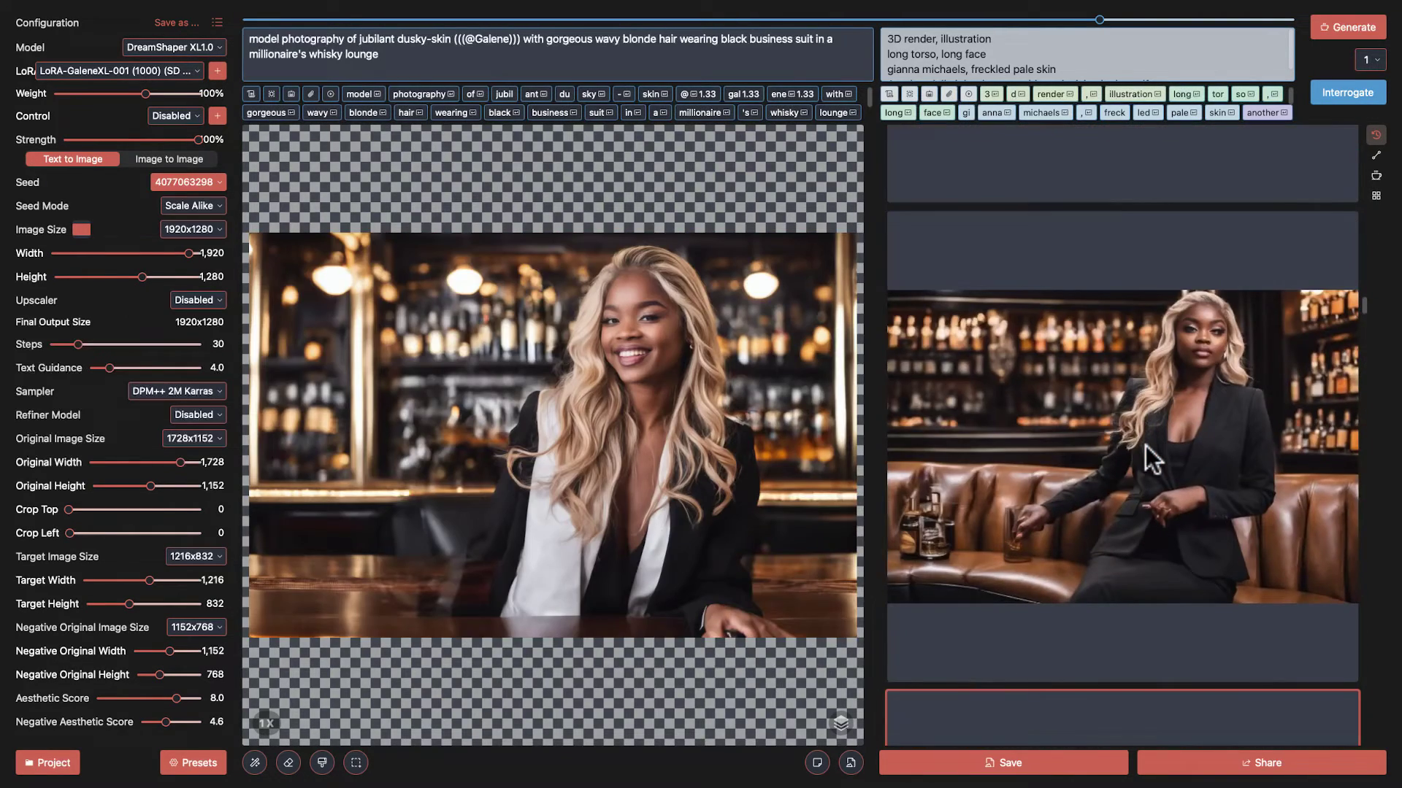
pyautogui.click(1145, 445)
pyautogui.scroll(3, 1145, 445)
pyautogui.scroll(3, 1145, 445)
pyautogui.click(1145, 445)
pyautogui.scroll(3, 1145, 446)
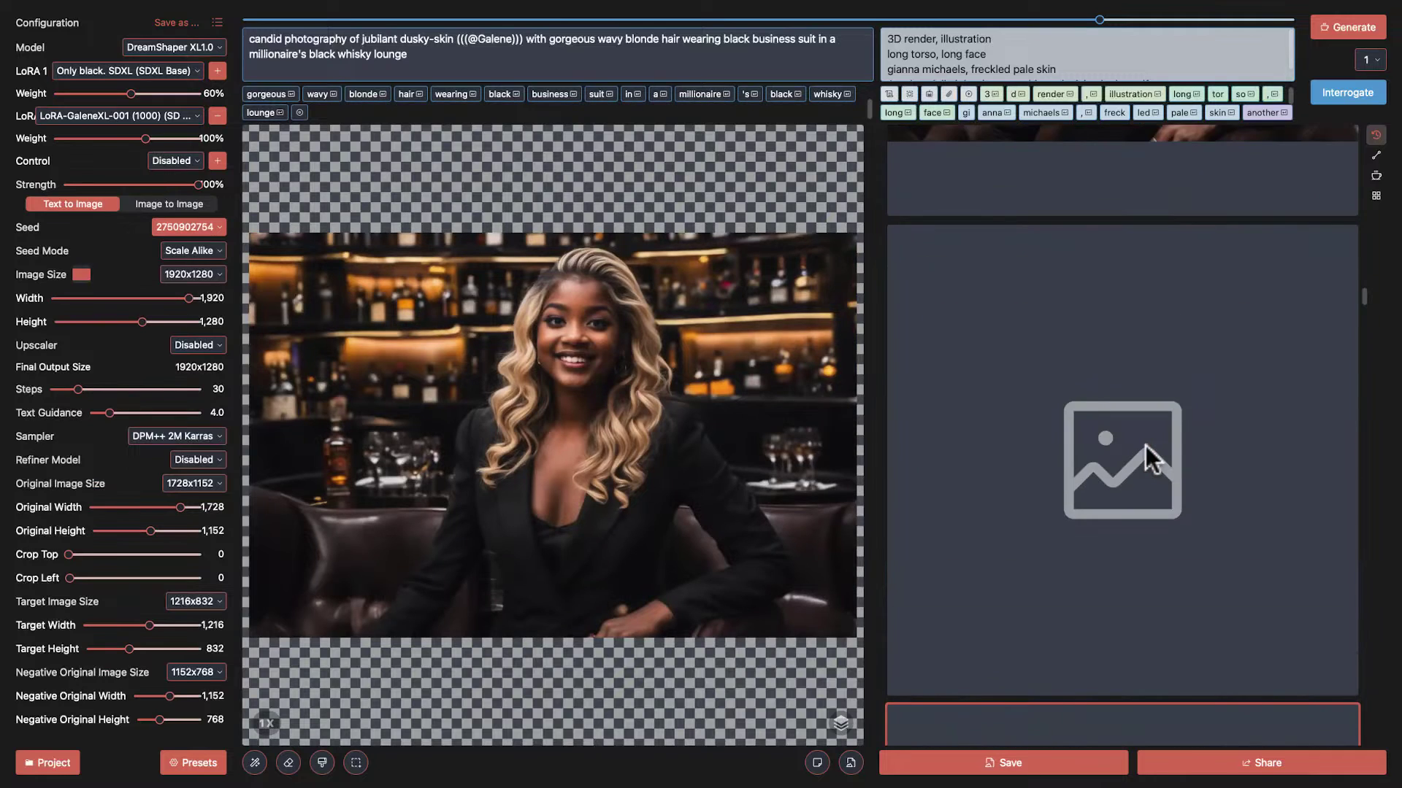
pyautogui.scroll(3, 1146, 446)
pyautogui.click(1145, 446)
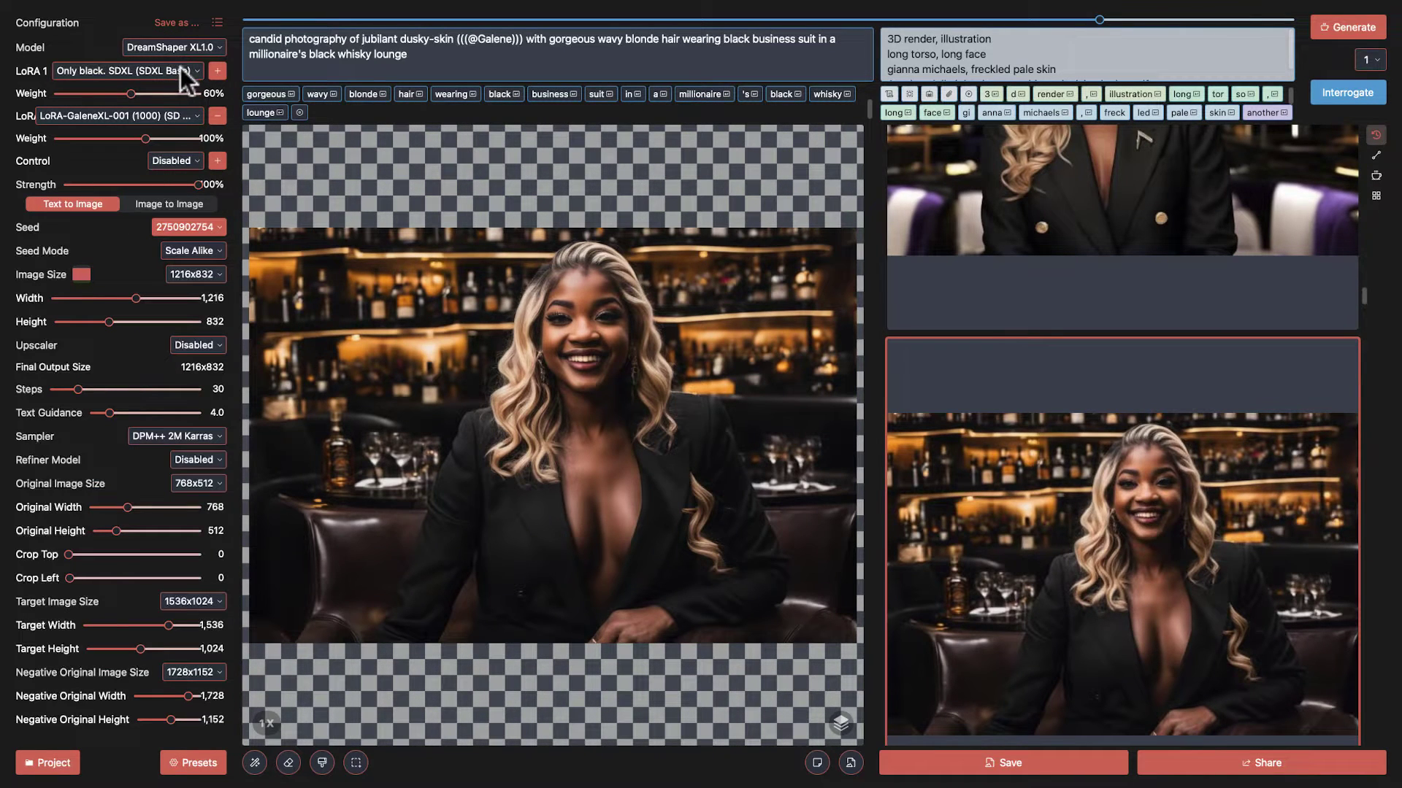
# Step: Open the LoRA manager from the second LoRA slot and show its training settings
pyautogui.click(193, 114)
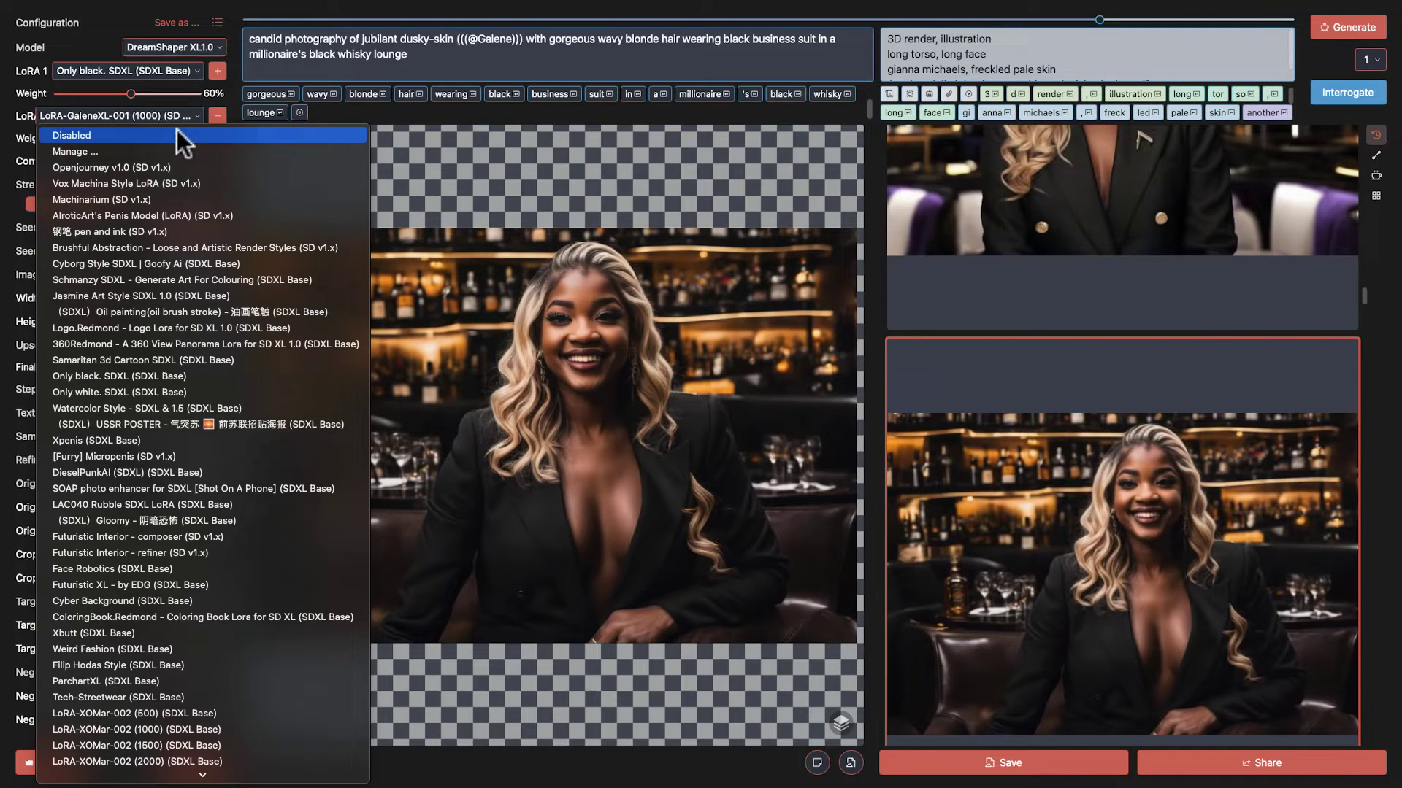
pyautogui.click(168, 150)
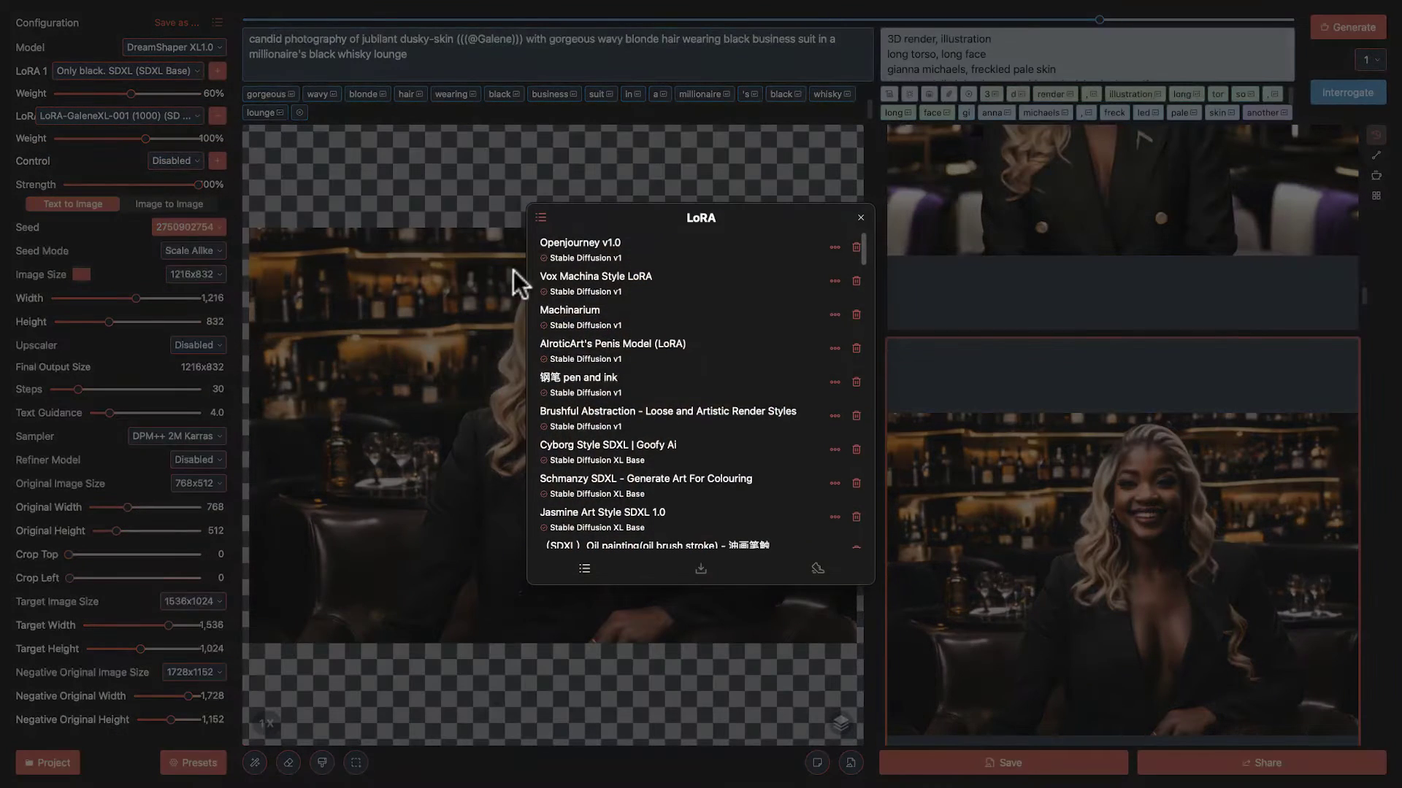
pyautogui.click(817, 568)
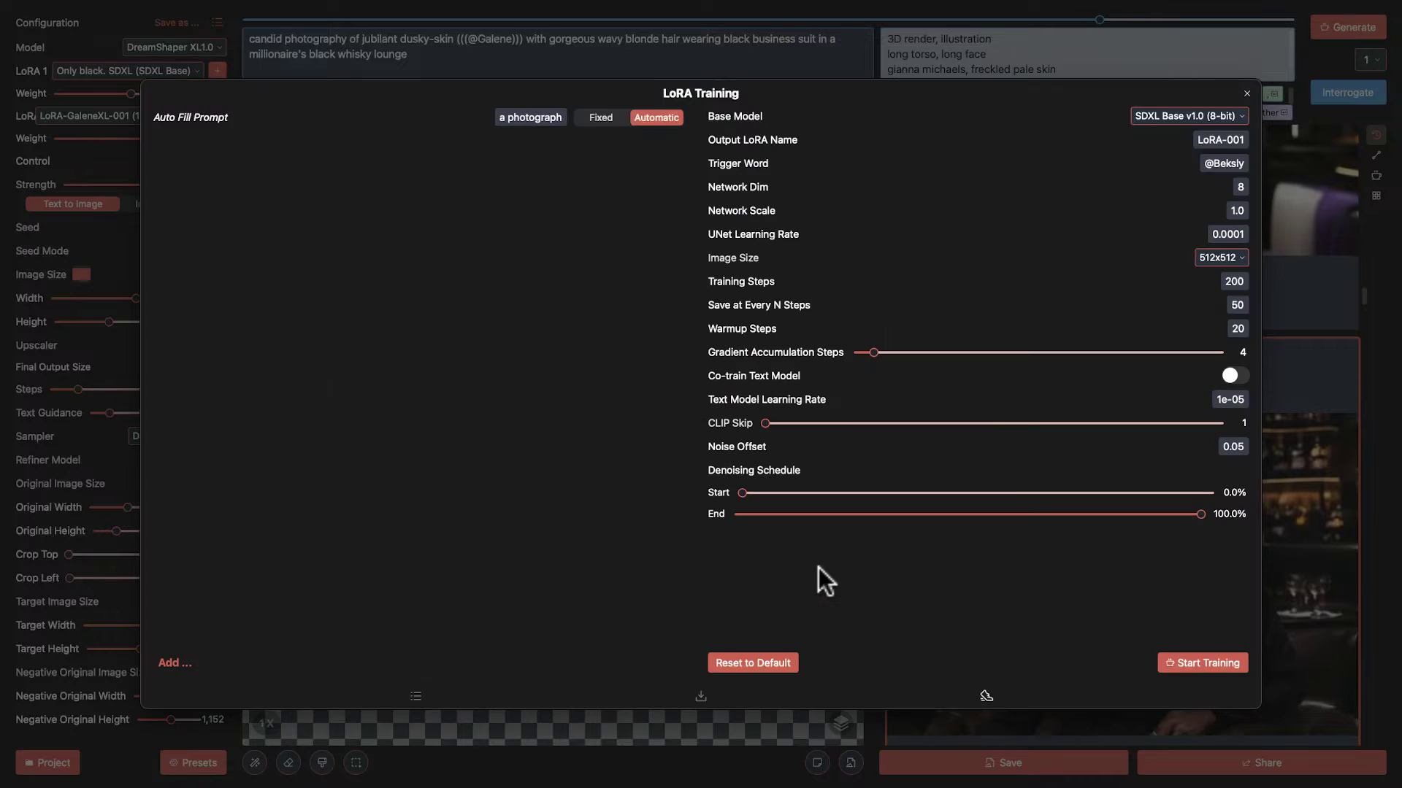
# Step: Reset the training settings to defaults and choose SDXL Base (v1.0) as base model
pyautogui.click(768, 663)
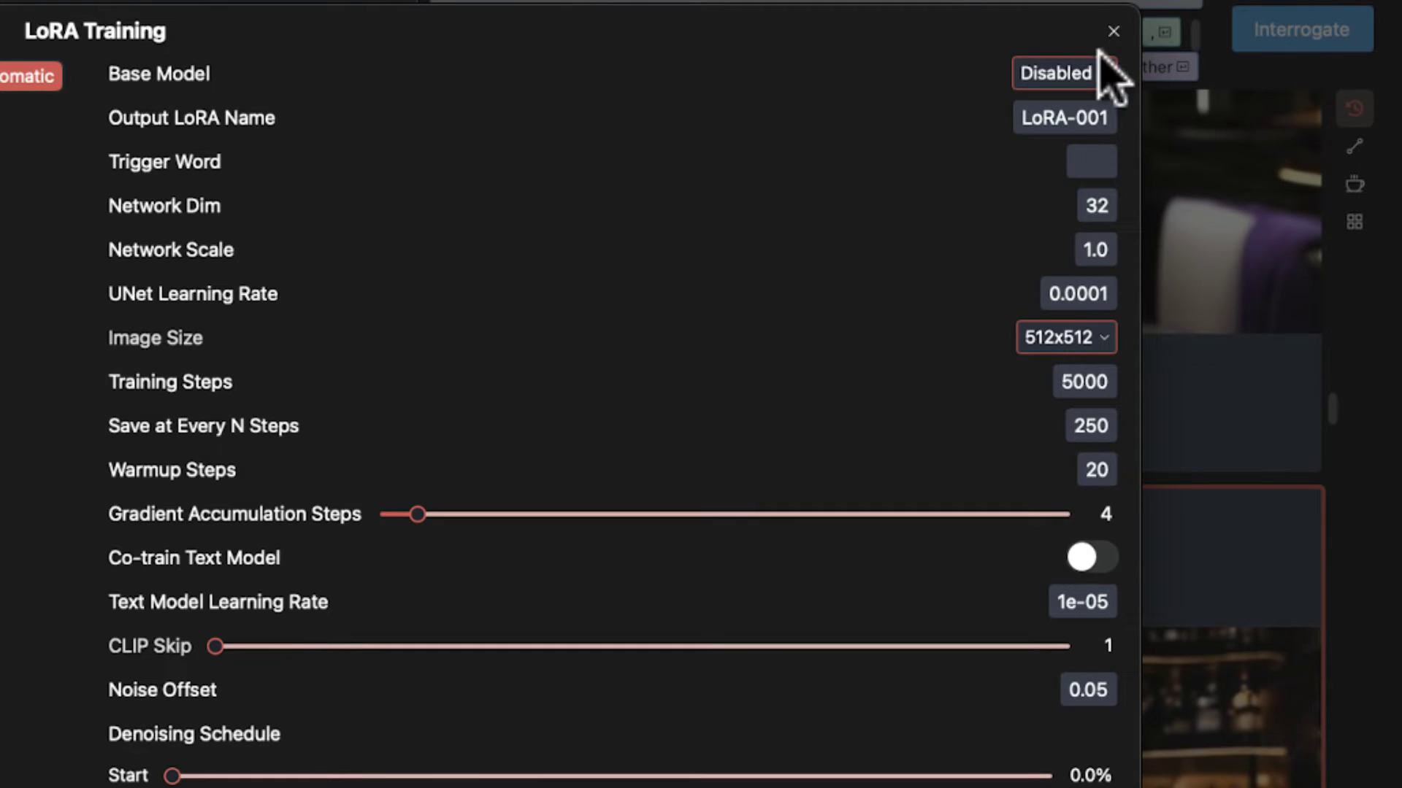
pyautogui.click(1095, 75)
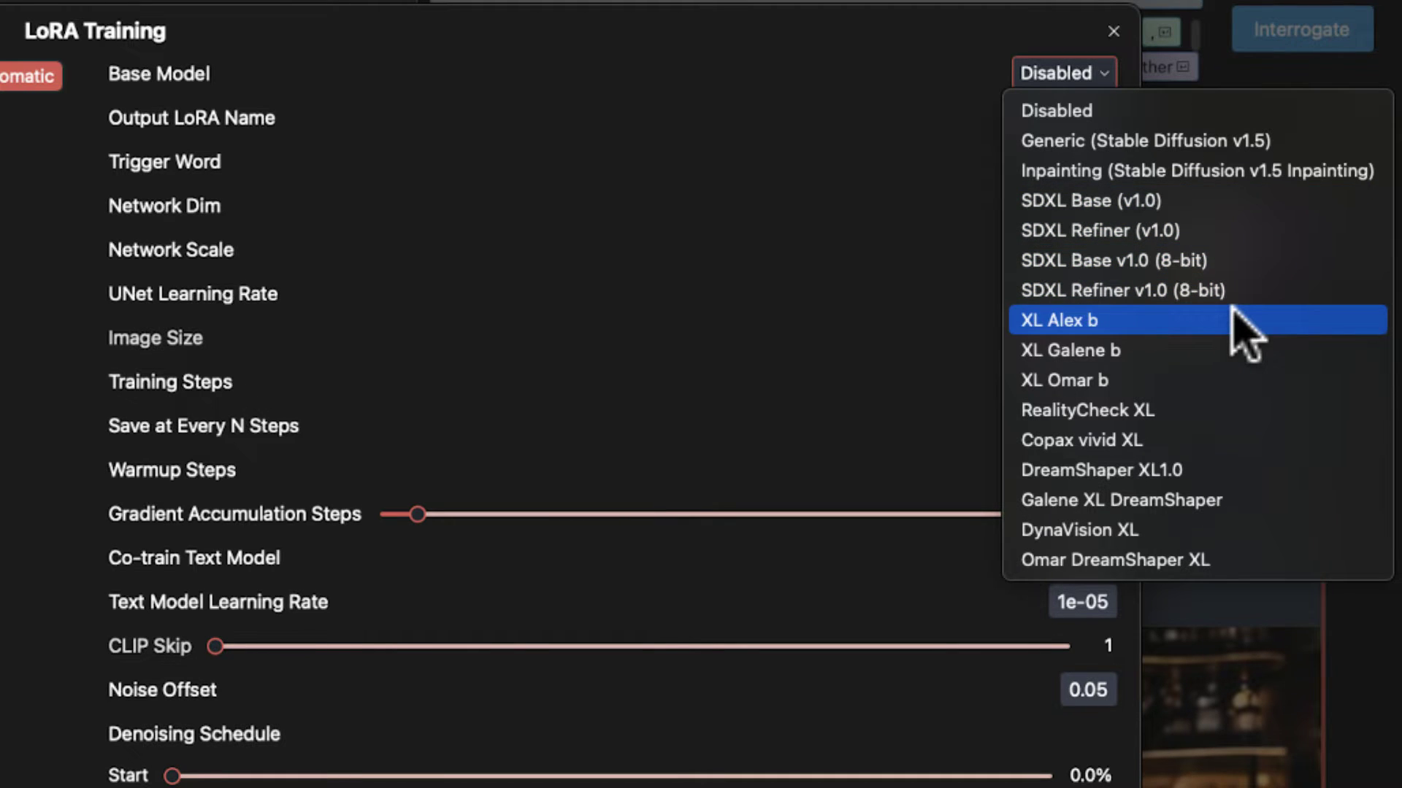
pyautogui.click(1108, 212)
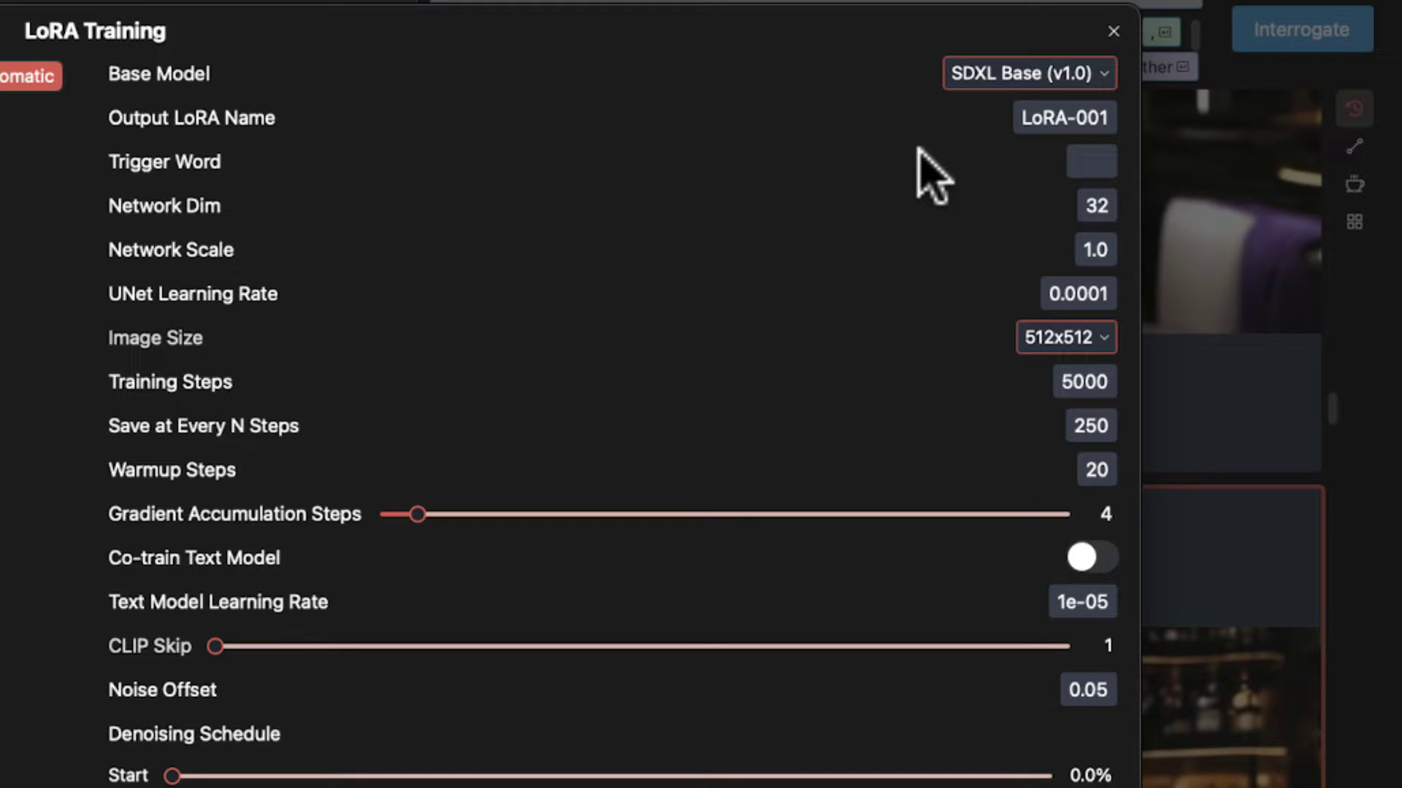
pyautogui.click(1064, 67)
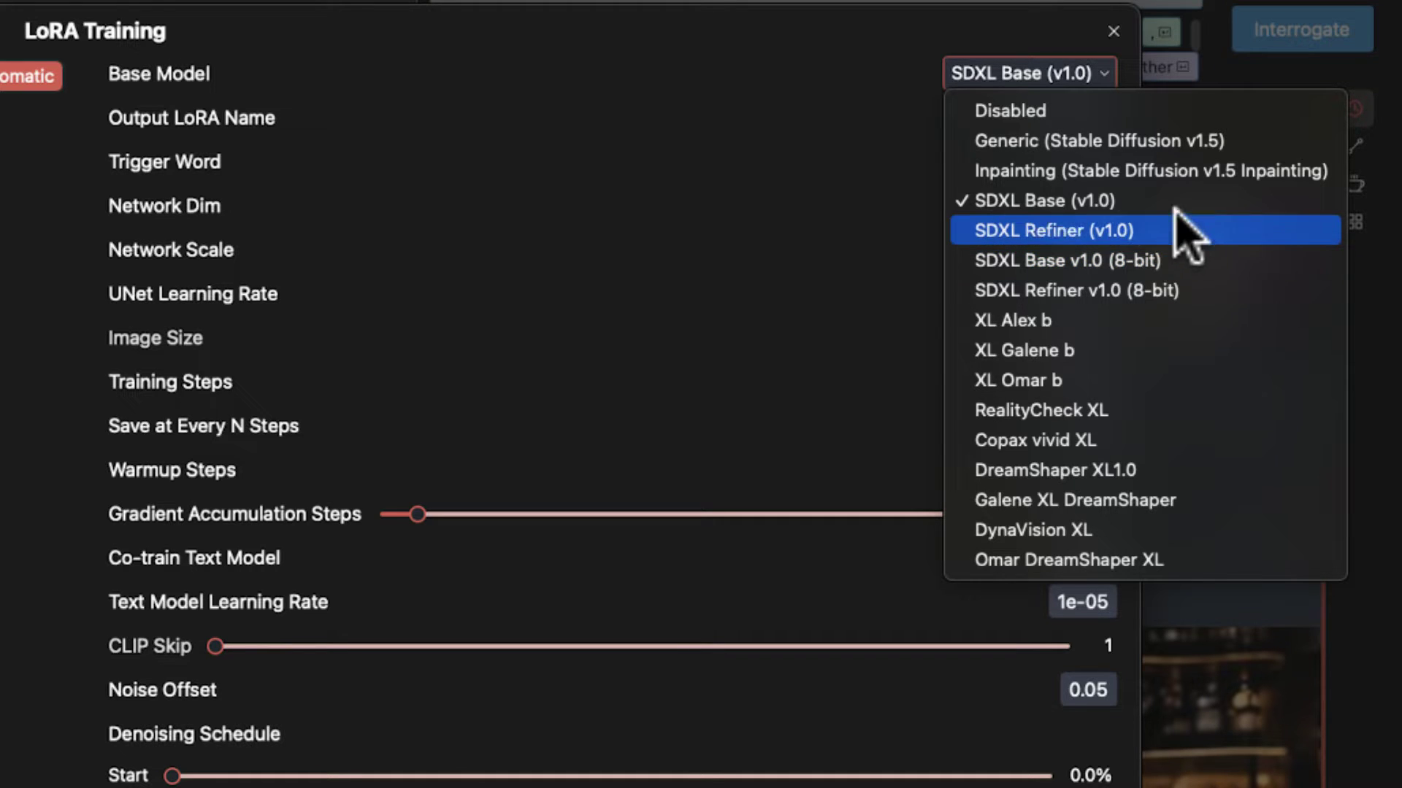
pyautogui.click(1137, 202)
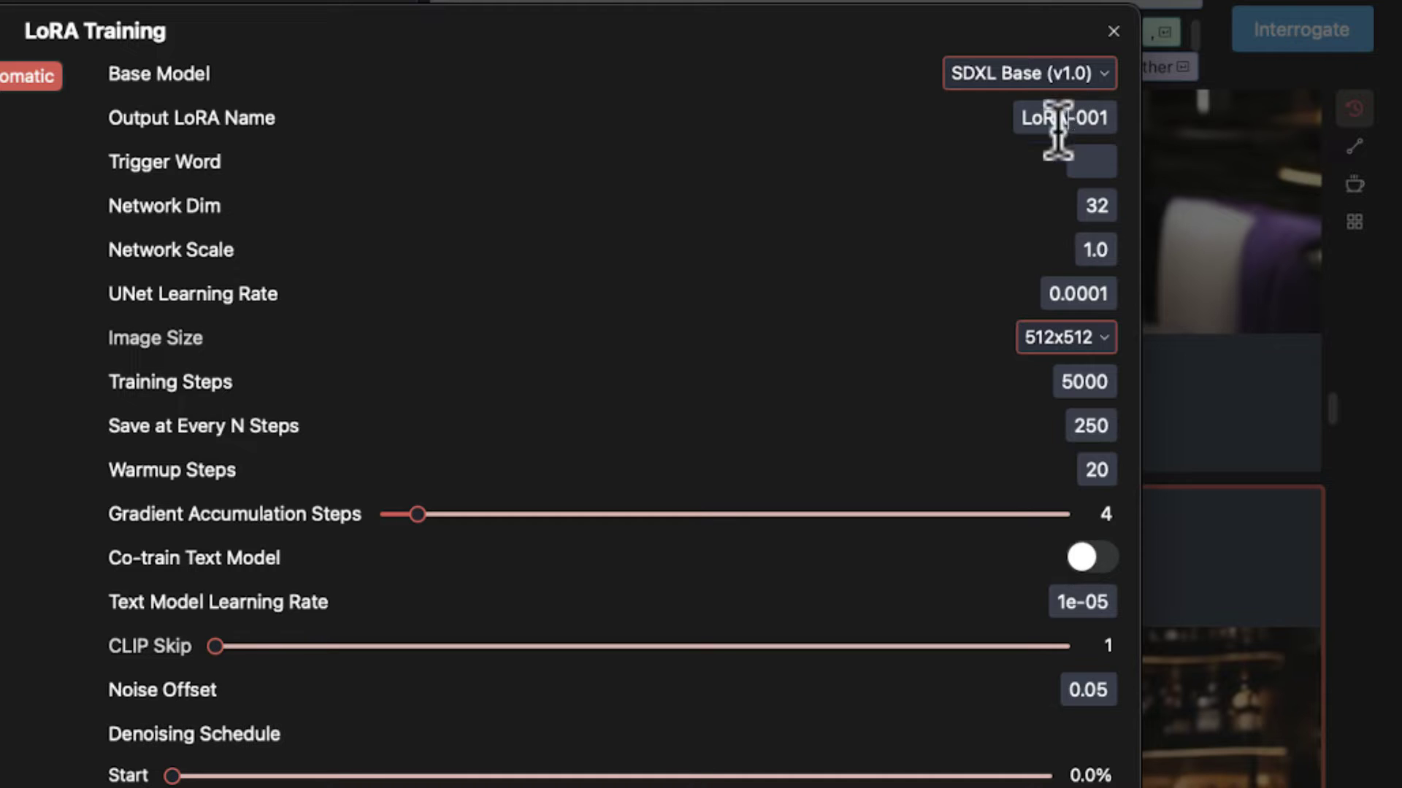
pyautogui.moveTo(1067, 119); pyautogui.dragTo(949, 138)
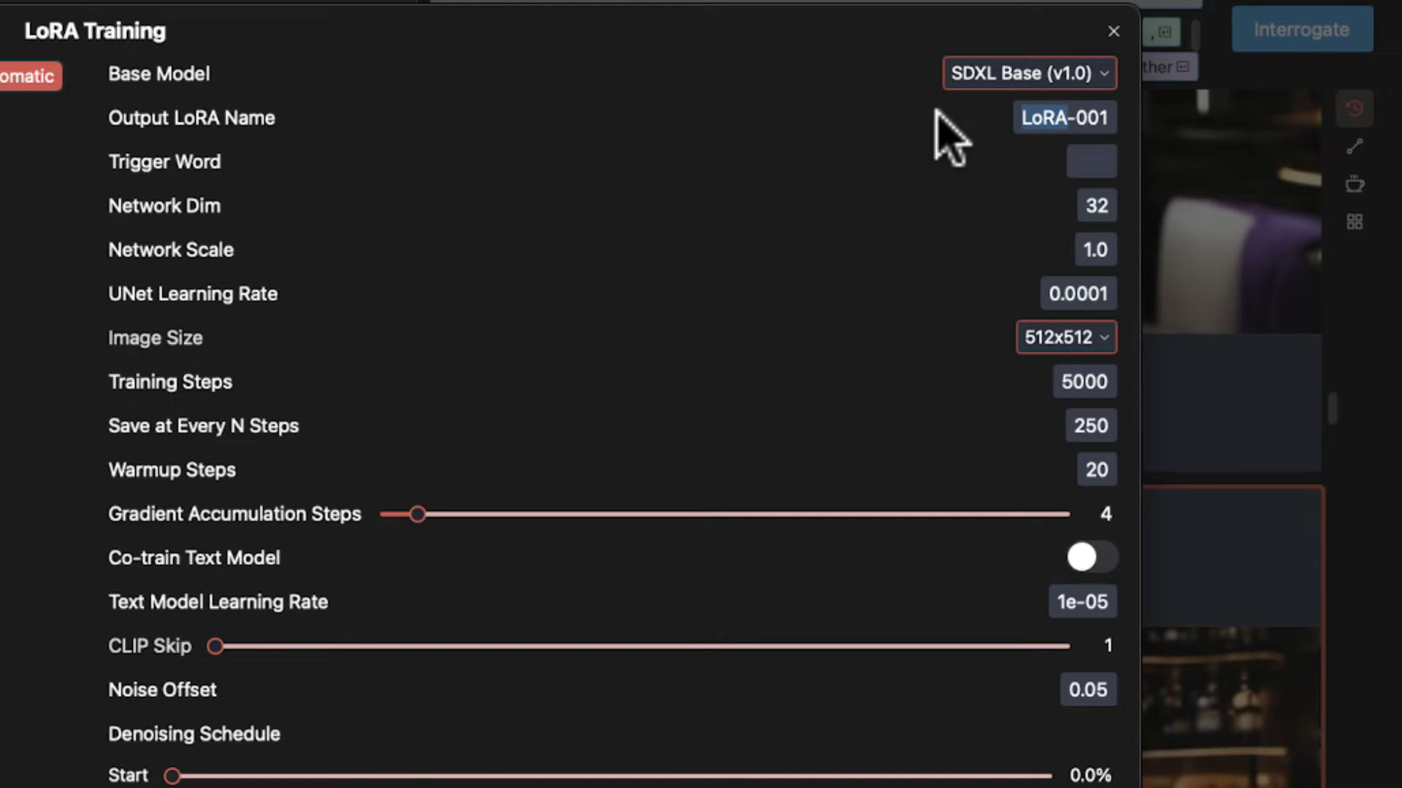
pyautogui.write('G')
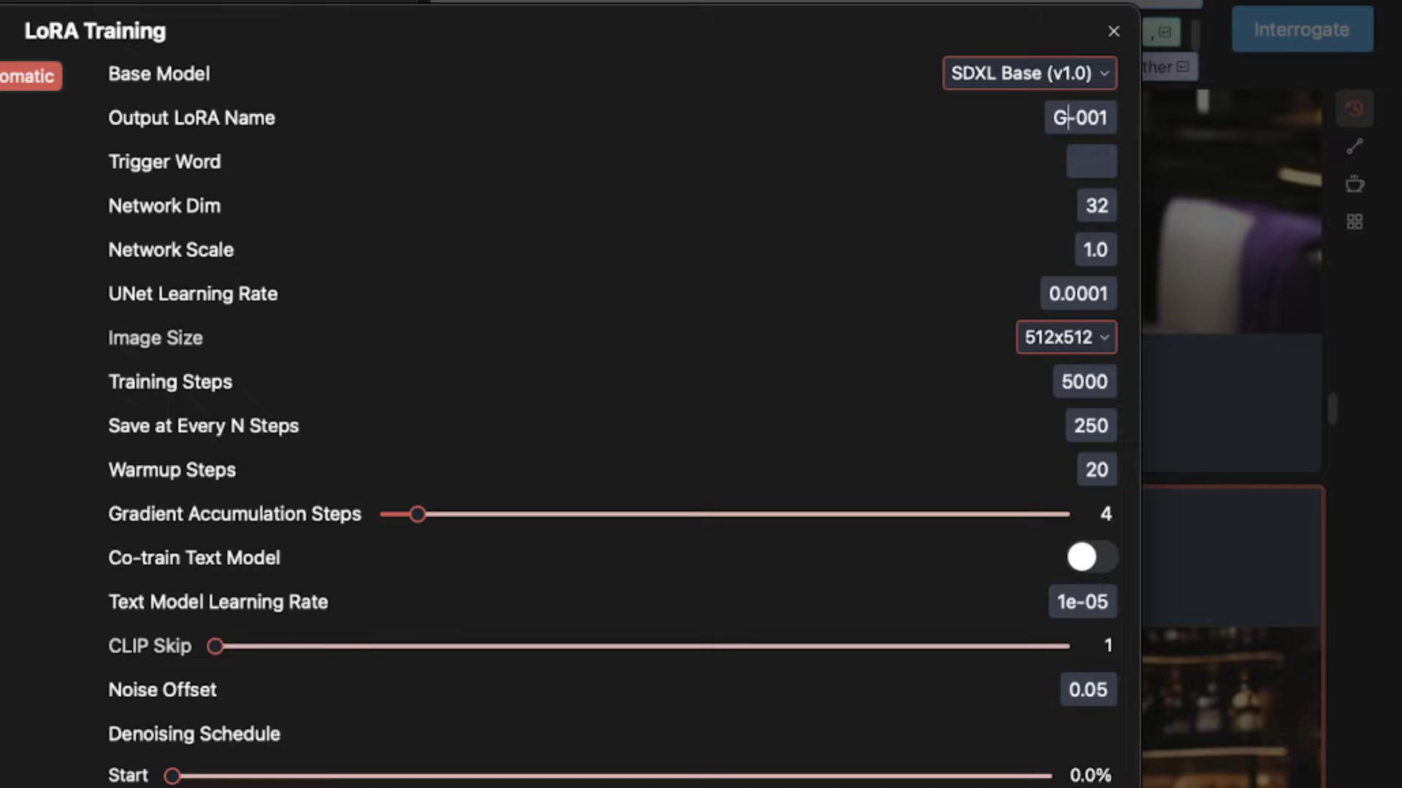
pyautogui.write('al')
pyautogui.write('i')
pyautogui.press('BackSpace')
pyautogui.write('ene')
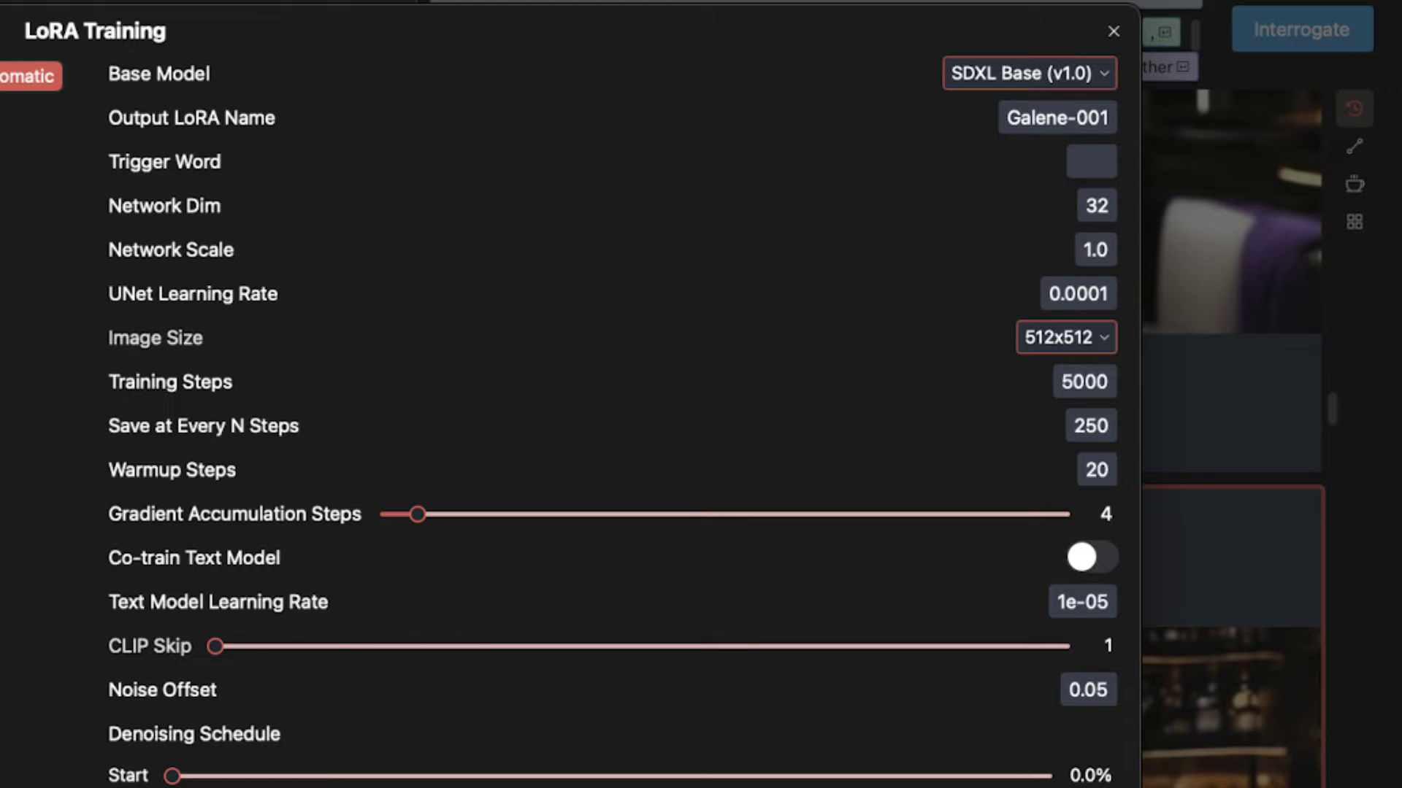
pyautogui.write('XL')
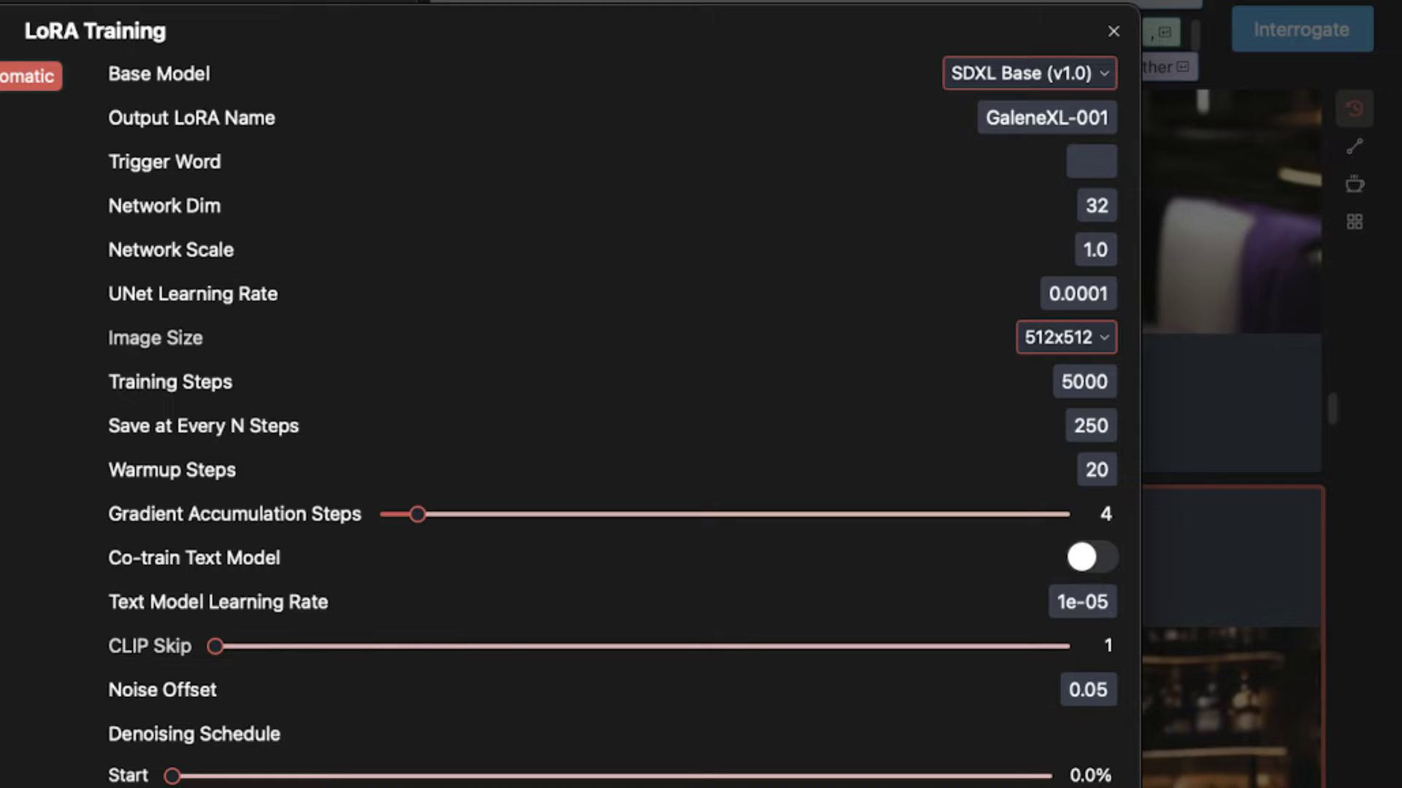
pyautogui.press('Right')
pyautogui.press('Right')
pyautogui.press('Right')
pyautogui.press('Right')
pyautogui.press('BackSpace')
pyautogui.write('2')
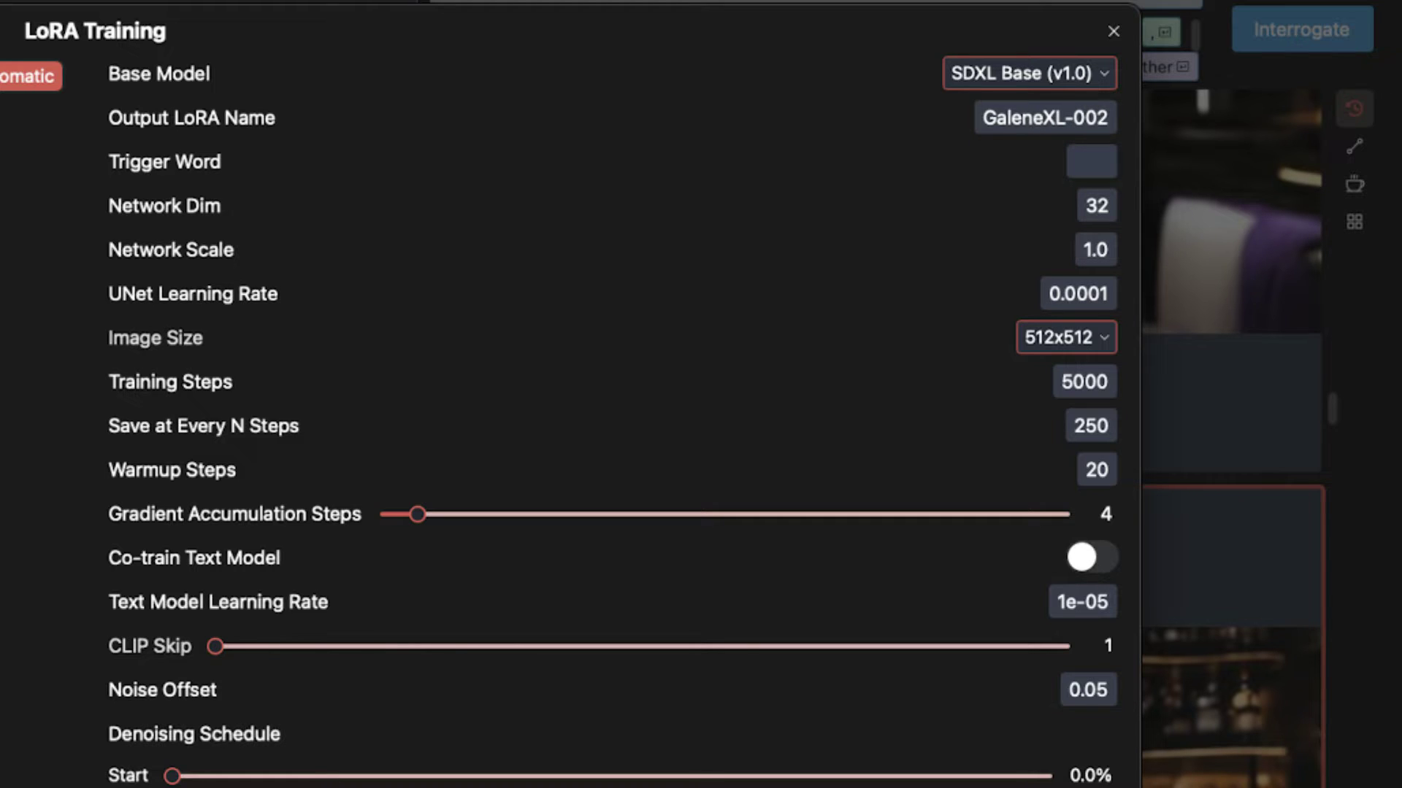
pyautogui.click(1076, 166)
pyautogui.write('@Galene')
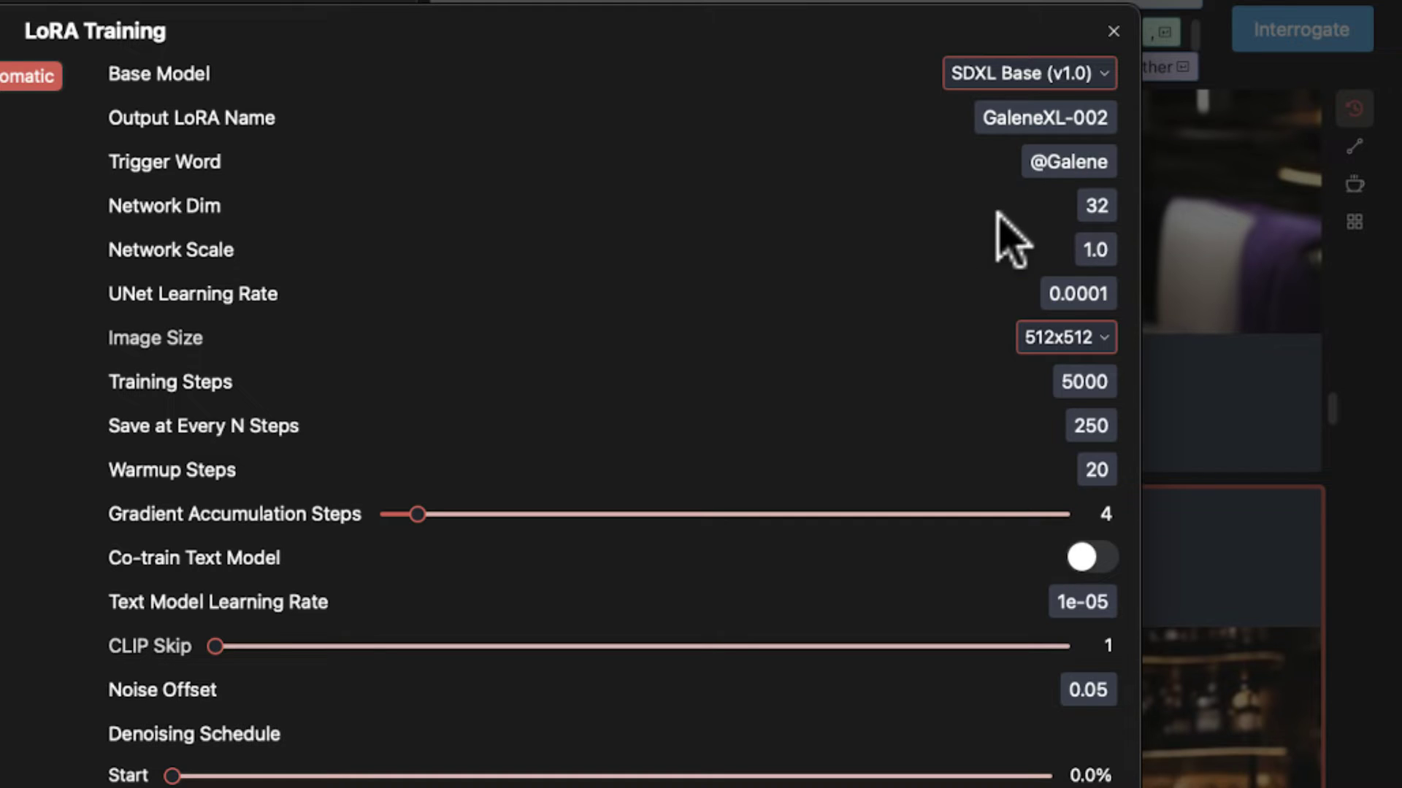
# Step: Try Network Dim values 16 and 8, then set it back to 32
pyautogui.doubleClick(1105, 202)
pyautogui.write('16')
pyautogui.press('BackSpace')
pyautogui.press('BackSpace')
pyautogui.write('8')
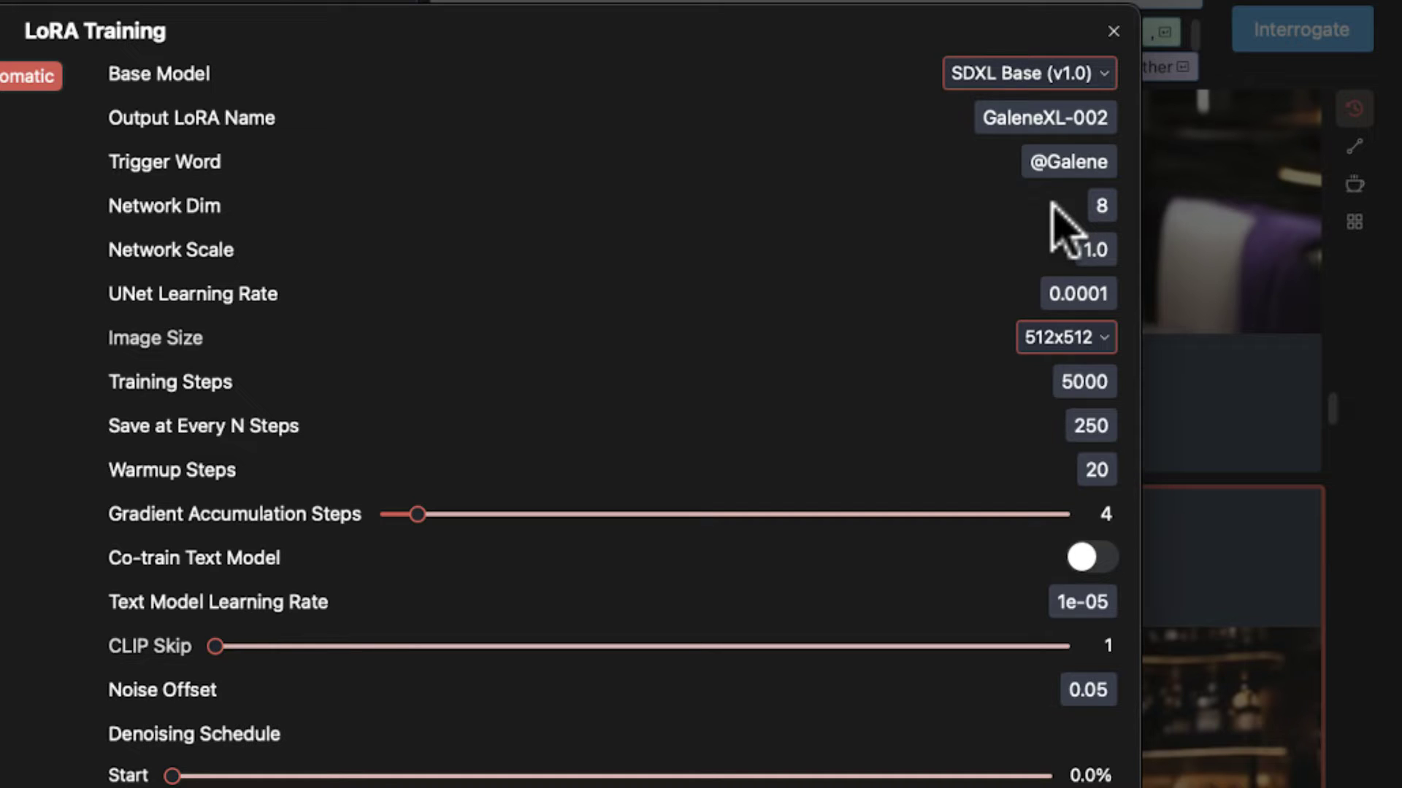
pyautogui.click(1098, 205)
pyautogui.press('BackSpace')
pyautogui.write('32')
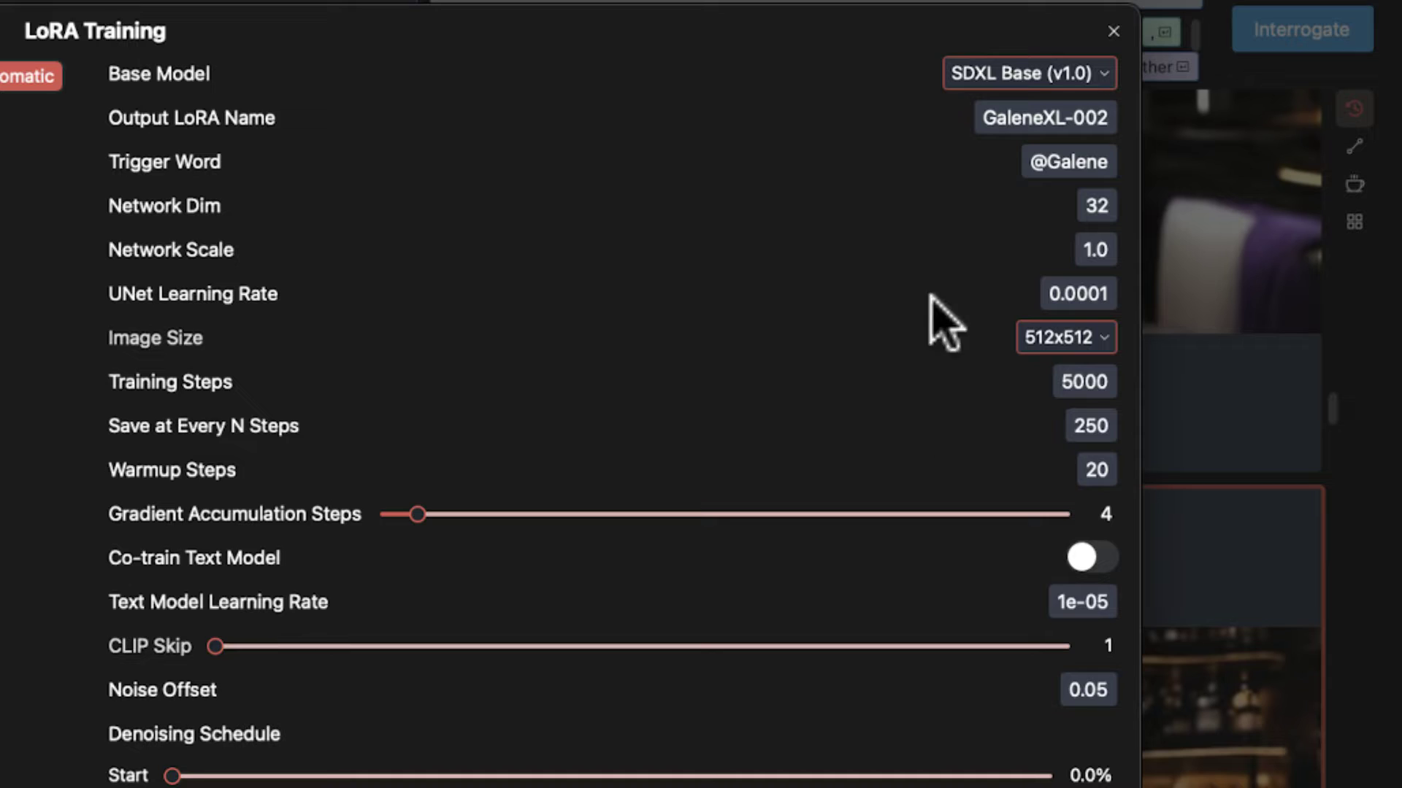
# Step: Try Network Scale 2.0, then set it back to 1
pyautogui.doubleClick(1093, 246)
pyautogui.write('2')
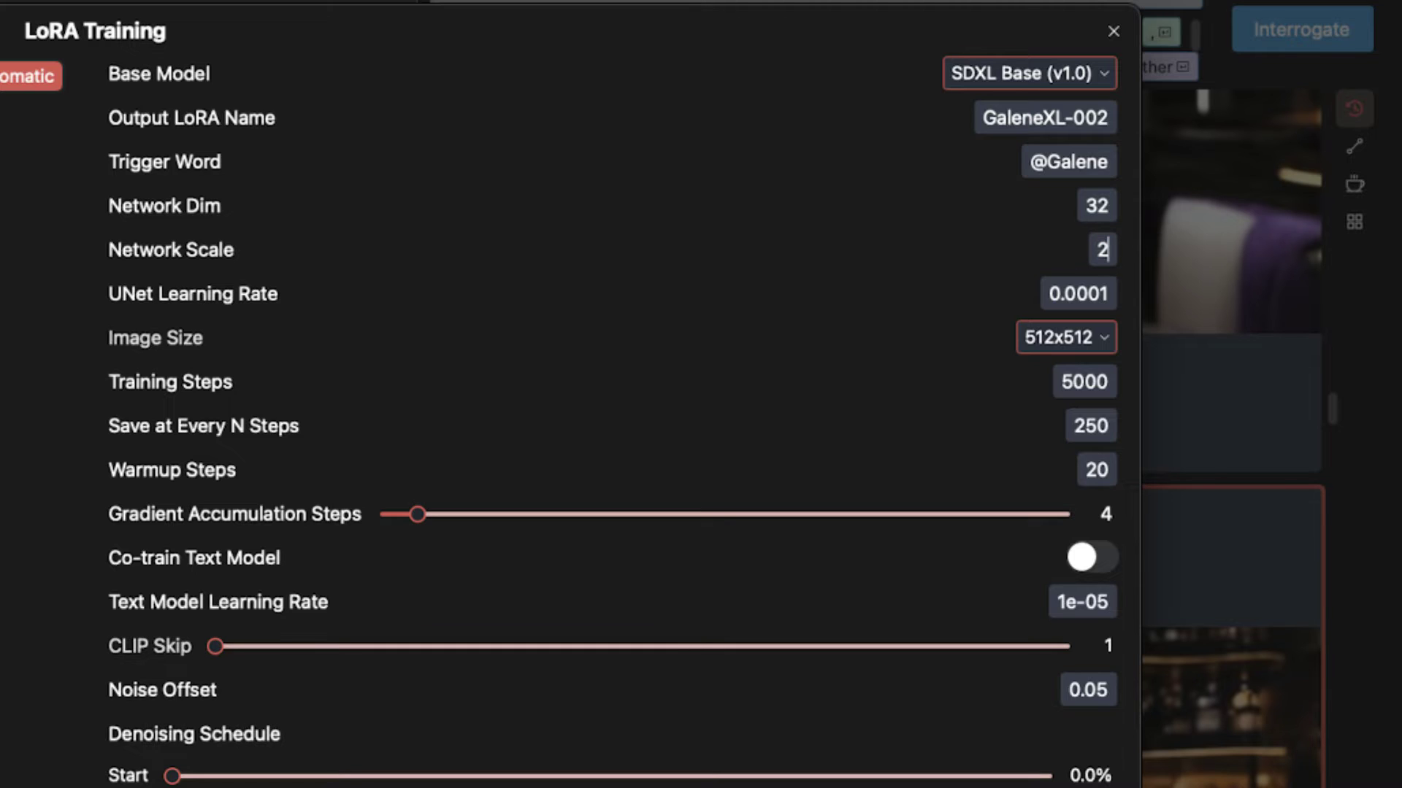
pyautogui.write('.0')
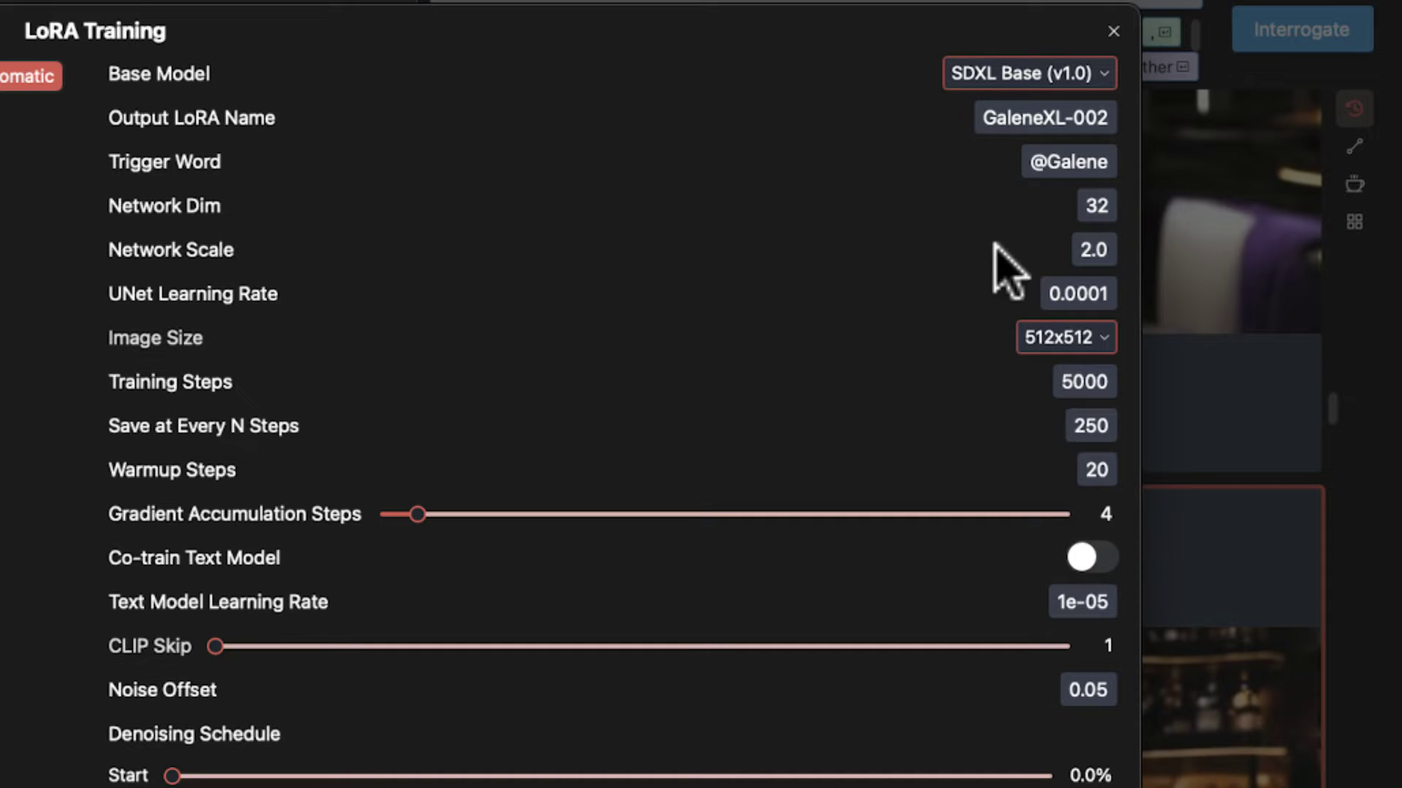
pyautogui.doubleClick(1095, 252)
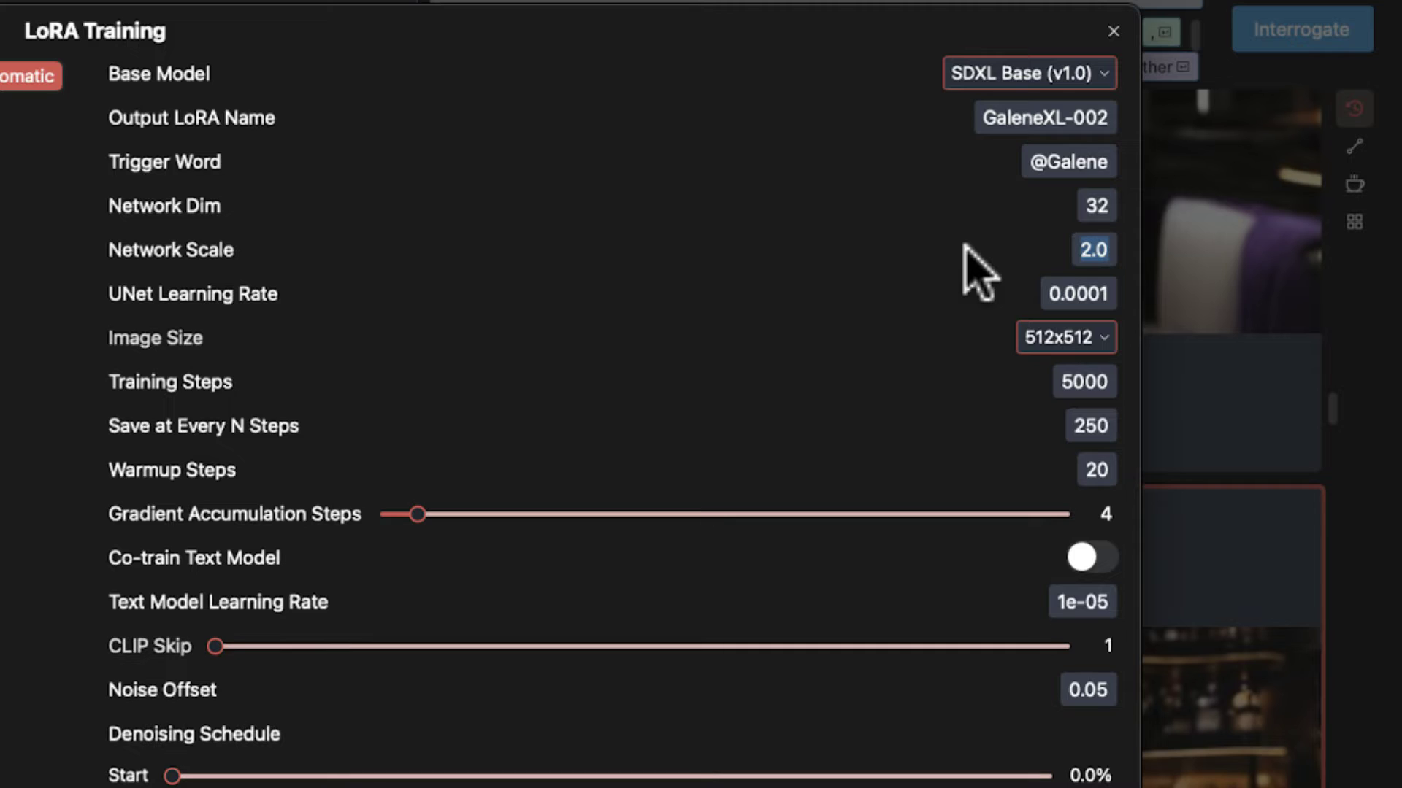
pyautogui.write('1')
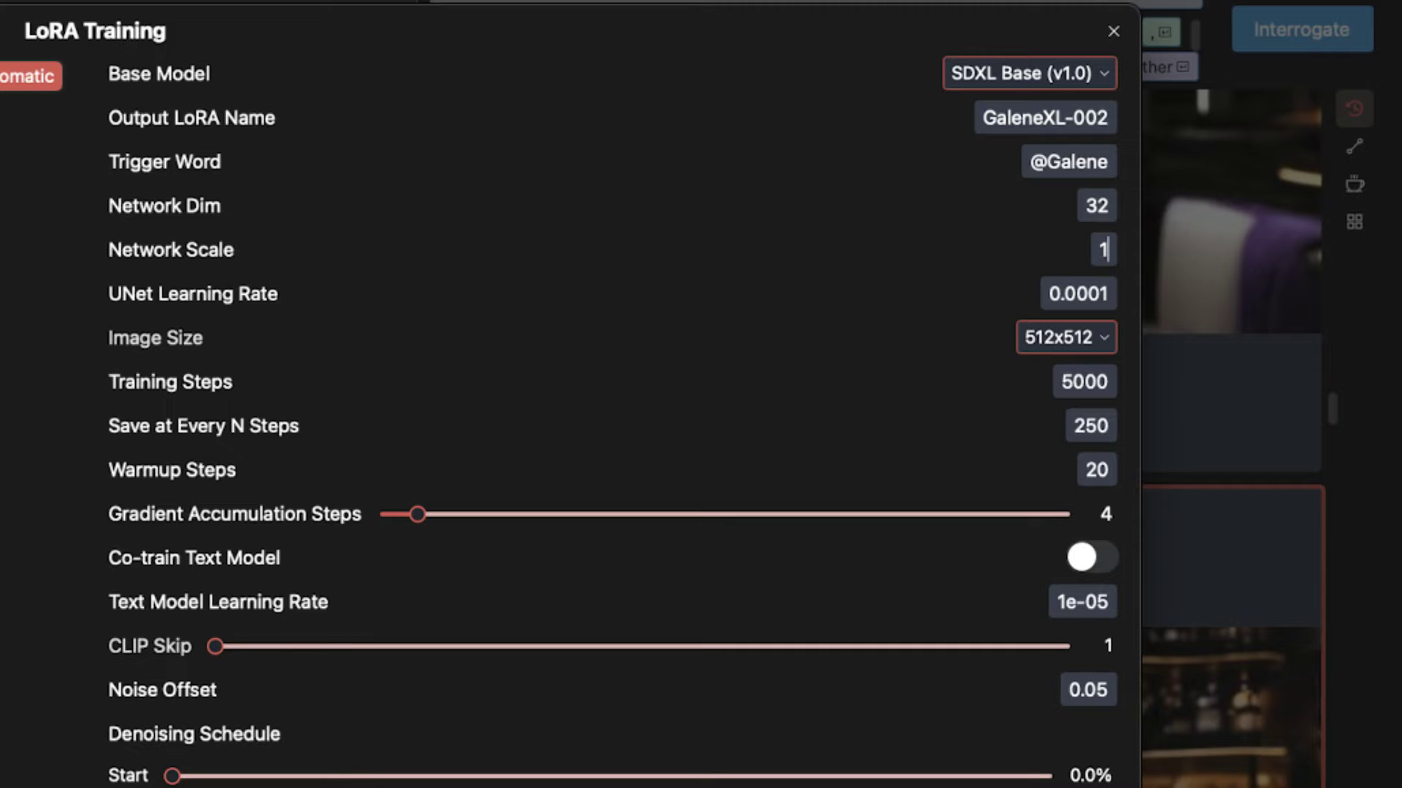
# Step: Change the UNet Learning Rate from 0.0001 to 4e-5
pyautogui.doubleClick(1092, 294)
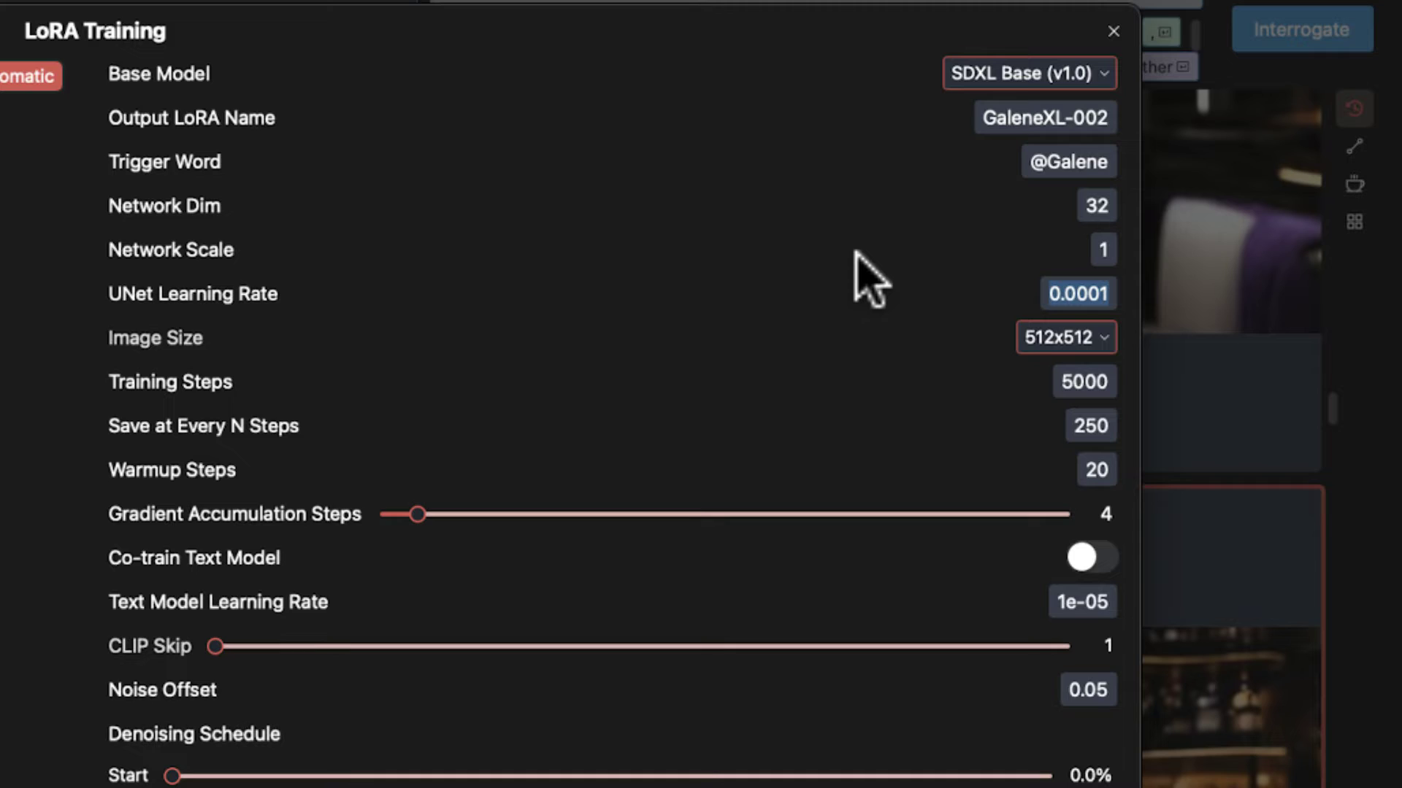
pyautogui.write('4')
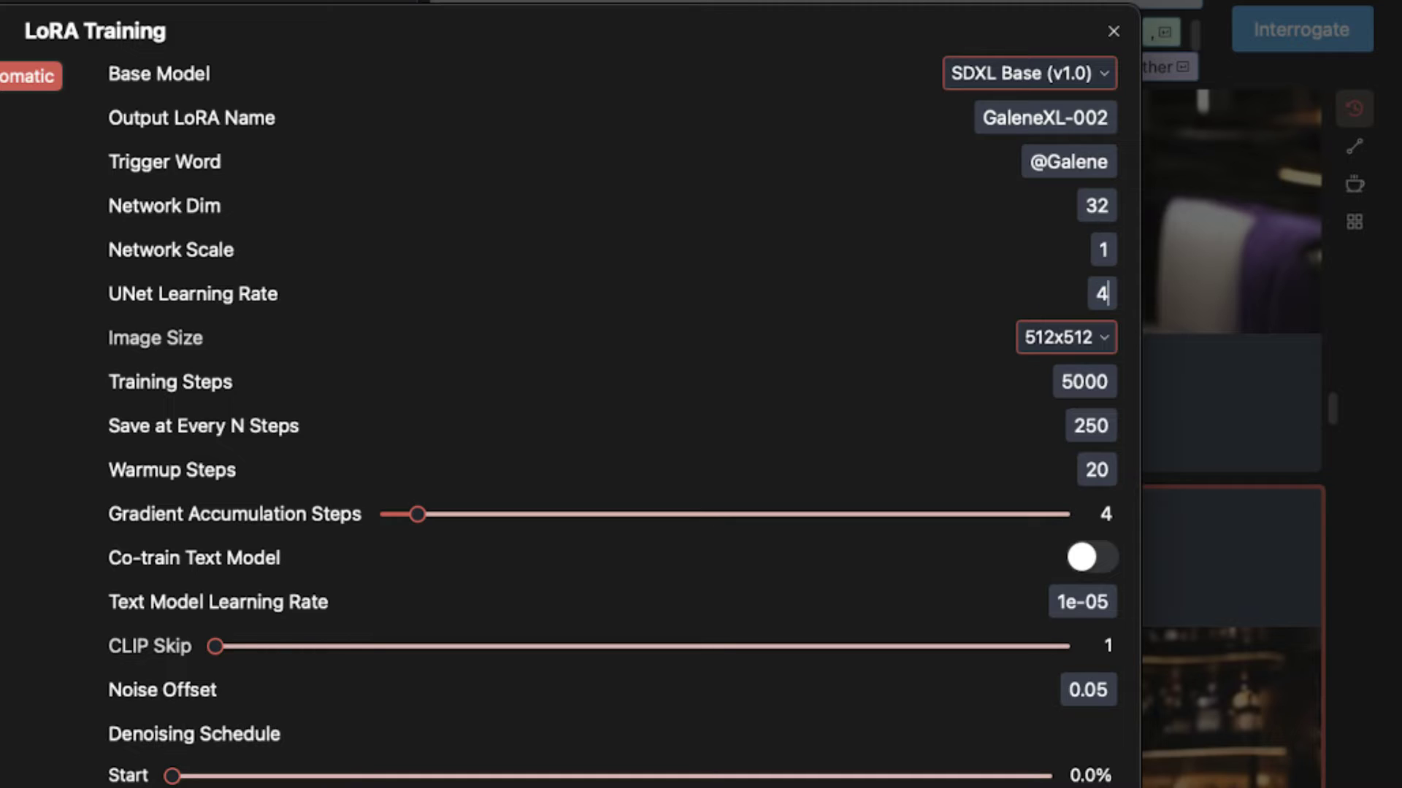
pyautogui.write('e-1')
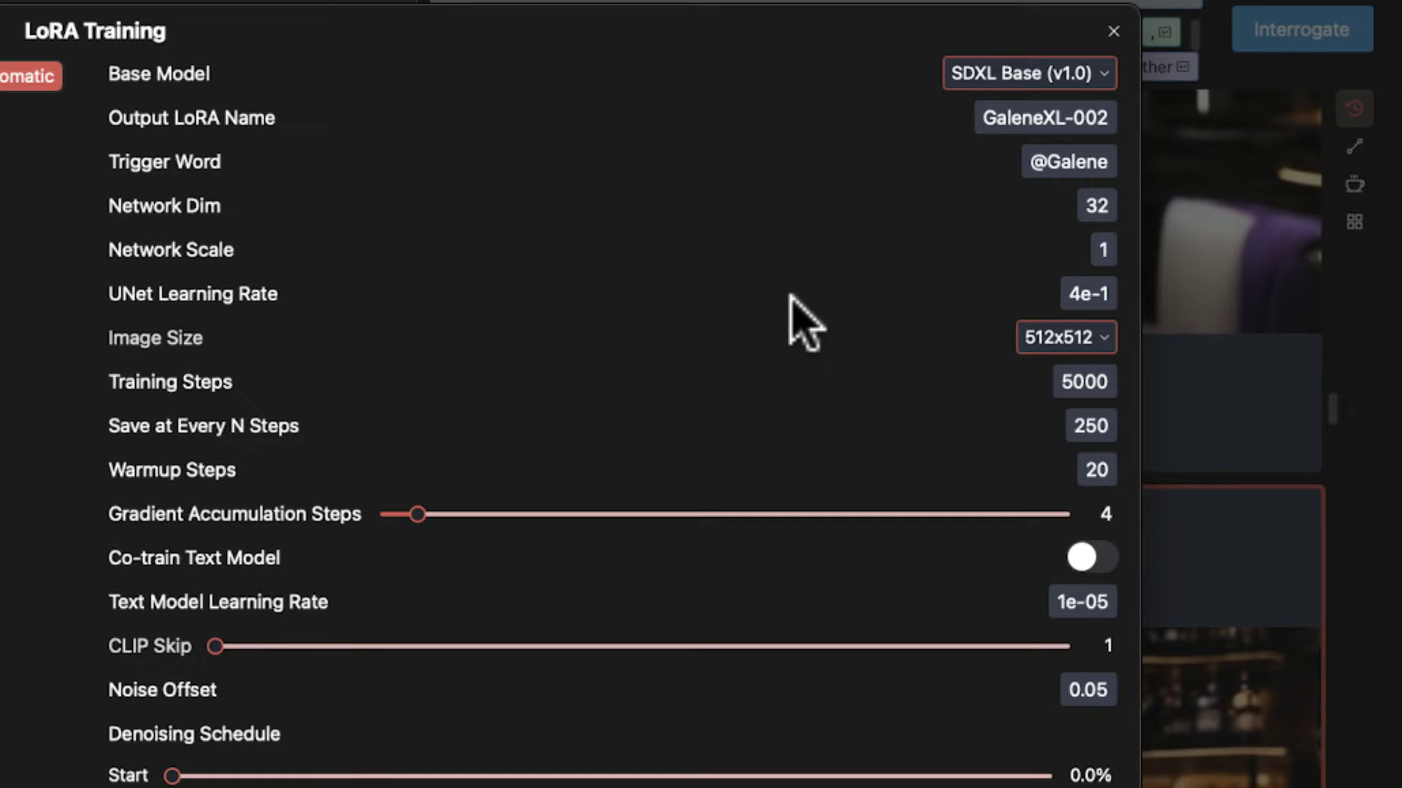
pyautogui.doubleClick(1104, 293)
pyautogui.write('5')
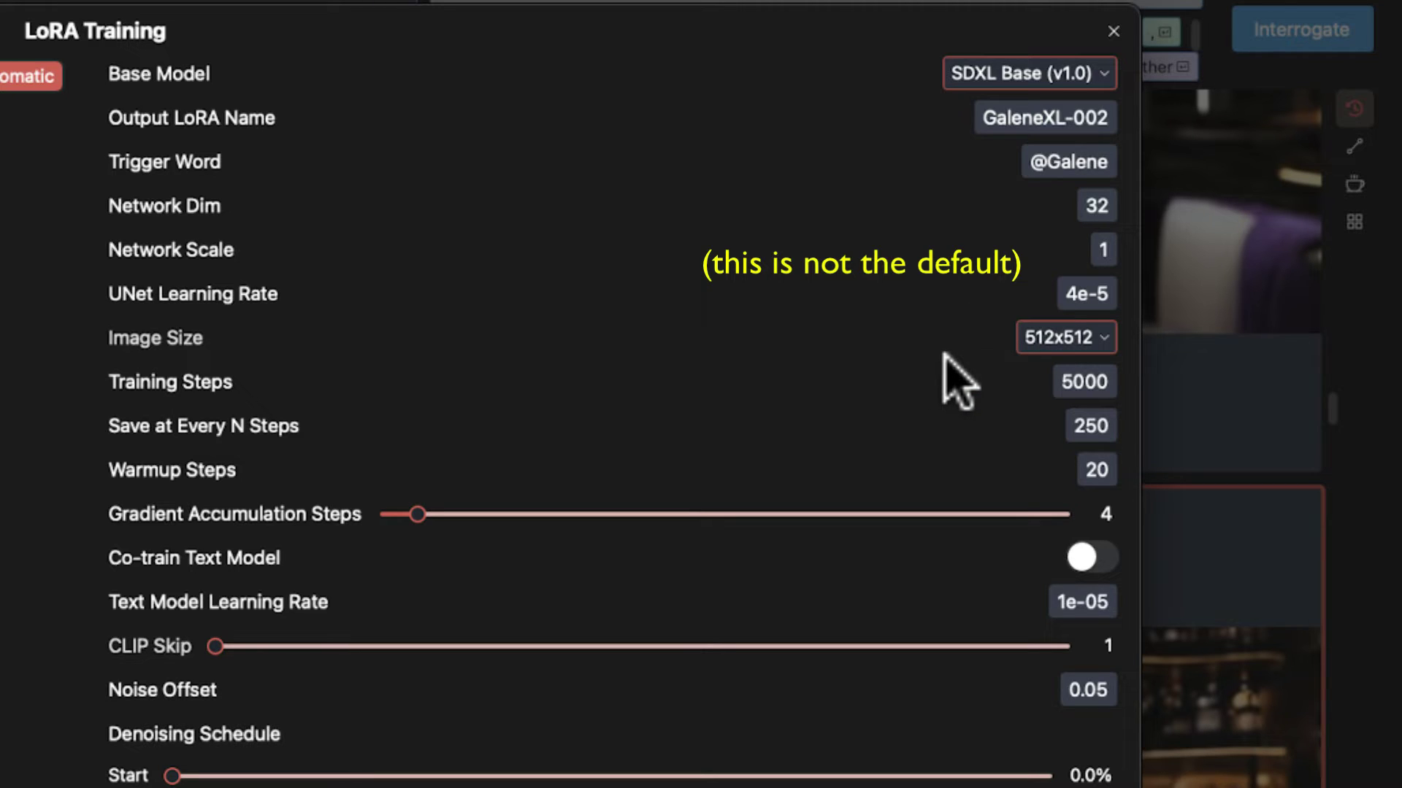
# Step: Choose 1024x1024 (1:1) as the training image size
pyautogui.click(1086, 335)
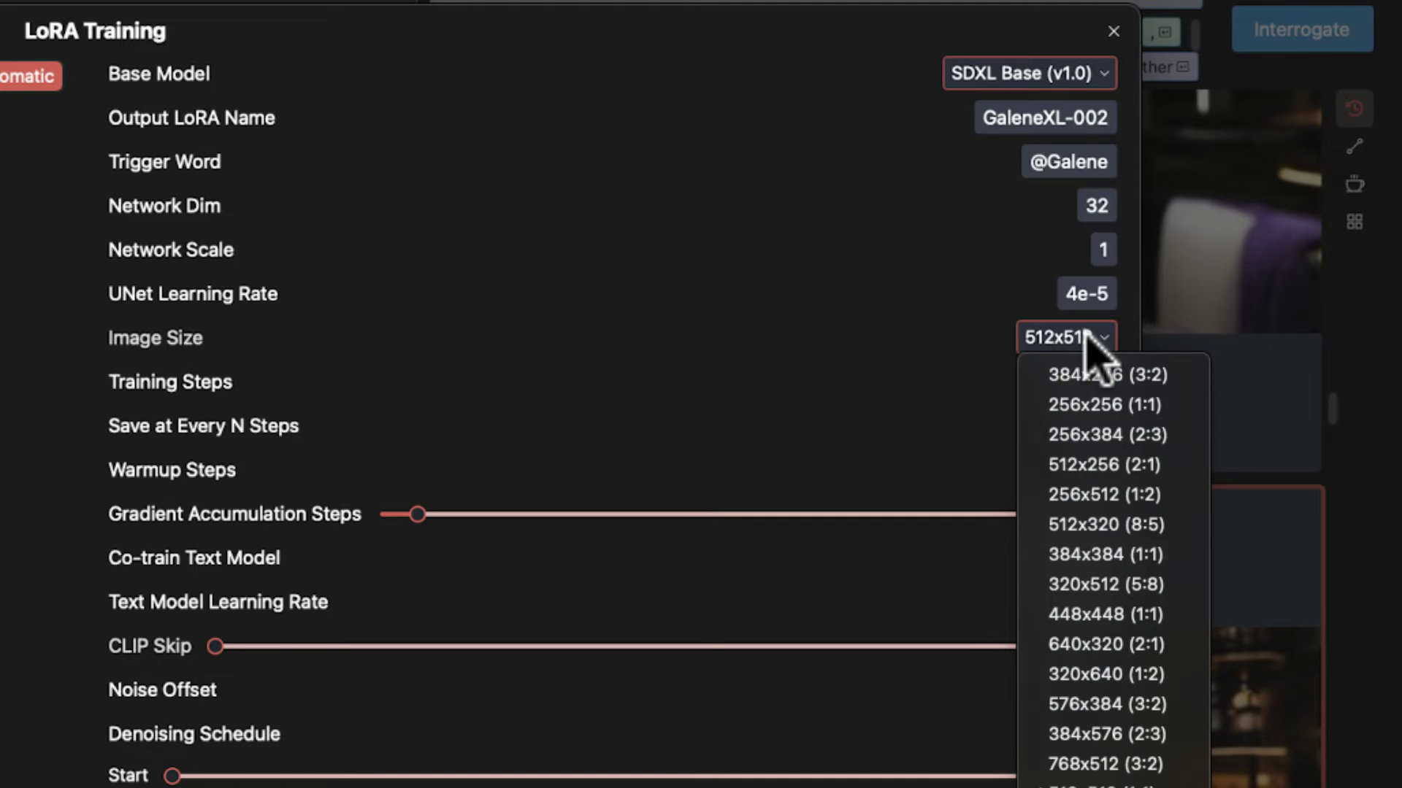
pyautogui.scroll(-5, 1065, 576)
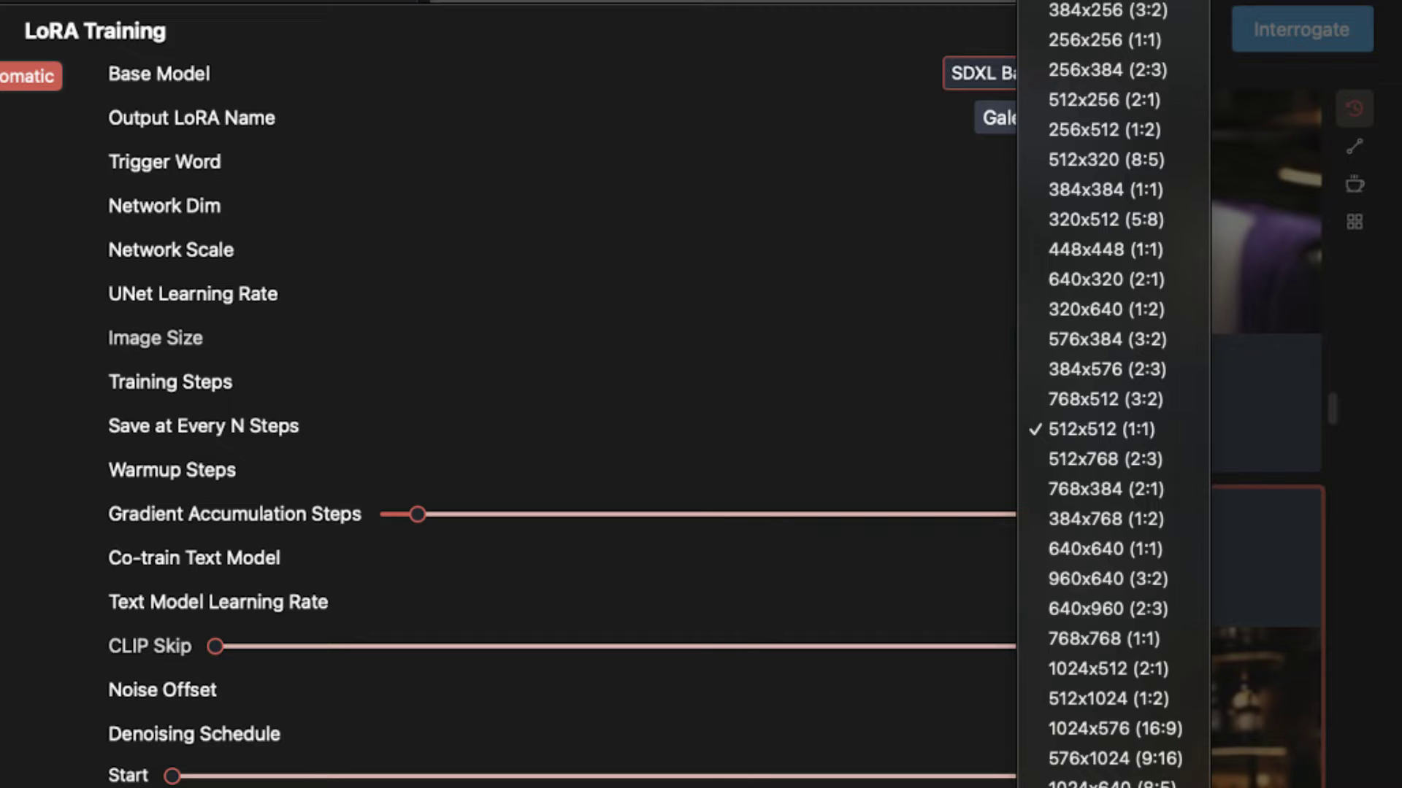
pyautogui.click(1079, 557)
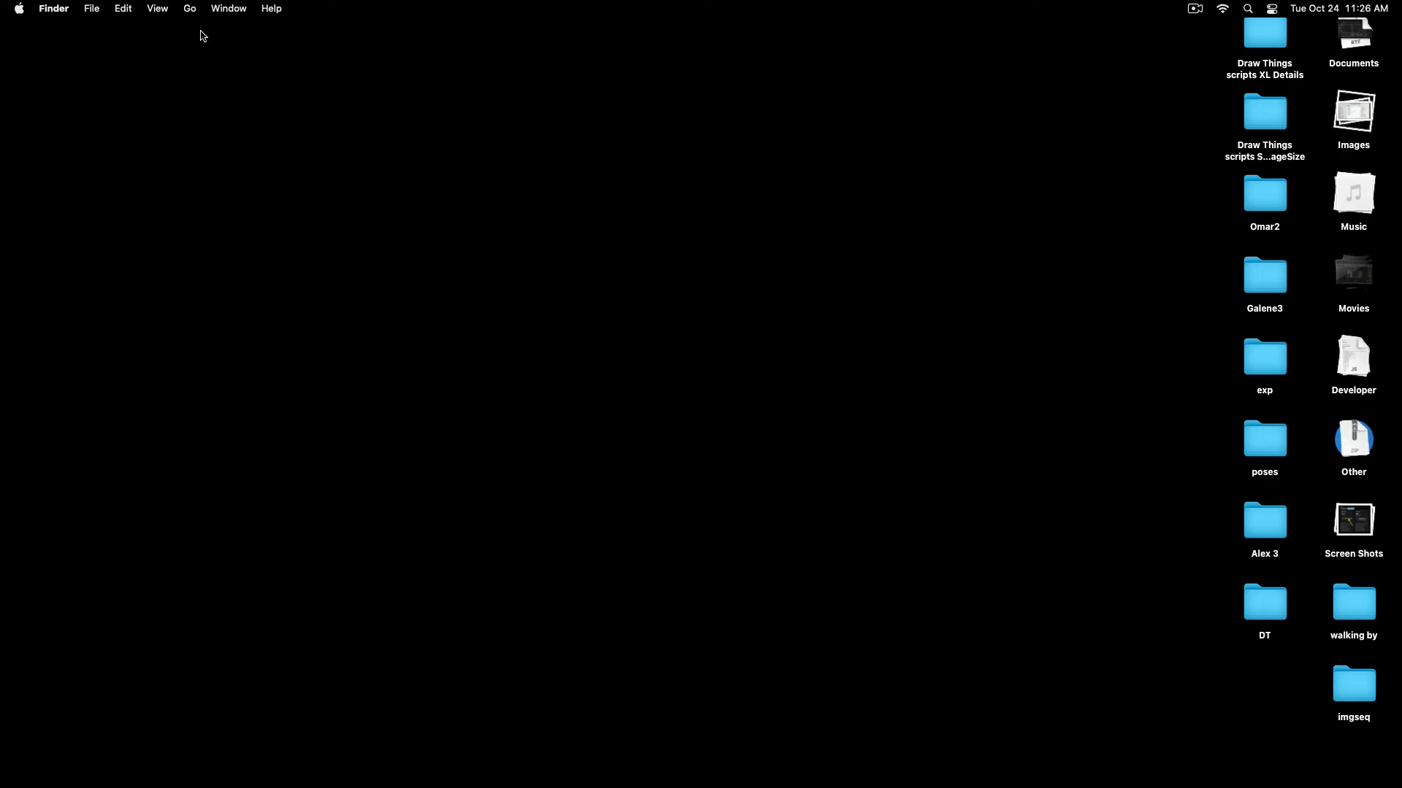
# Step: Launch Activity Monitor from the Utilities folder and close the Utilities window
pyautogui.click(190, 9)
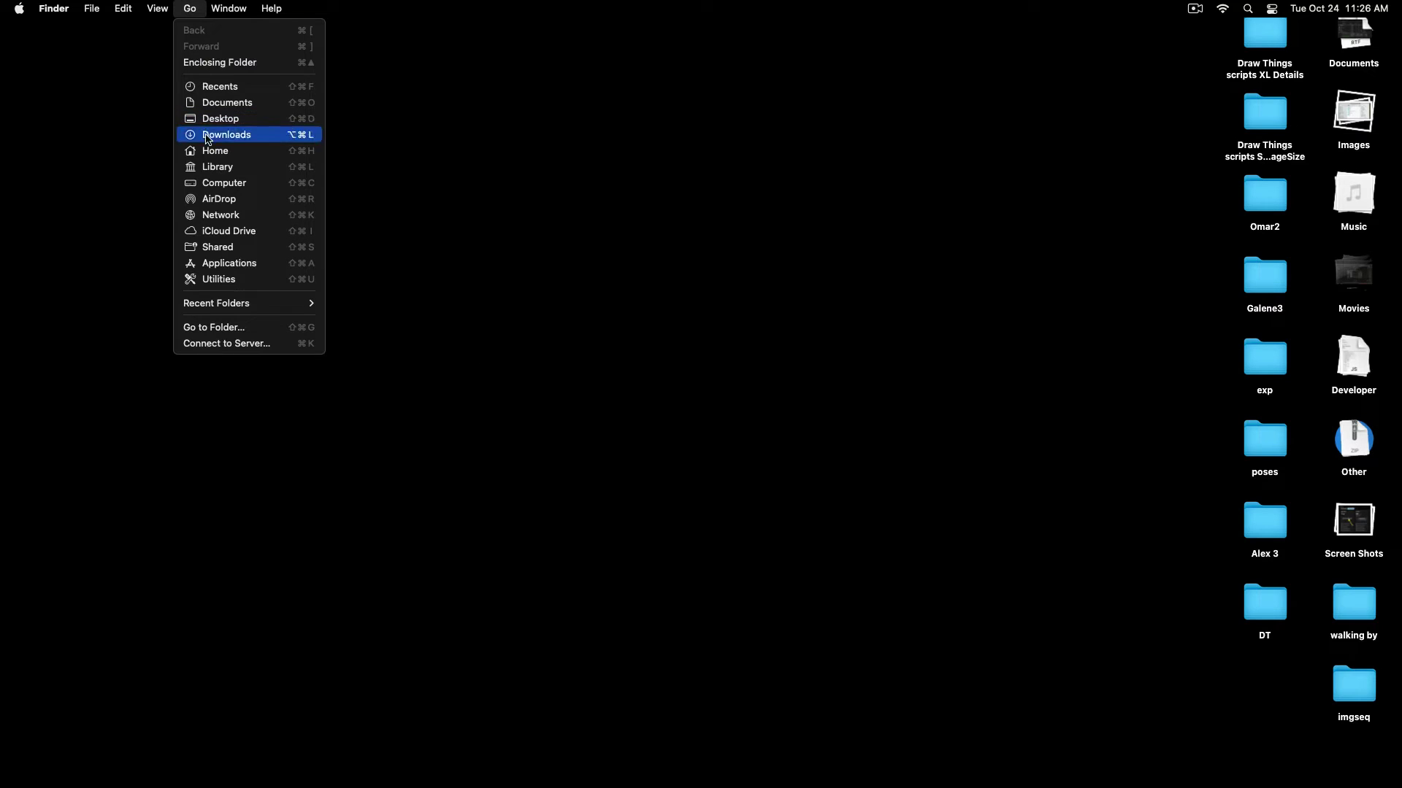
pyautogui.click(219, 279)
pyautogui.moveTo(1132, 351); pyautogui.dragTo(454, 145)
pyautogui.doubleClick(373, 195)
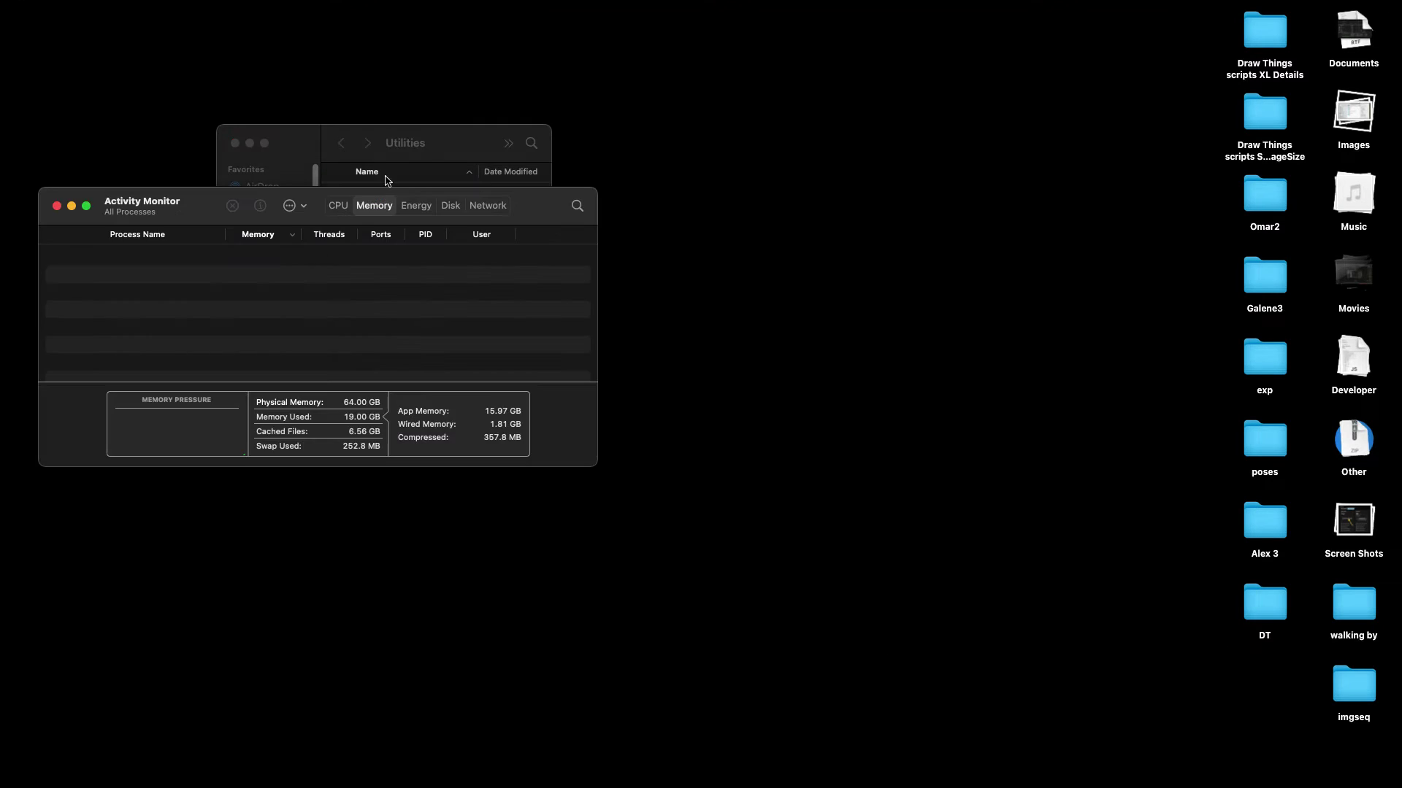
pyautogui.click(235, 143)
# Step: Switch to the Memory view and select the Draw Things process
pyautogui.click(338, 205)
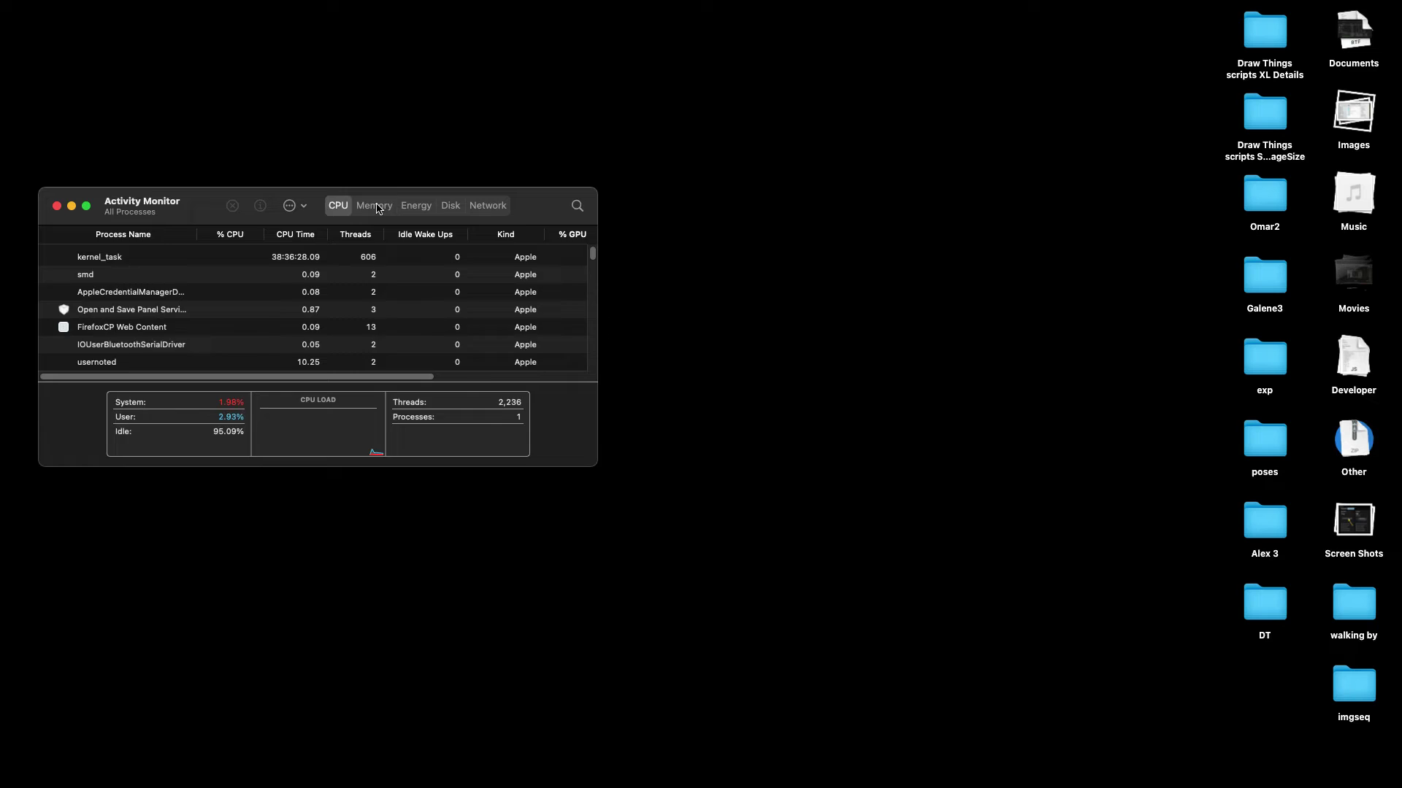
pyautogui.click(375, 206)
pyautogui.click(129, 346)
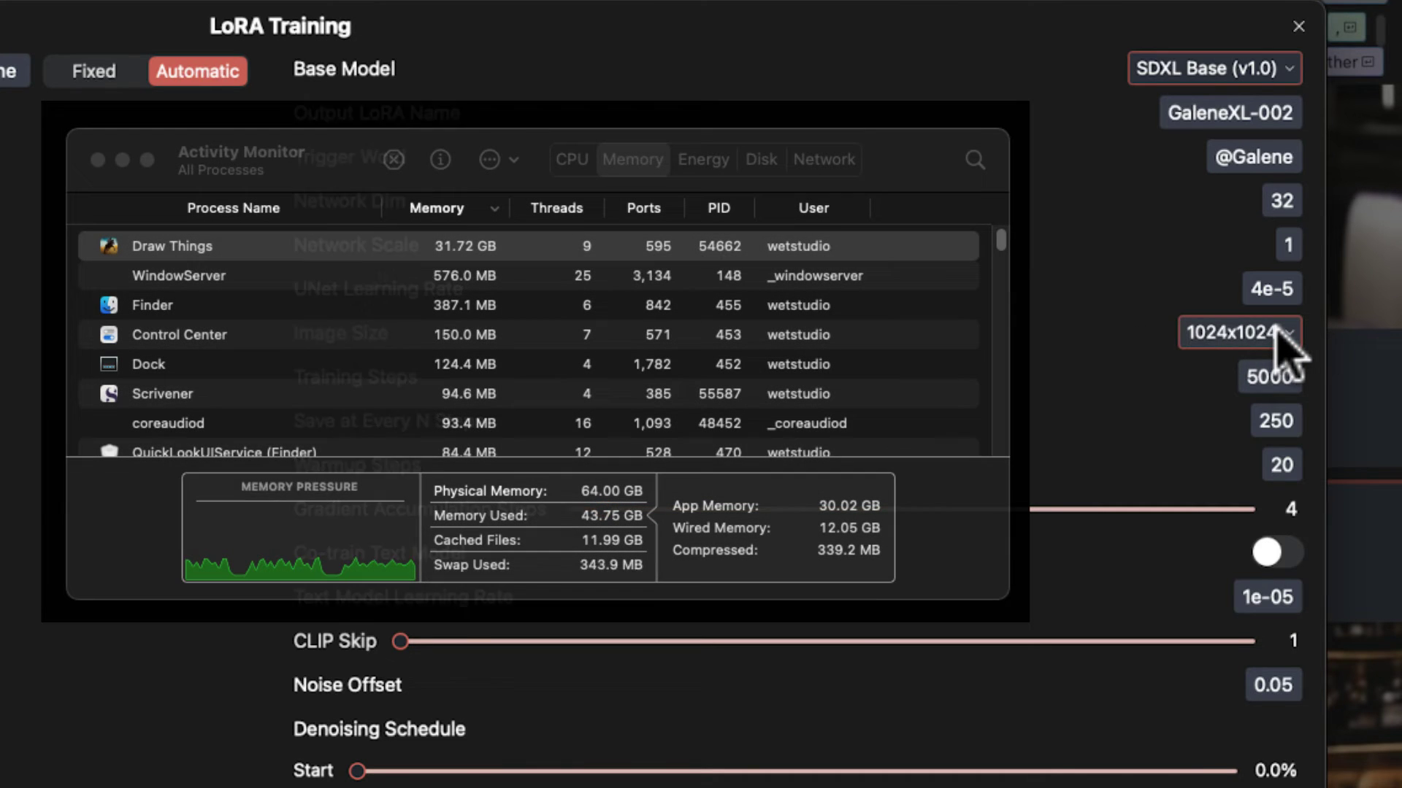
# Step: Try 768x768 and 512x512 training image sizes, then return to 1024x1024
pyautogui.click(1279, 335)
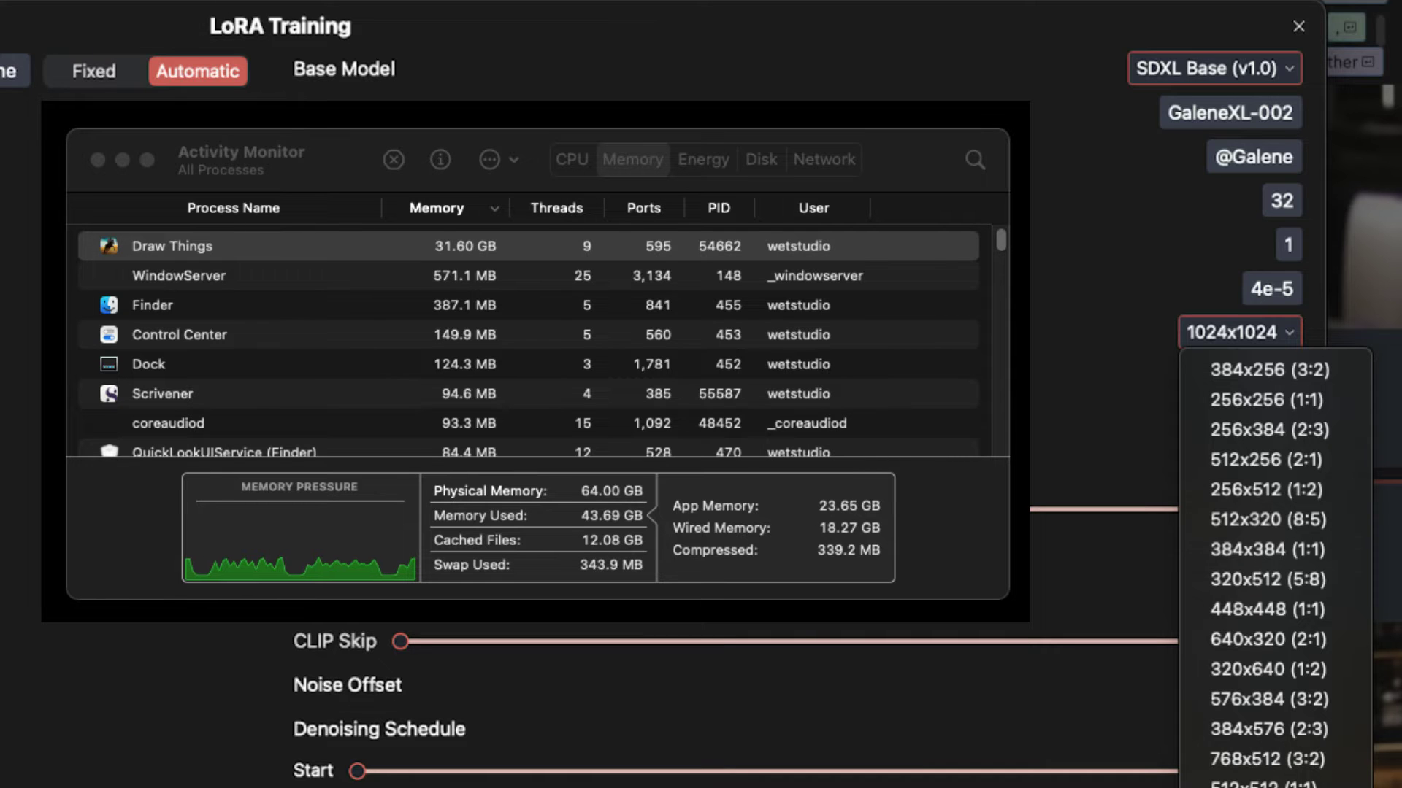
pyautogui.click(1267, 784)
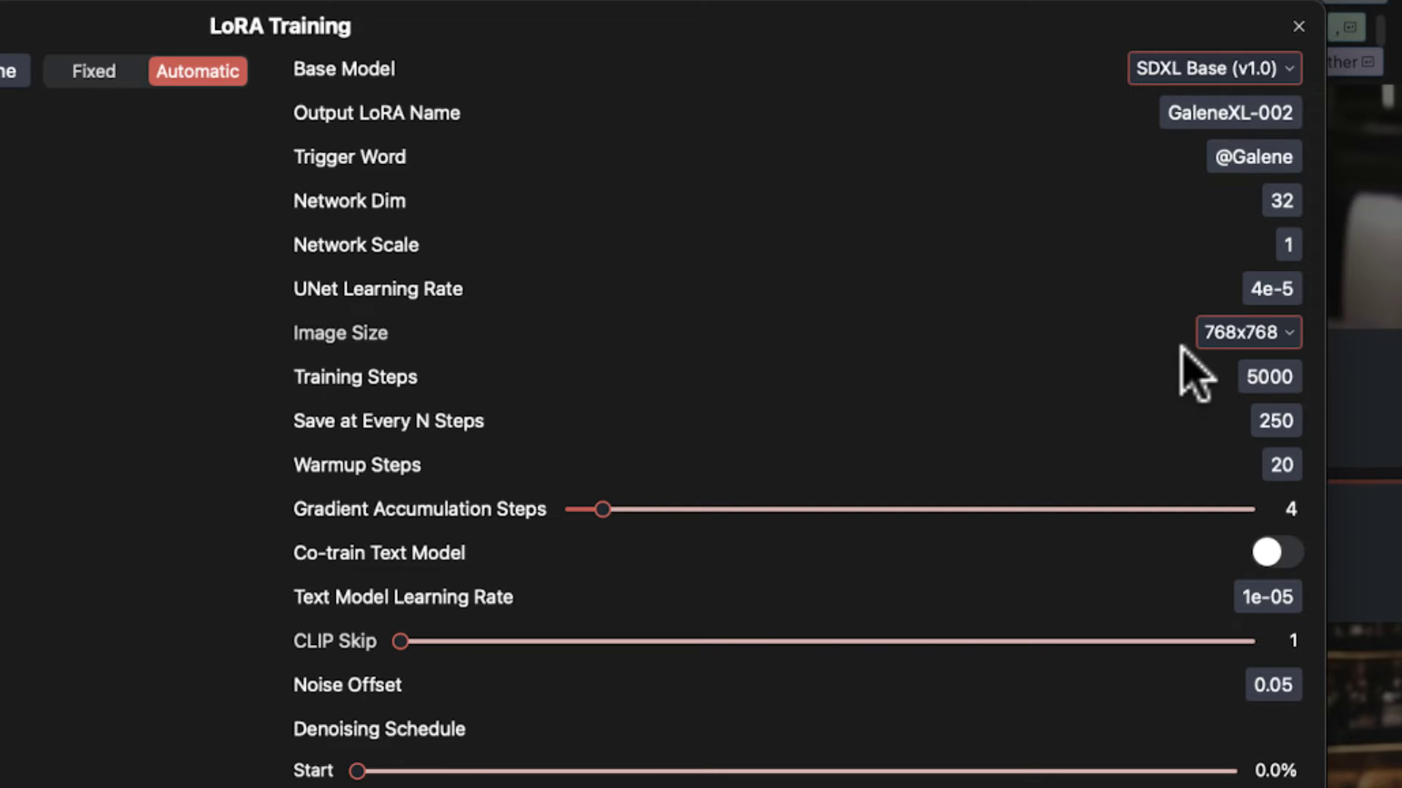
pyautogui.click(1241, 334)
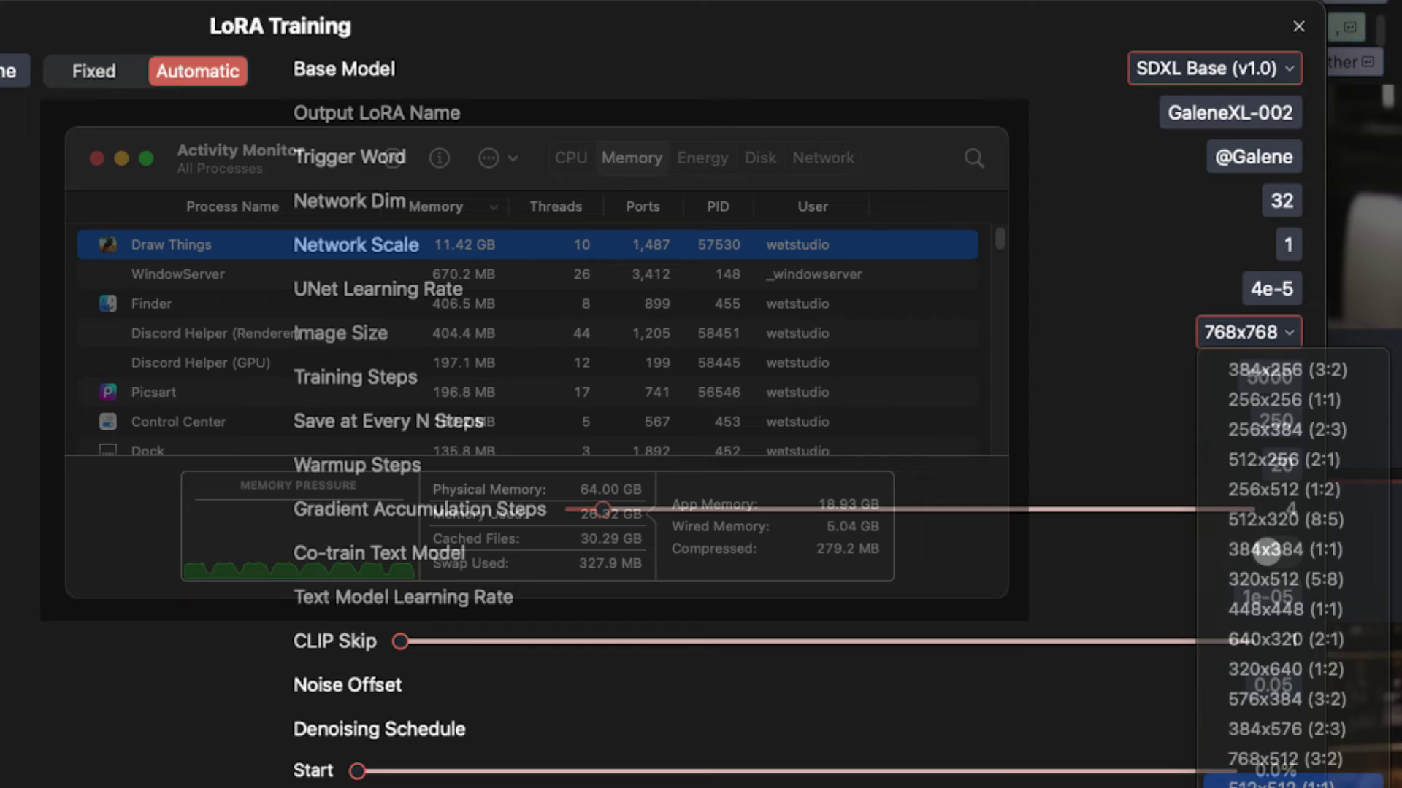
pyautogui.click(1285, 780)
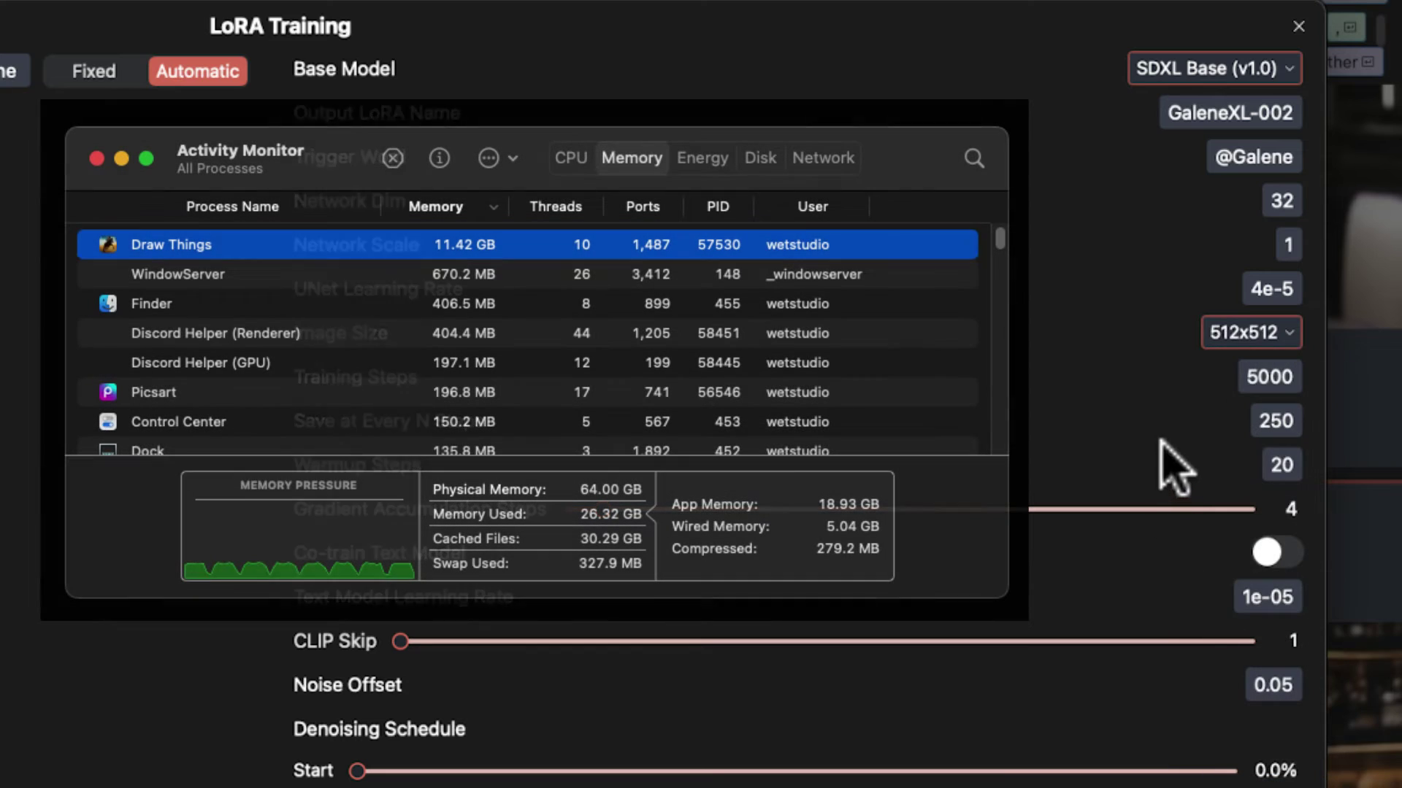
pyautogui.click(1279, 337)
pyautogui.scroll(-5, 1335, 763)
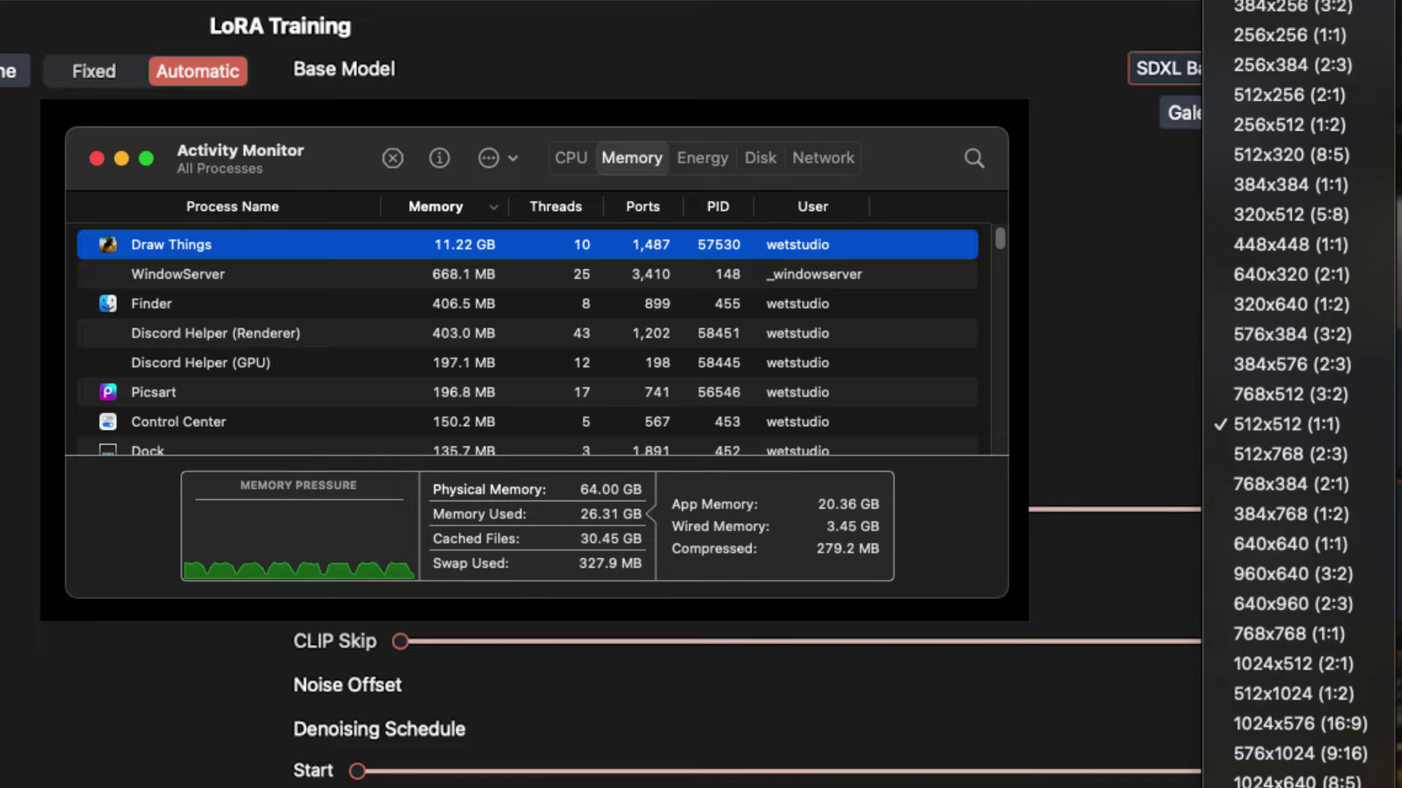
pyautogui.click(1292, 774)
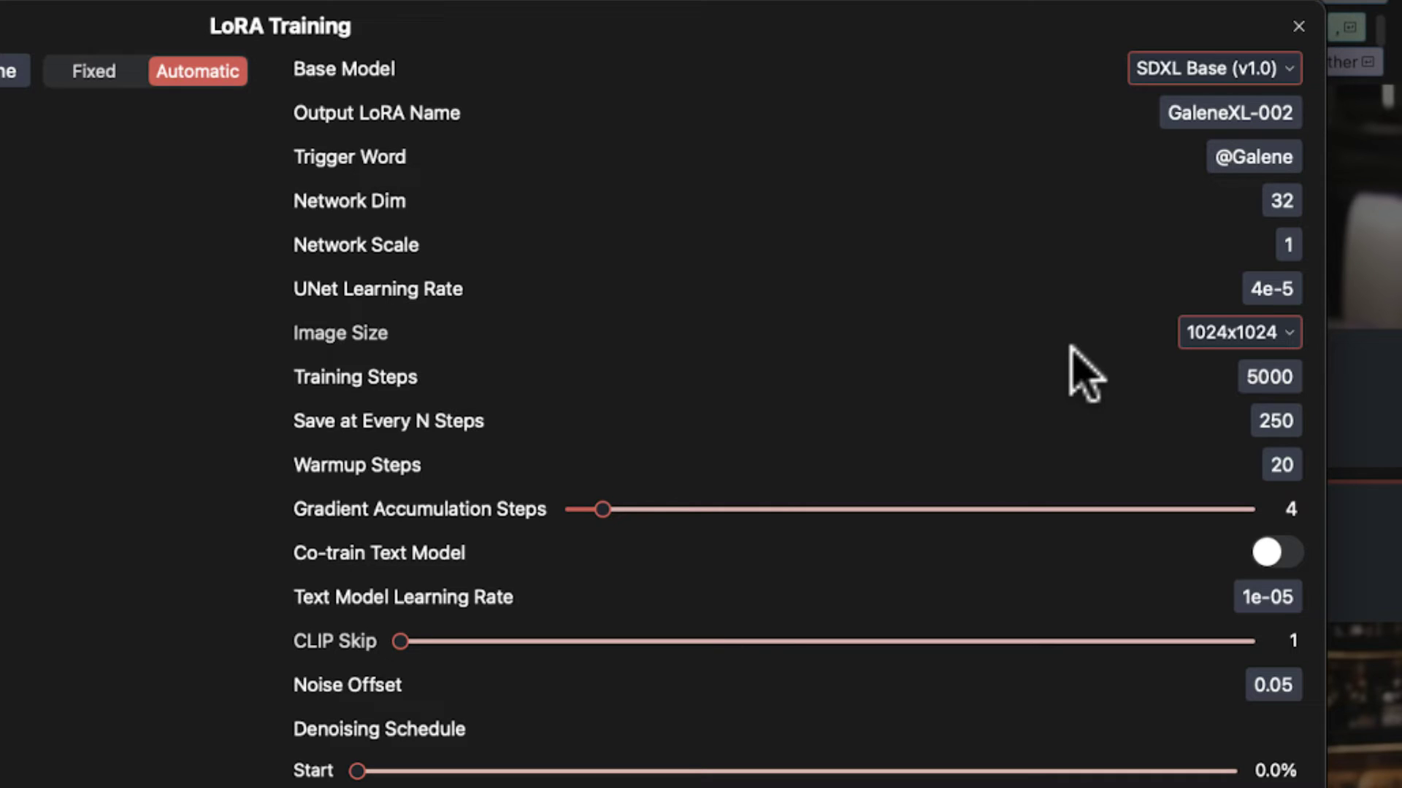
# Step: Edit the Training Steps value, trying intermediate numbers, until it reads 2000 instead of 5000
pyautogui.press('Tab')
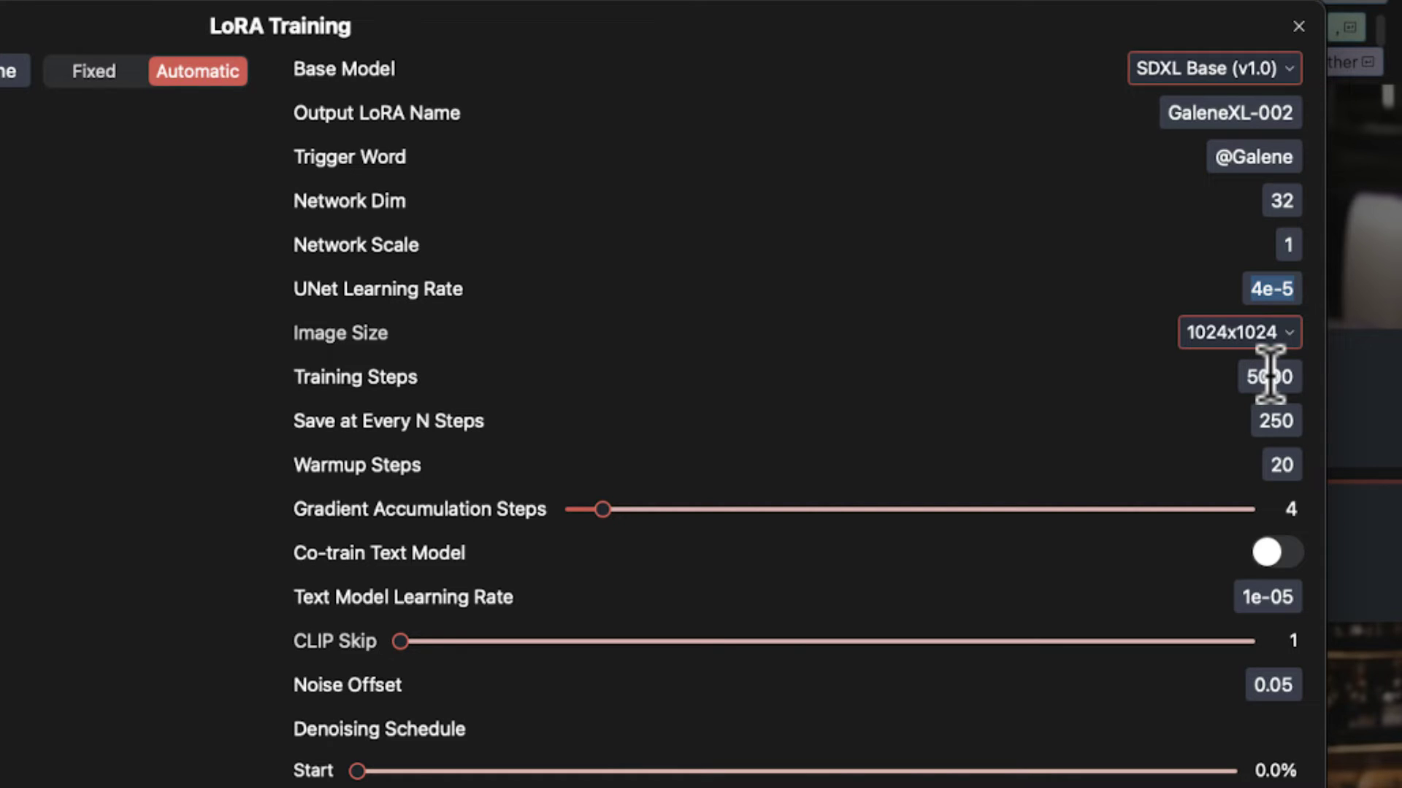
pyautogui.moveTo(1264, 373); pyautogui.dragTo(1243, 374)
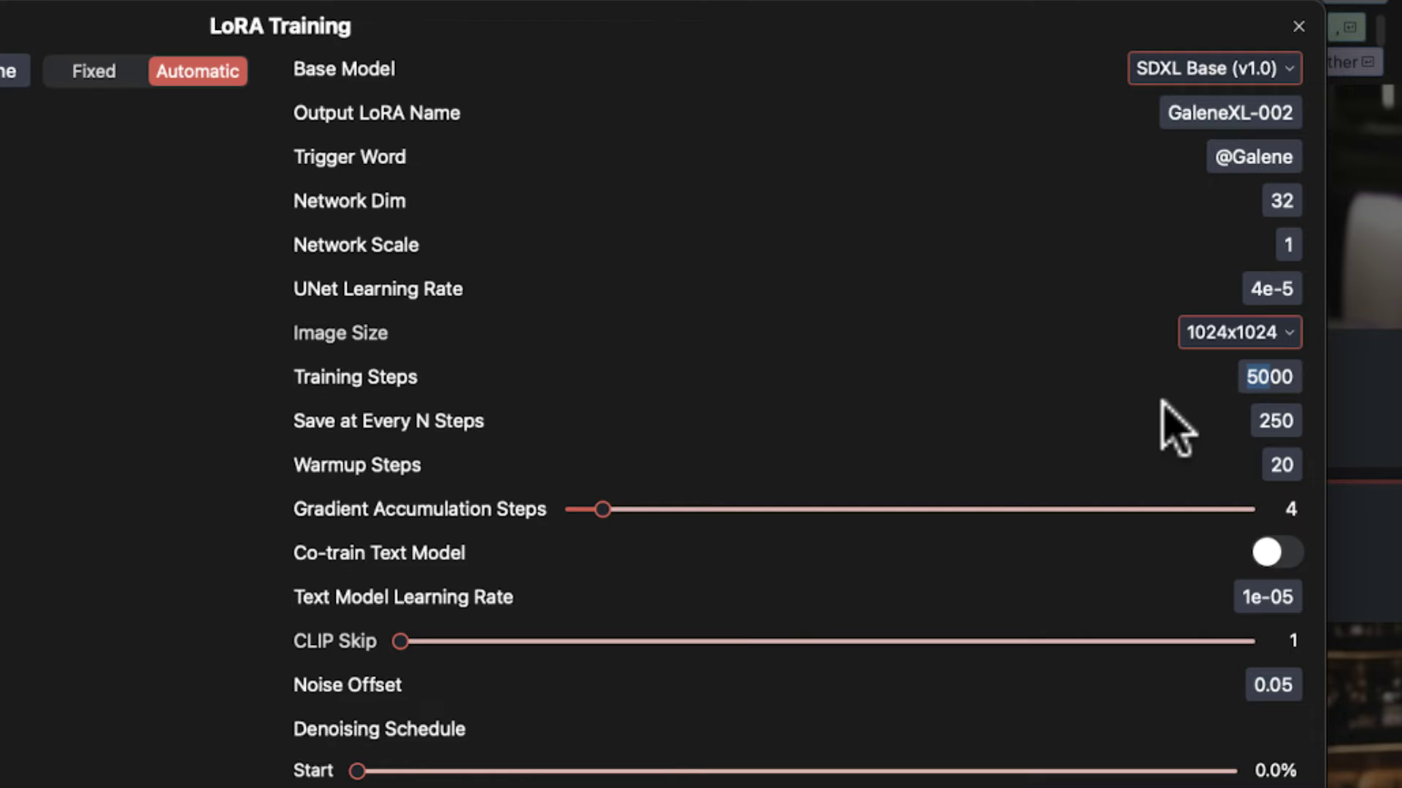
pyautogui.write('2')
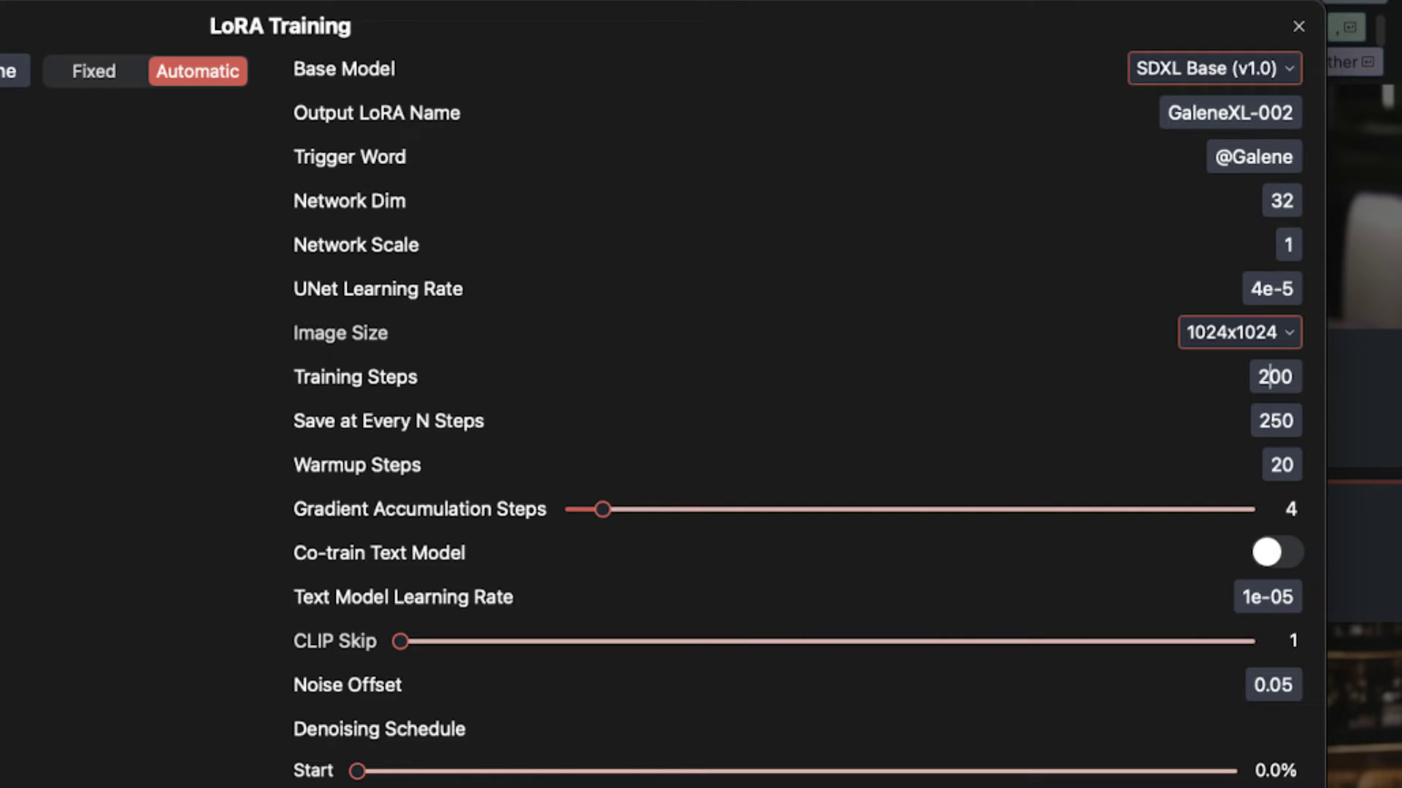
pyautogui.write('0')
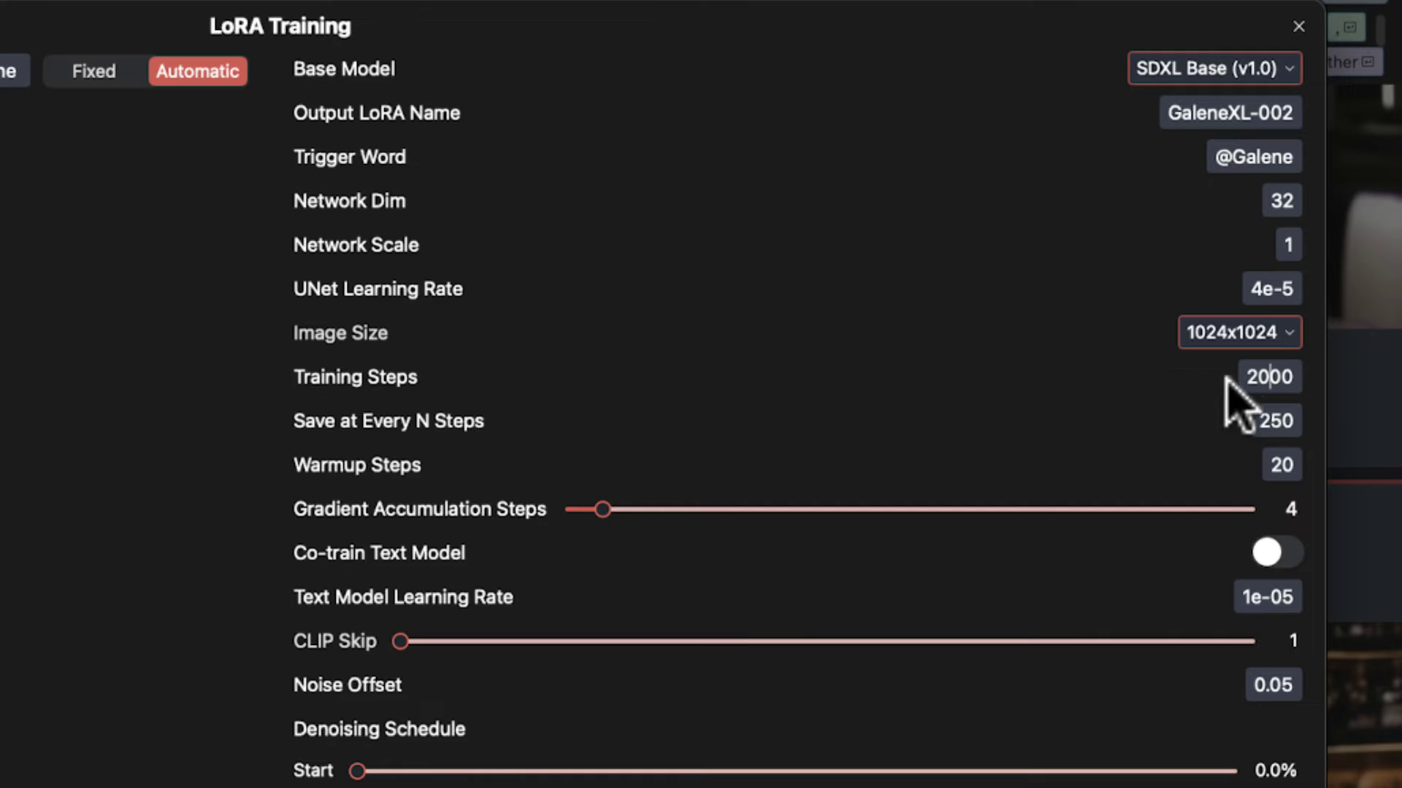
pyautogui.doubleClick(1277, 375)
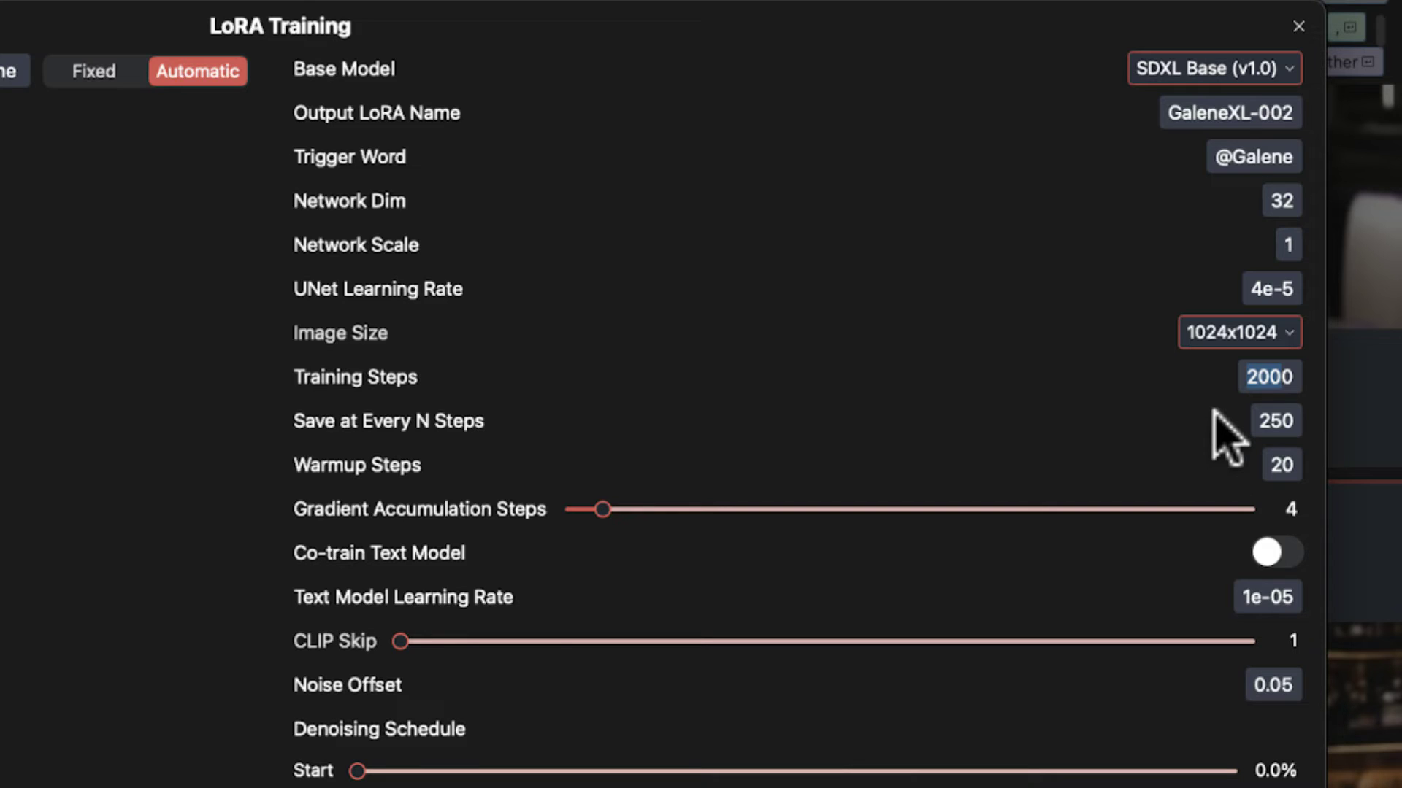
pyautogui.press('Right')
pyautogui.press('BackSpace')
pyautogui.press('BackSpace')
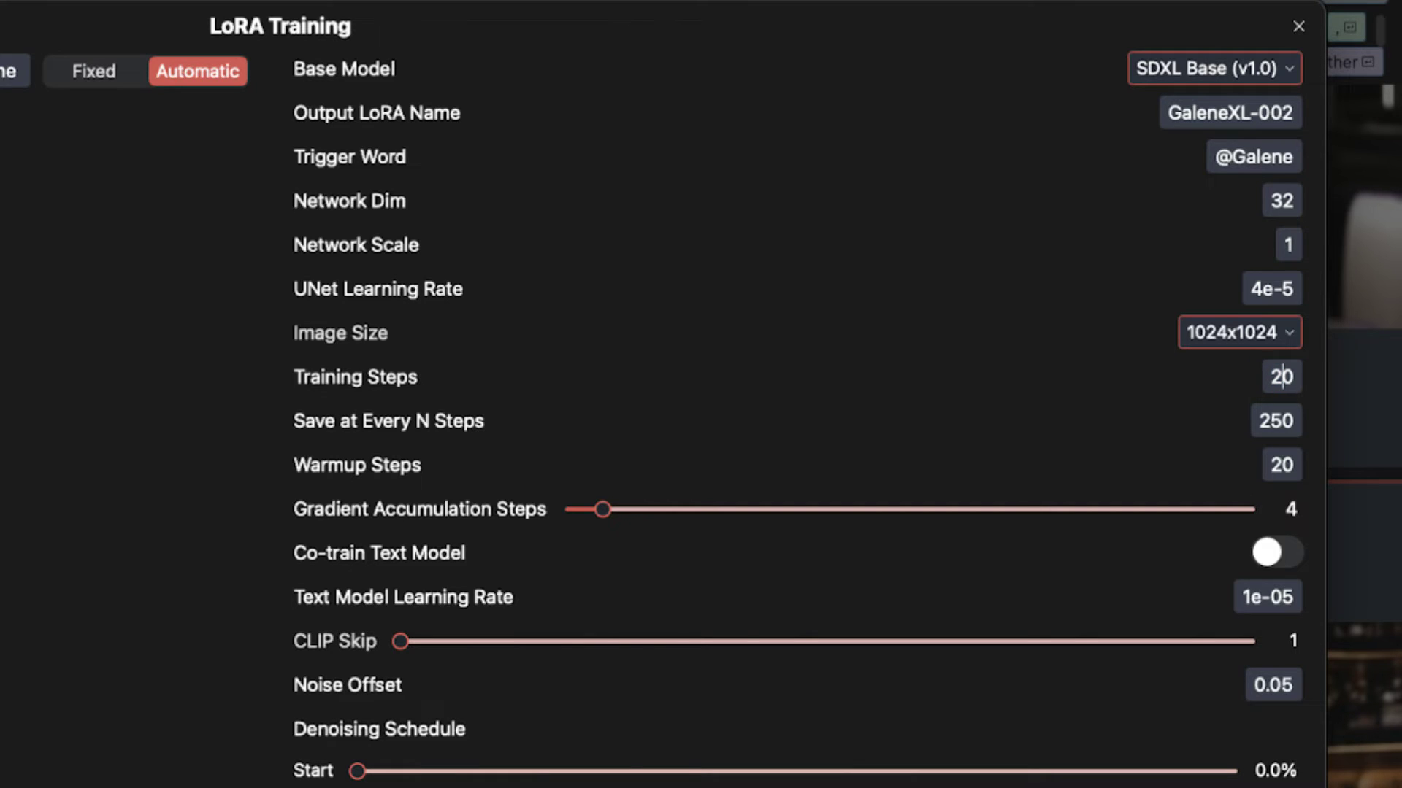
pyautogui.press('BackSpace')
pyautogui.write('10')
pyautogui.press('BackSpace')
pyautogui.press('BackSpace')
pyautogui.write('150')
pyautogui.press('BackSpace')
pyautogui.press('BackSpace')
pyautogui.press('BackSpace')
pyautogui.write('2000')
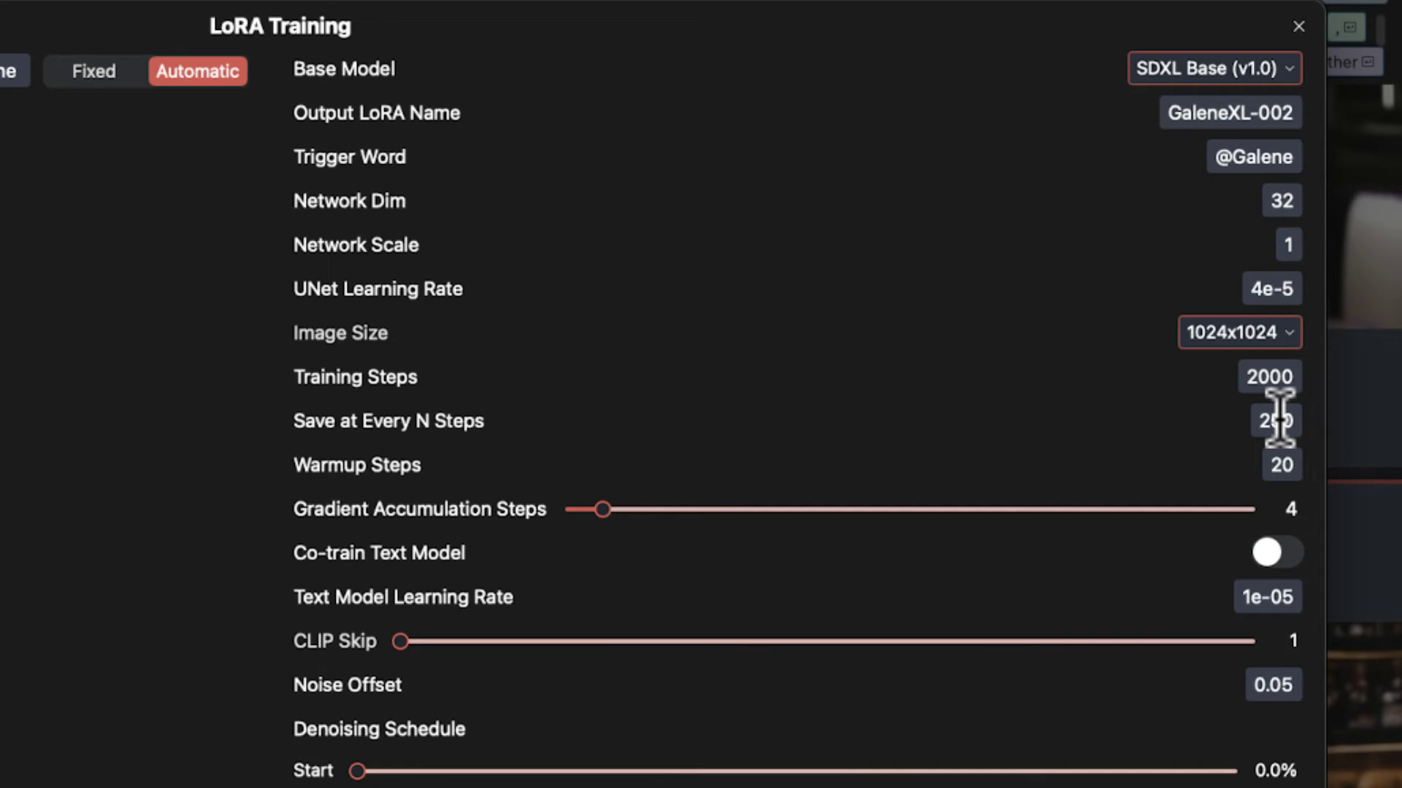
# Step: Change the checkpoint save interval from 250 to 200 steps, select Warmup Steps and toggle text-model co-training
pyautogui.moveTo(1279, 420); pyautogui.dragTo(1242, 422)
pyautogui.write('20')
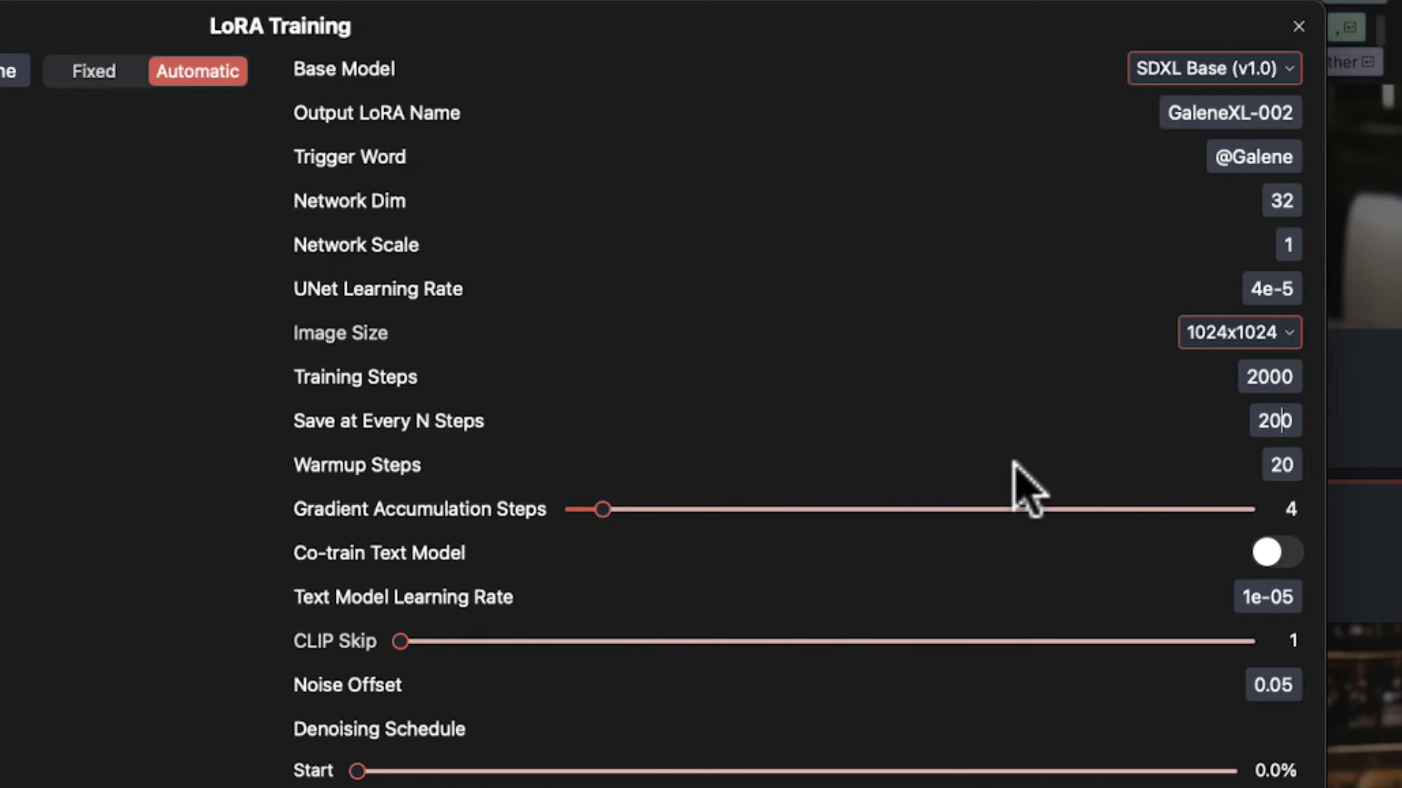
pyautogui.doubleClick(1279, 464)
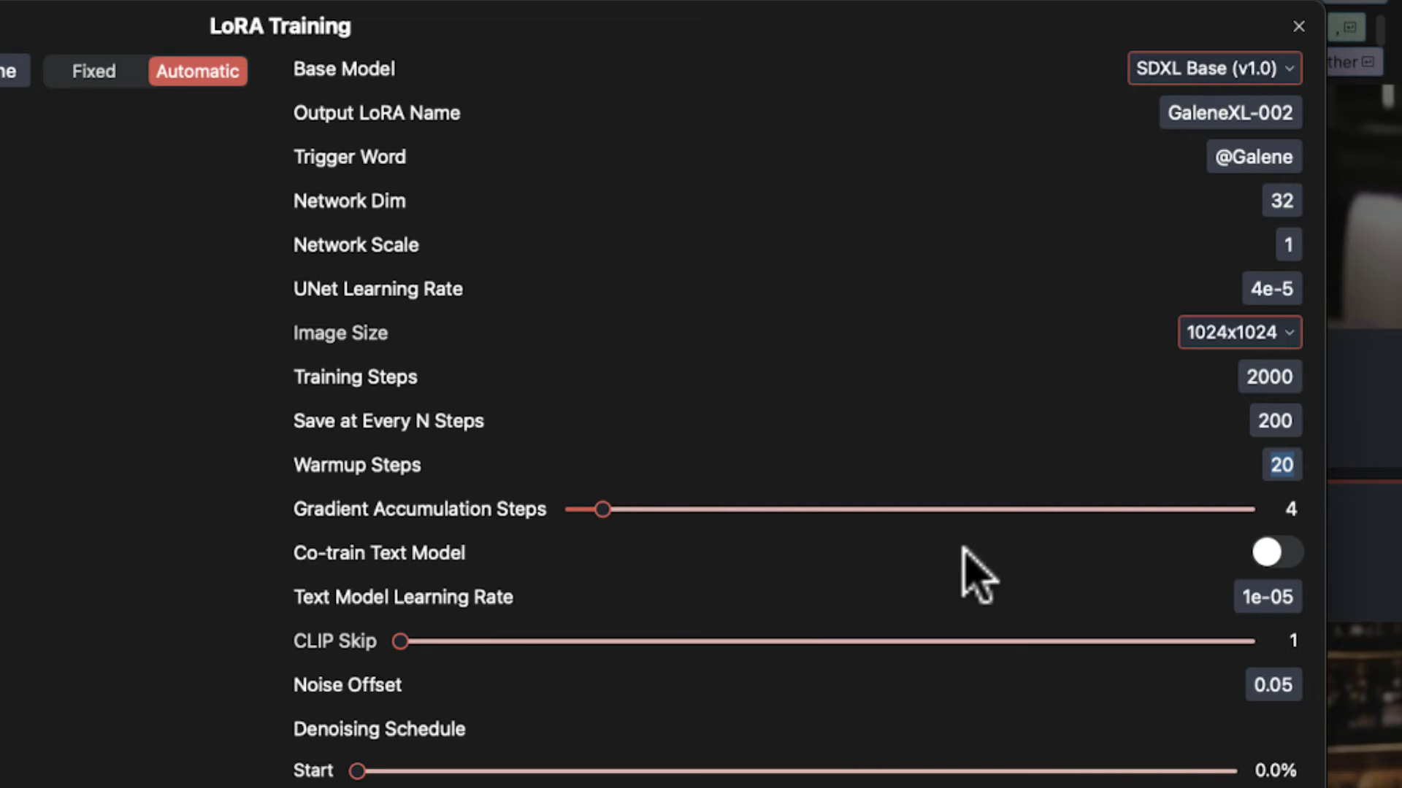
pyautogui.click(1266, 552)
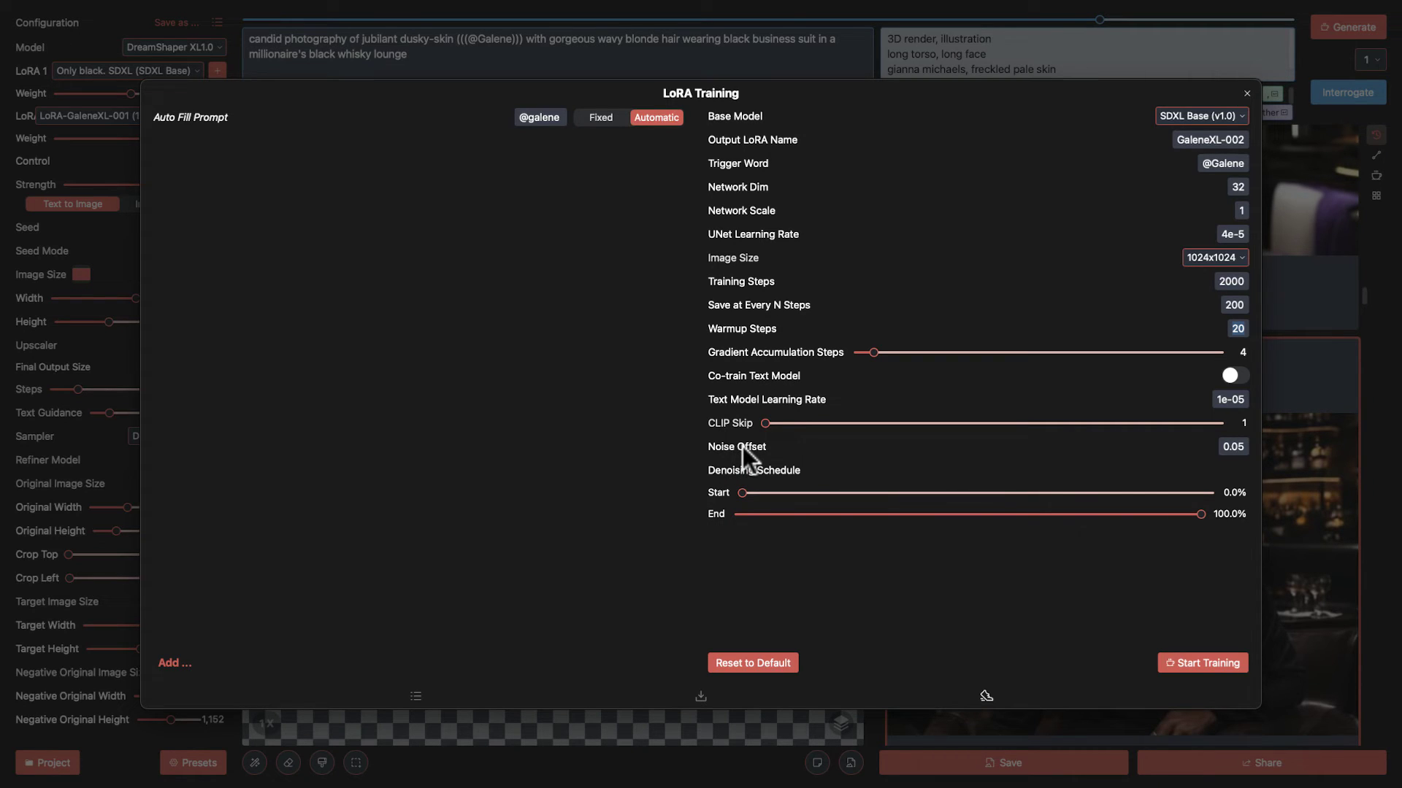
# Step: Keep Auto Fill Prompt on Automatic and import the Galene3 folder's 28 training images
pyautogui.moveTo(742, 446)
pyautogui.click(602, 118)
pyautogui.click(657, 118)
pyautogui.click(174, 663)
pyautogui.click(191, 705)
pyautogui.click(764, 253)
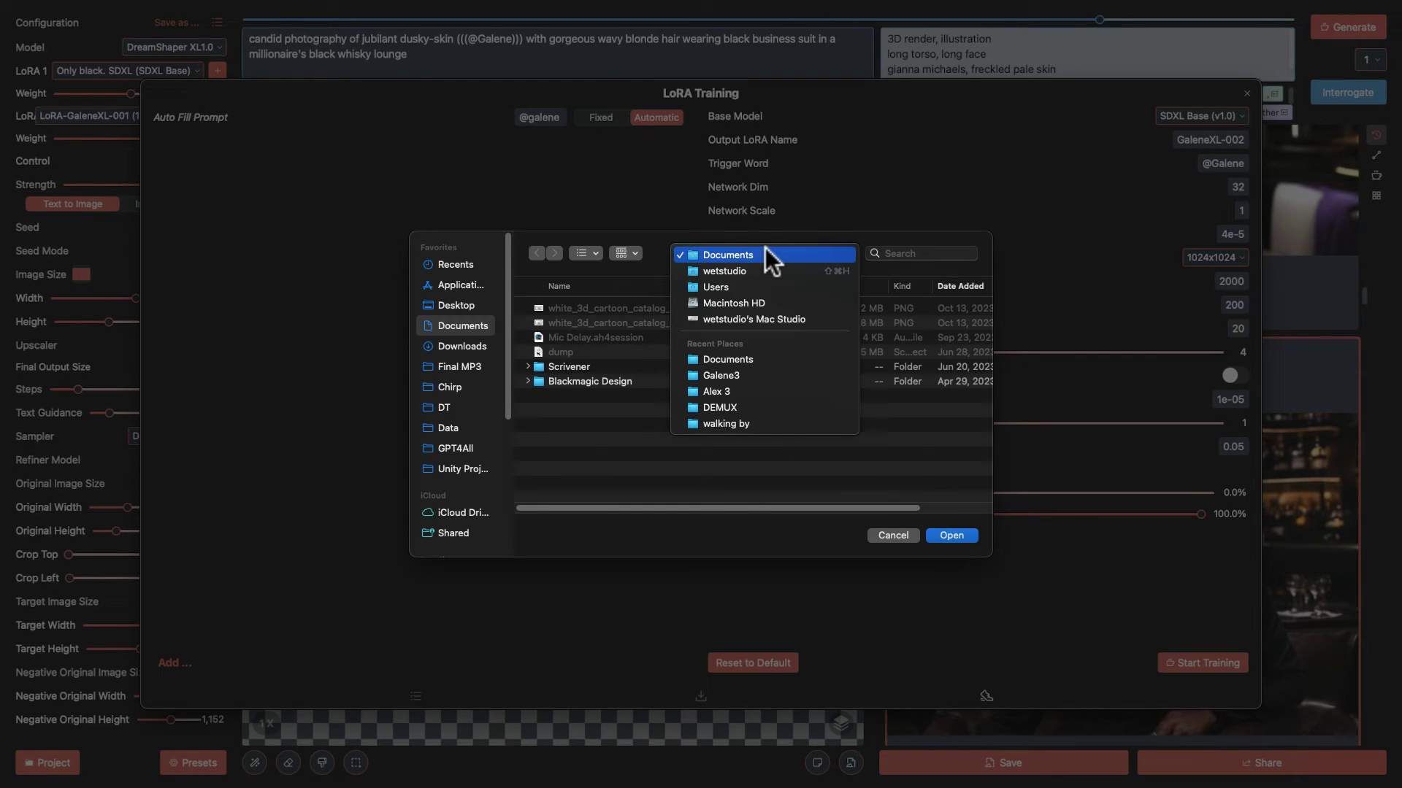
pyautogui.click(726, 371)
pyautogui.click(949, 537)
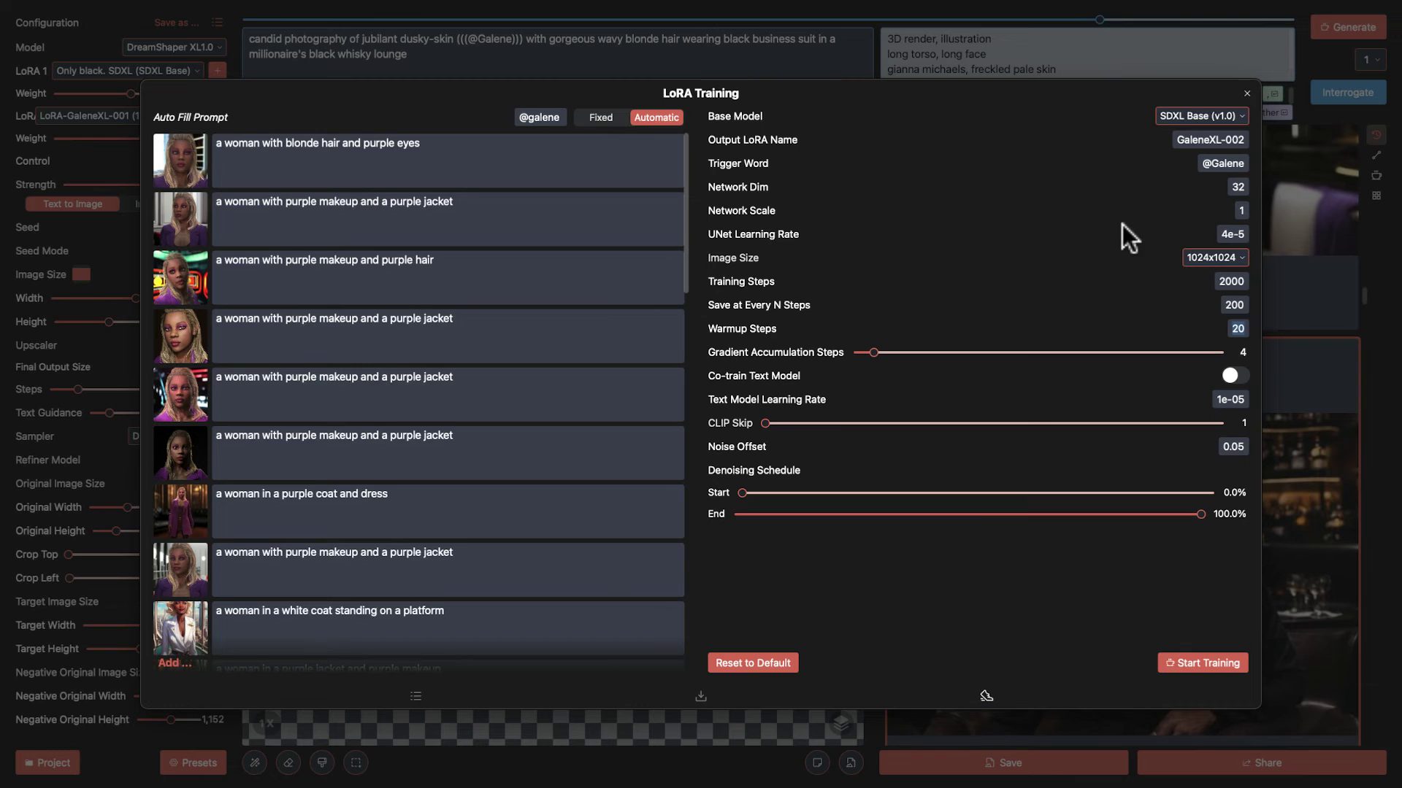
pyautogui.click(1242, 162)
pyautogui.click(739, 200)
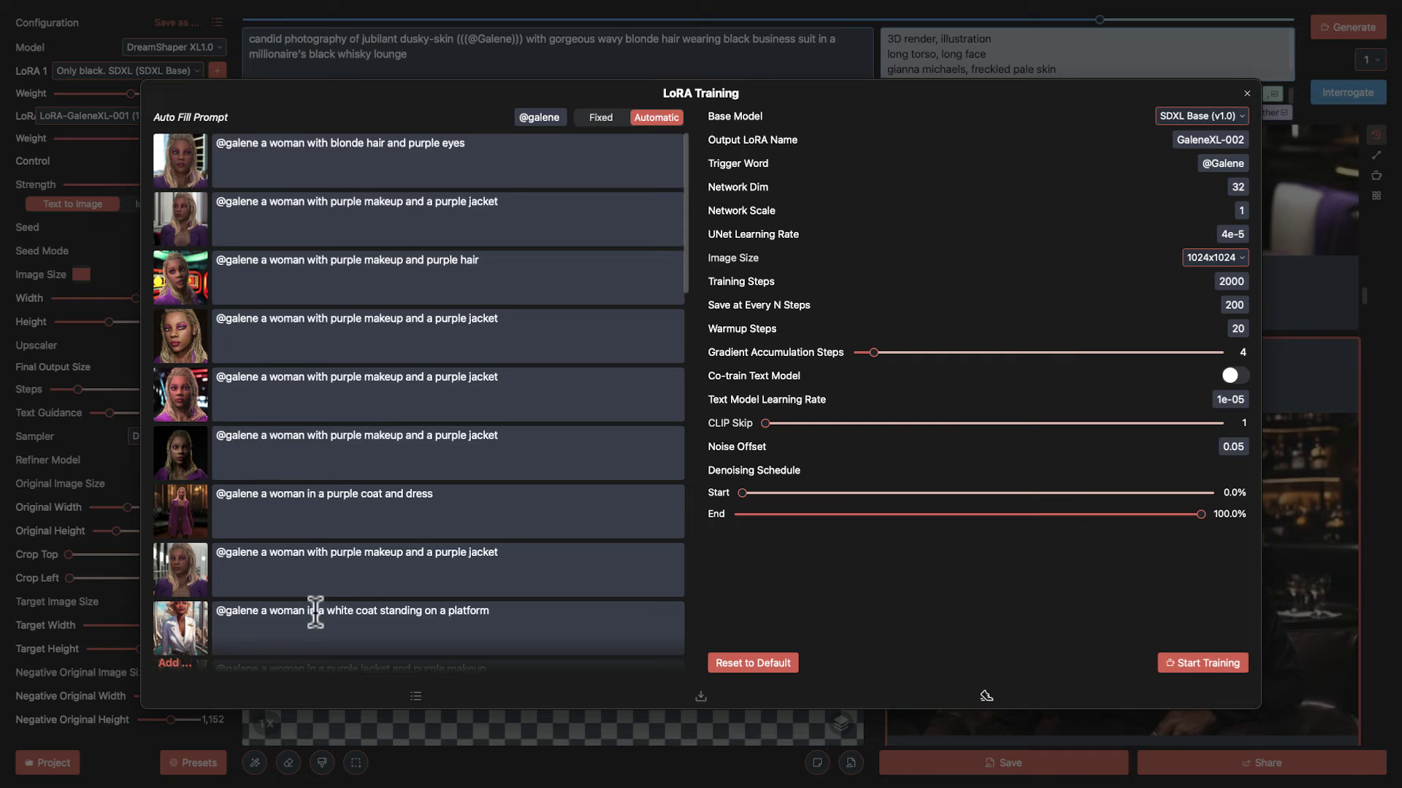
pyautogui.scroll(-20, 475, 562)
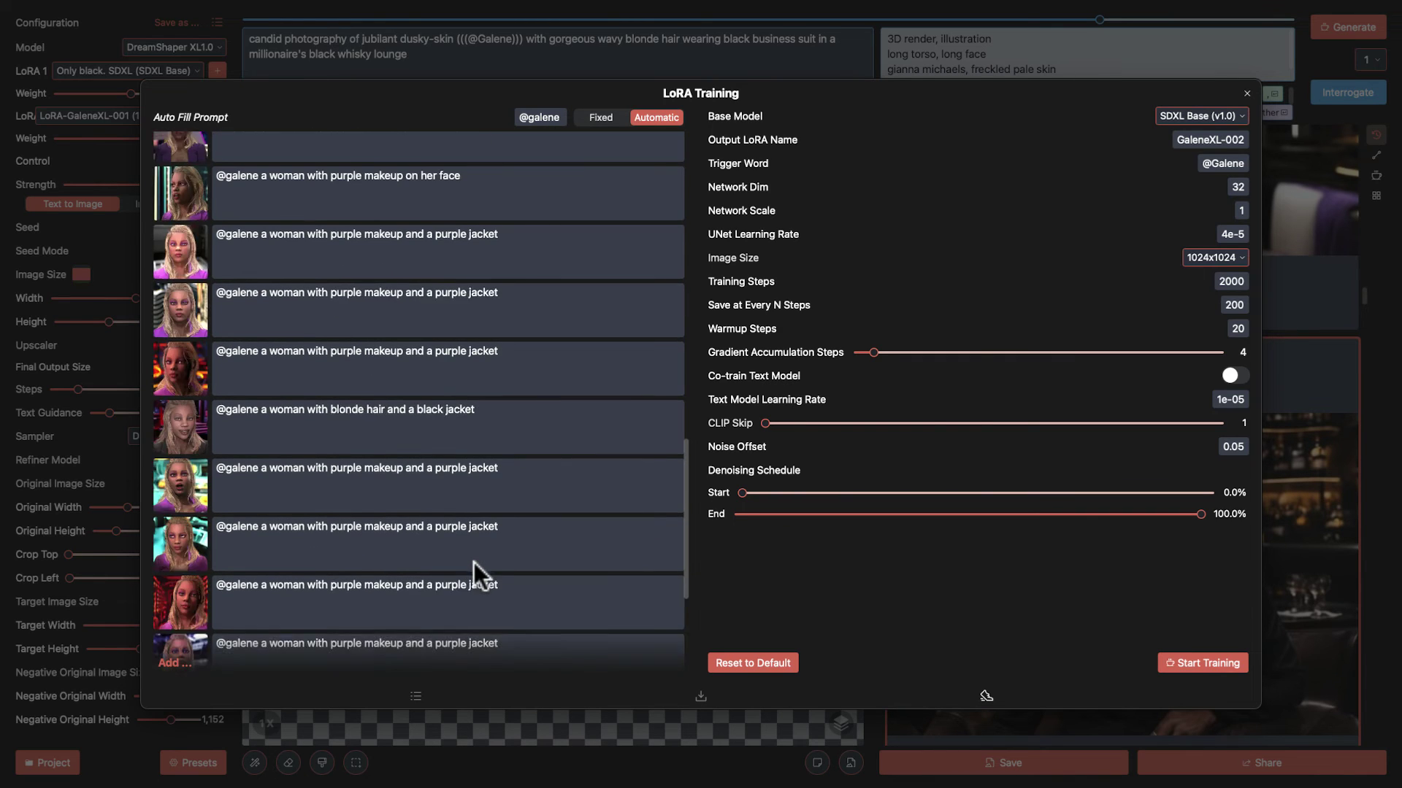
# Step: Delete the image of the woman in a white coat on a platform
pyautogui.scroll(20, 475, 564)
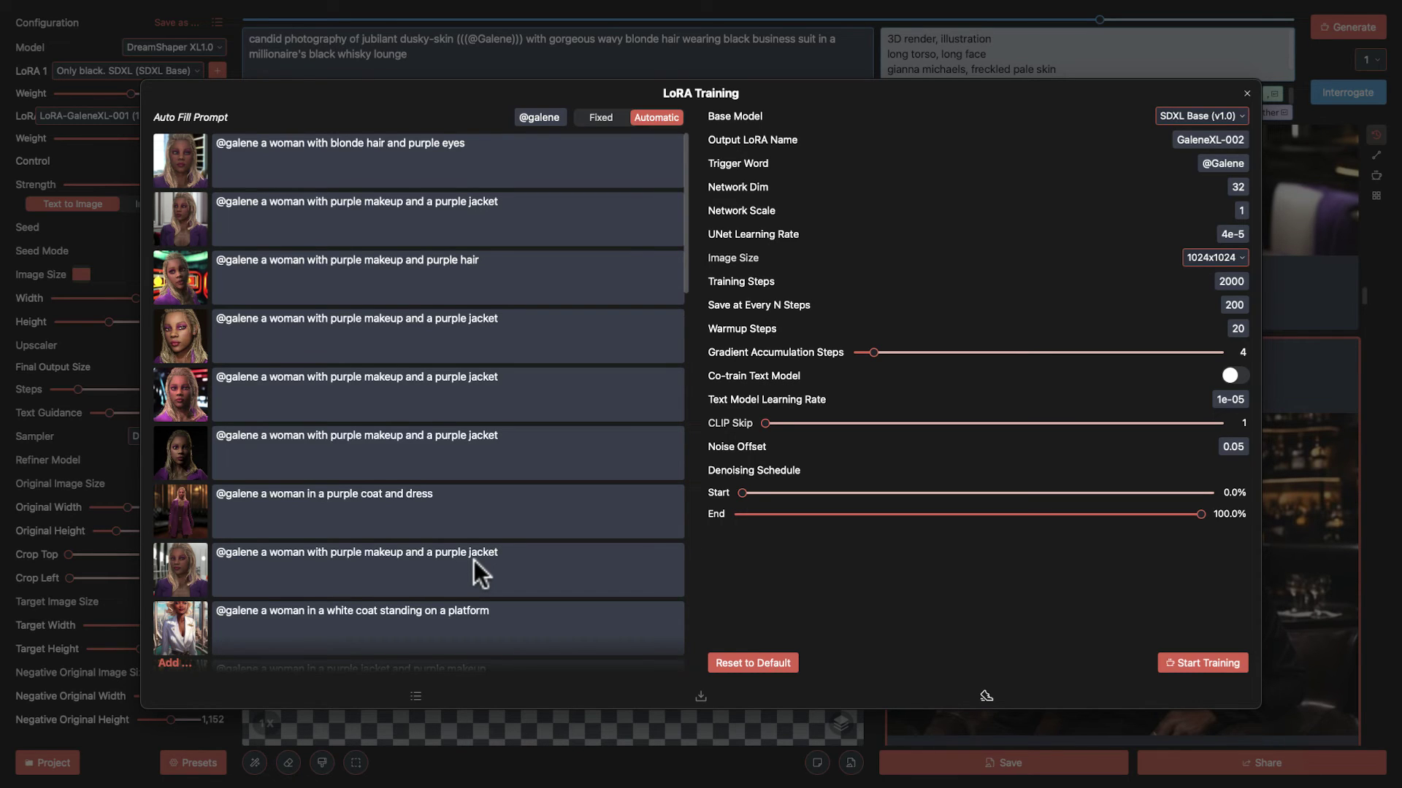
pyautogui.rightClick(179, 619)
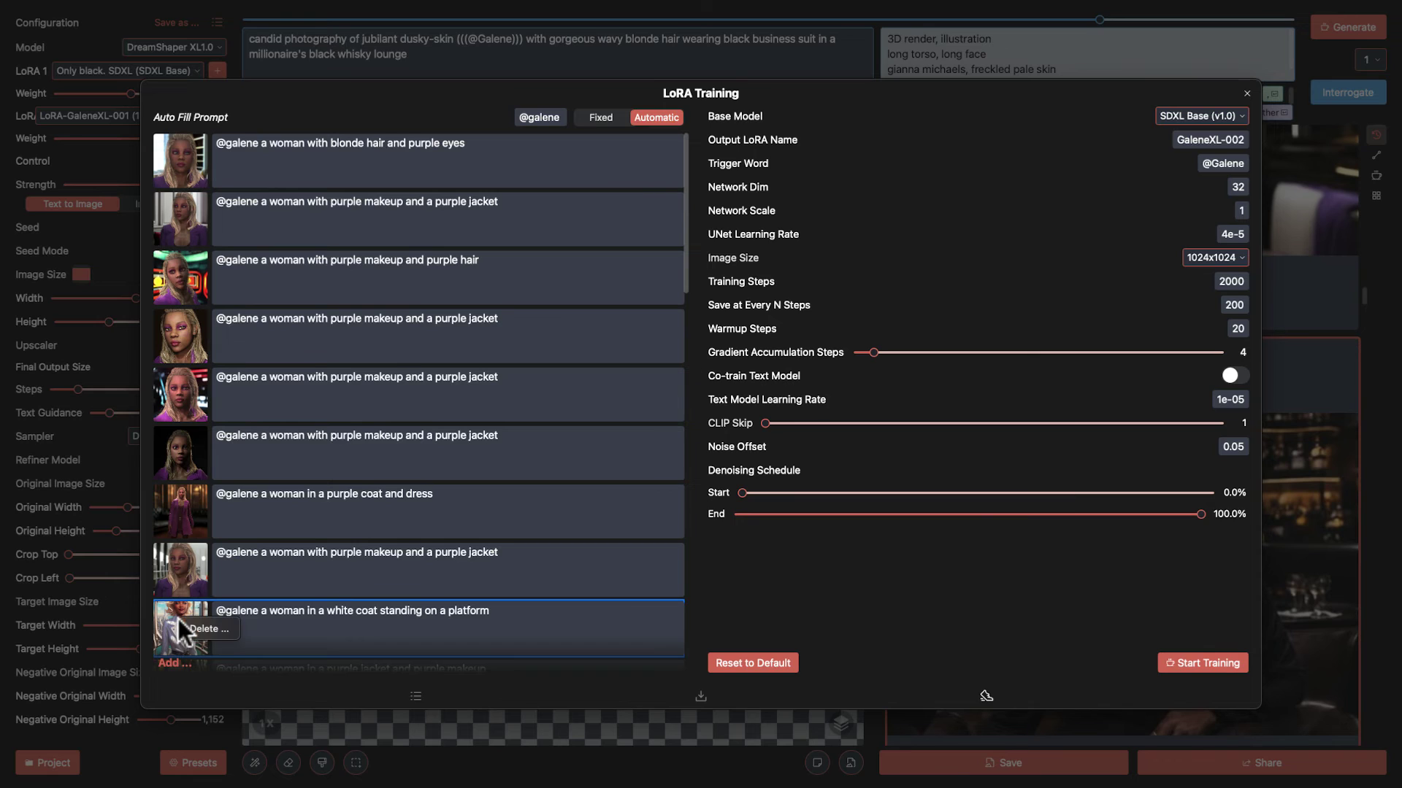
pyautogui.click(211, 629)
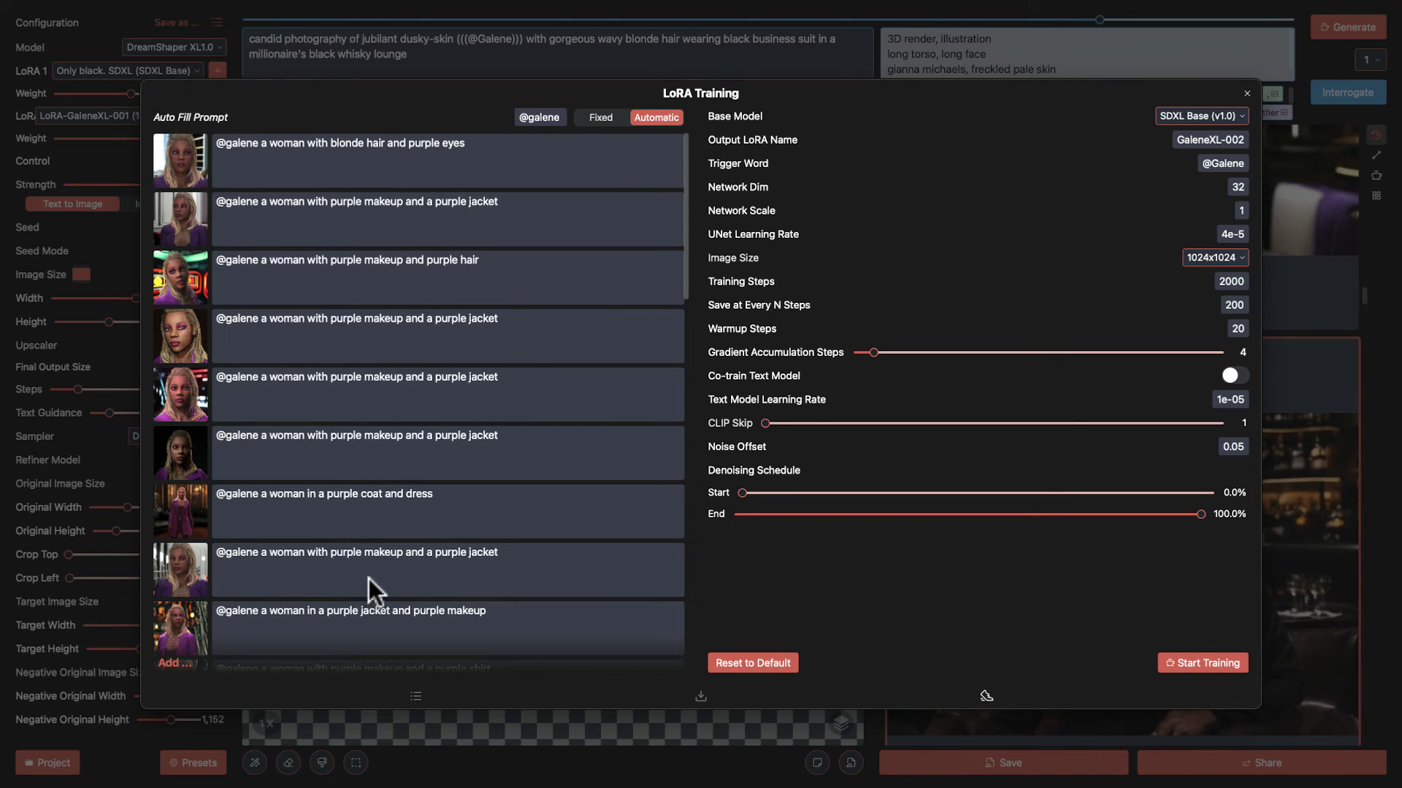
pyautogui.scroll(-3, 454, 544)
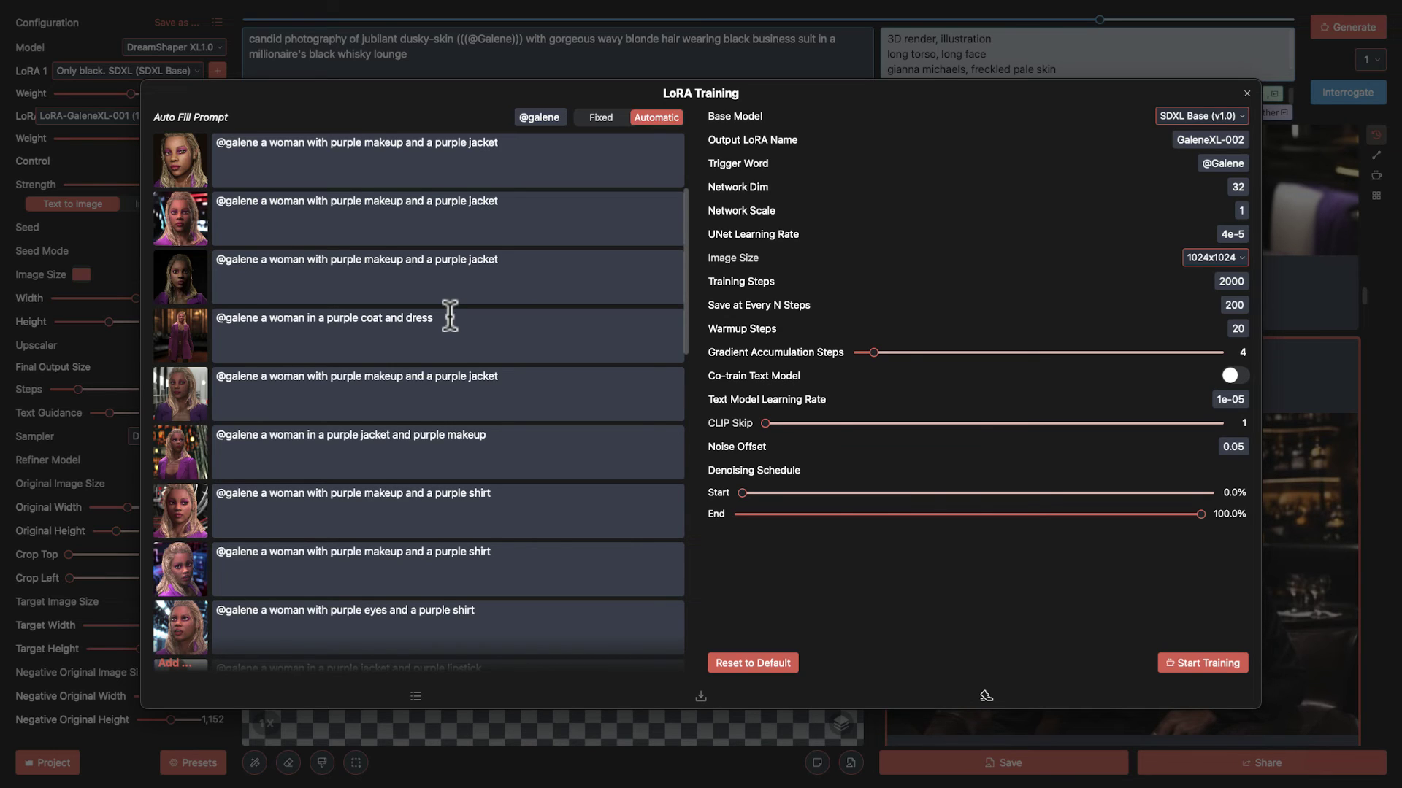
pyautogui.scroll(3, 449, 315)
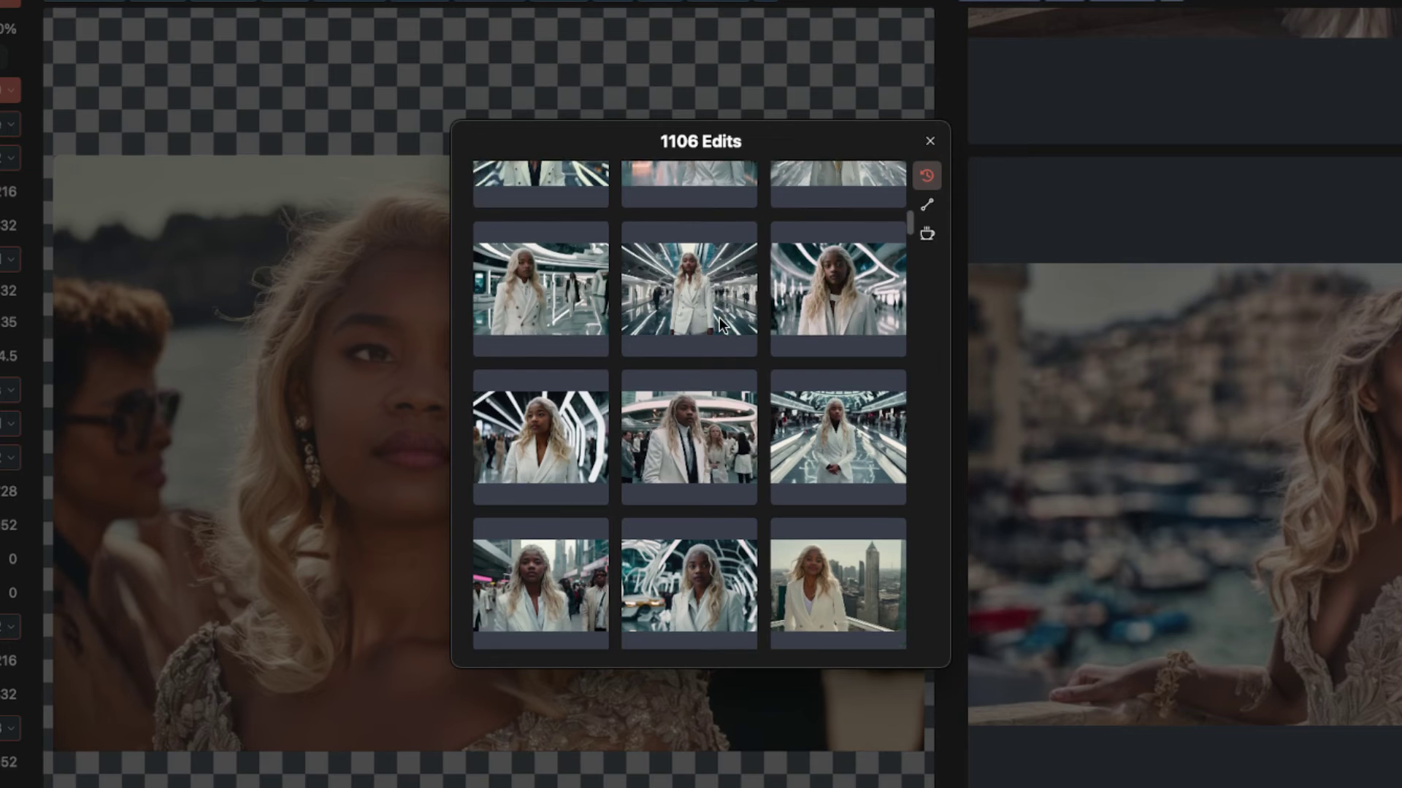
# Step: Scroll through the 1106-edit history grid of white-suit city-skyline portraits
pyautogui.scroll(-5, 719, 317)
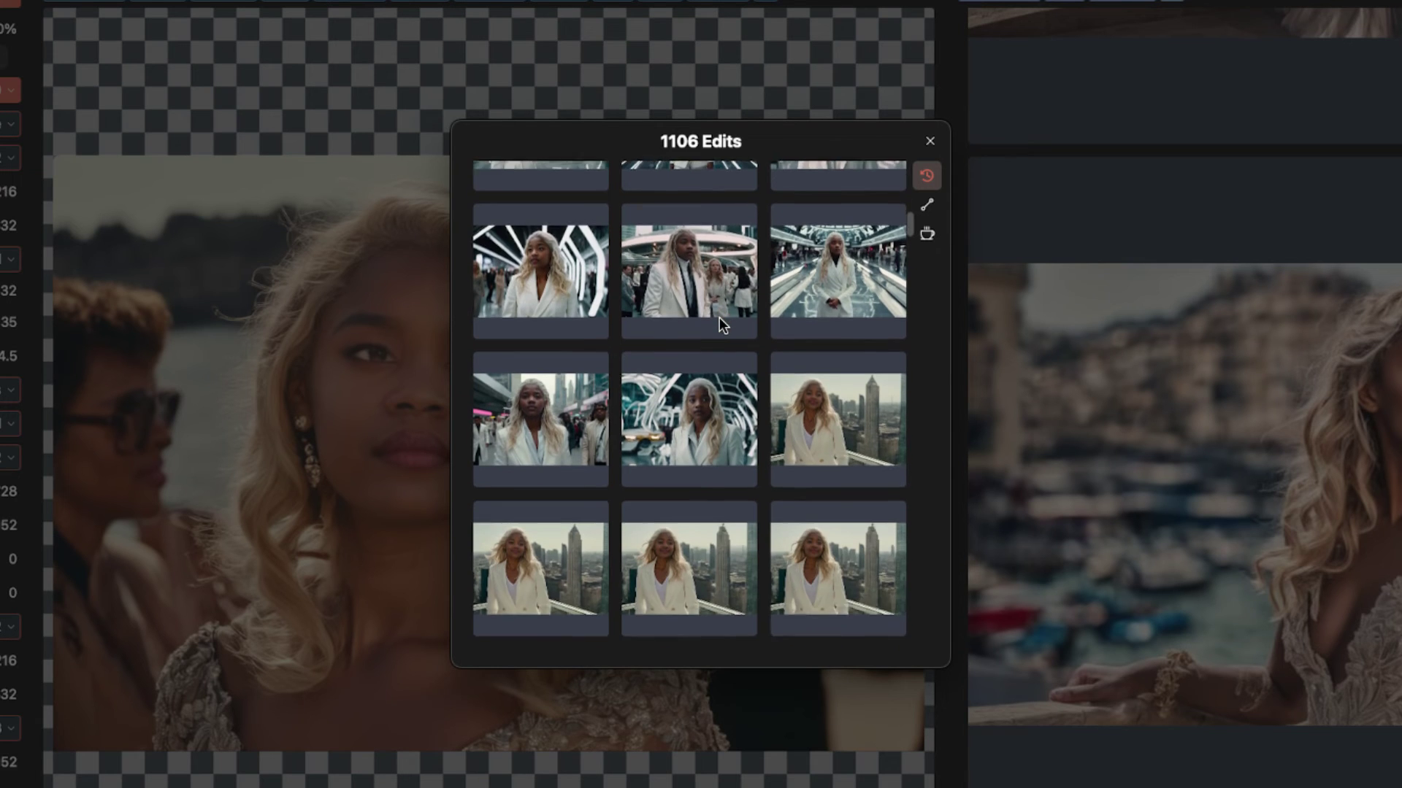
pyautogui.scroll(-2, 719, 317)
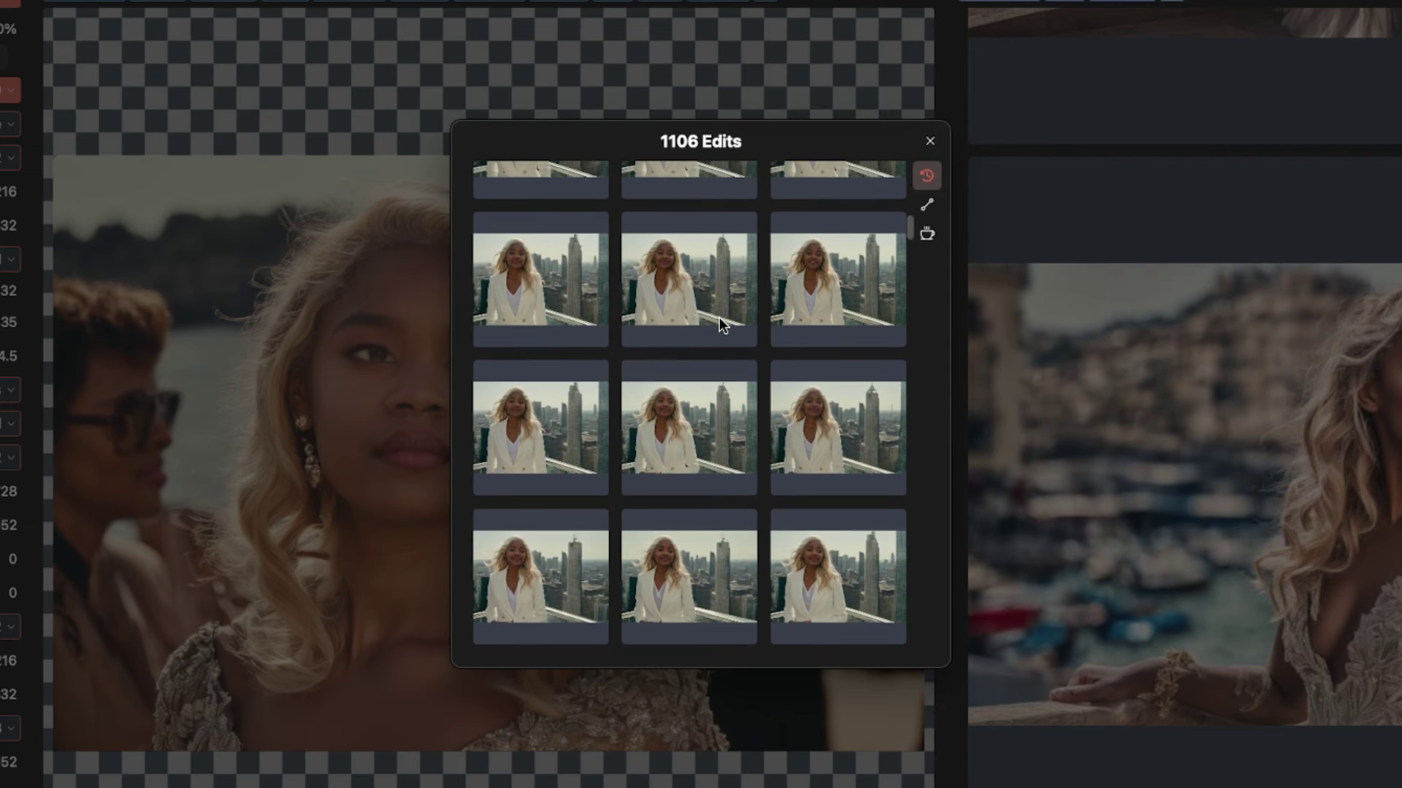
pyautogui.scroll(-5, 719, 317)
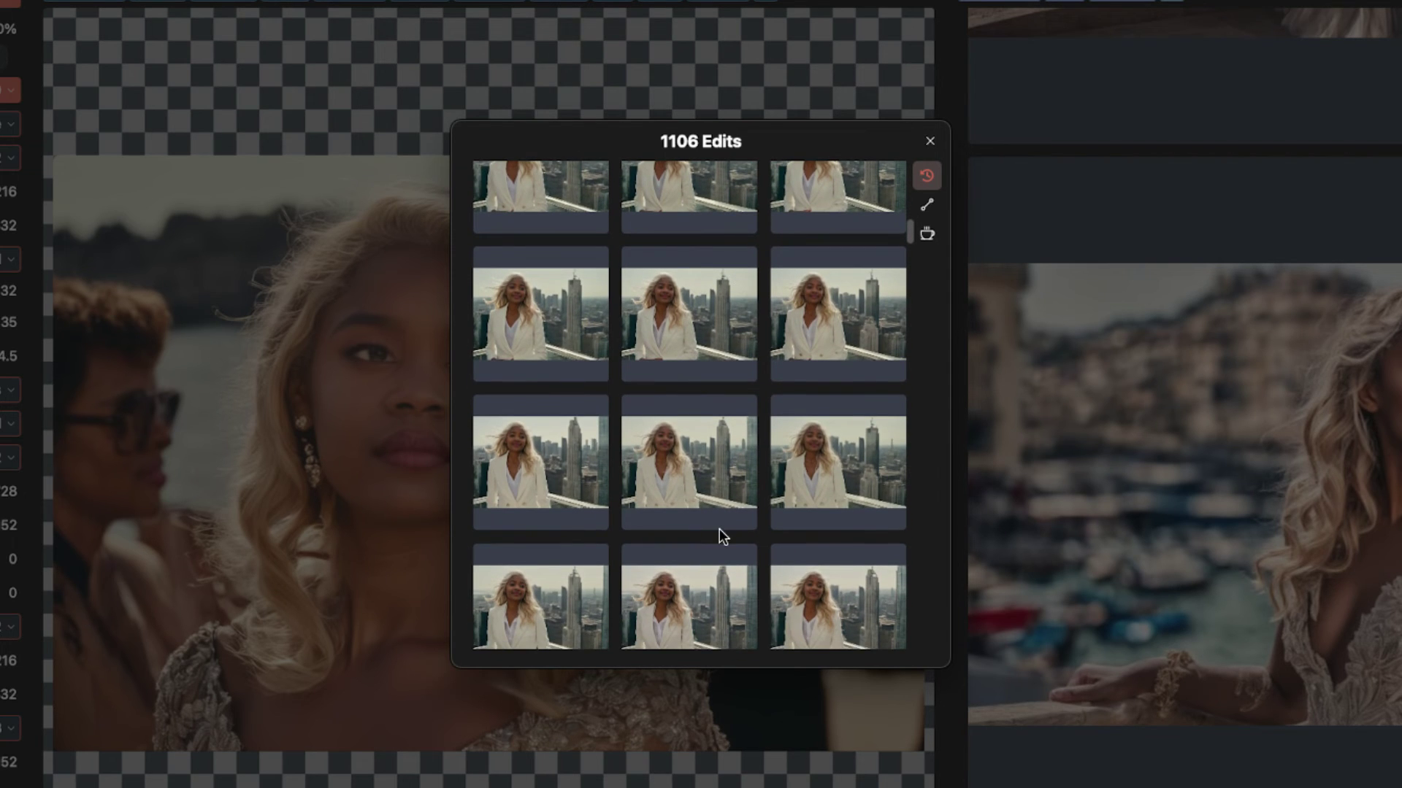
pyautogui.scroll(-5, 719, 528)
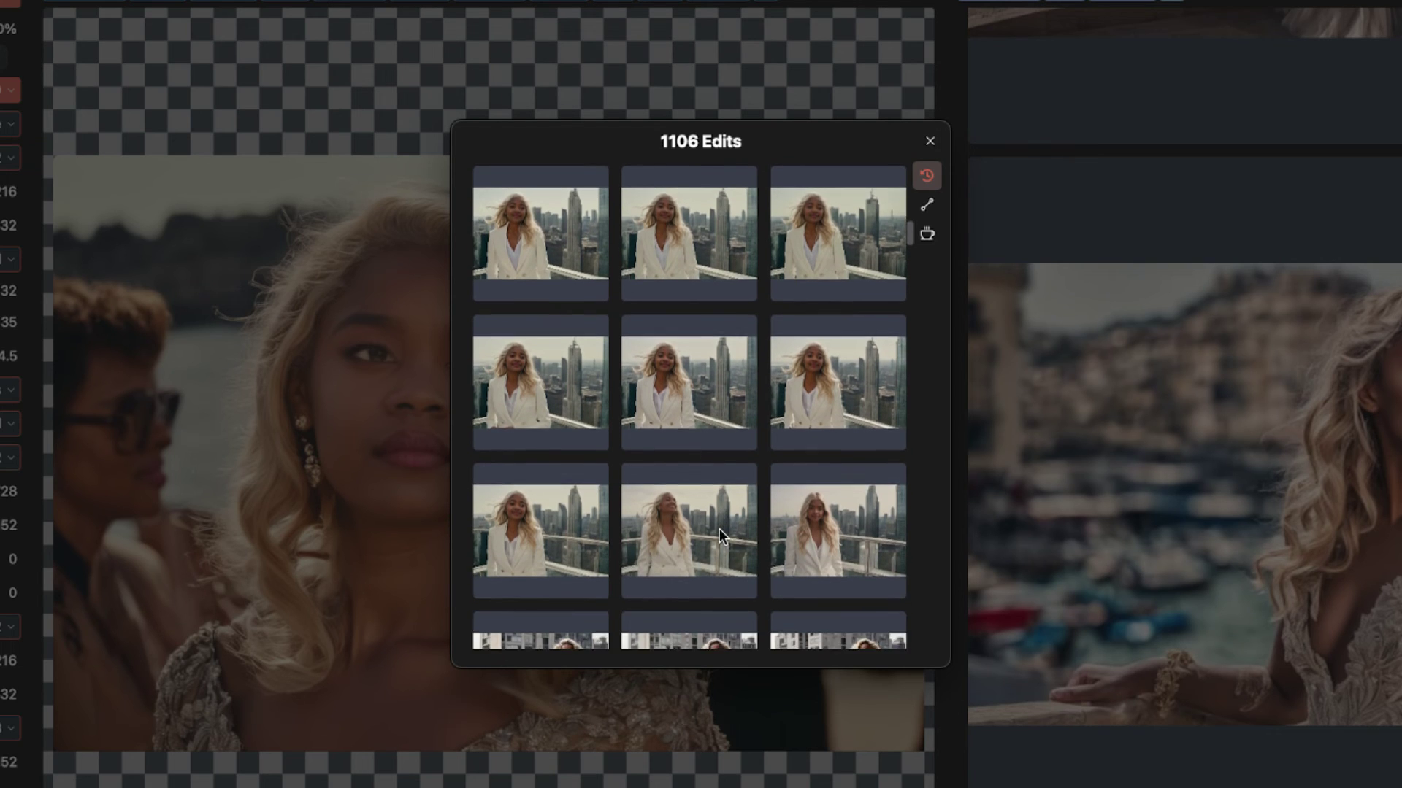
pyautogui.scroll(-5, 720, 530)
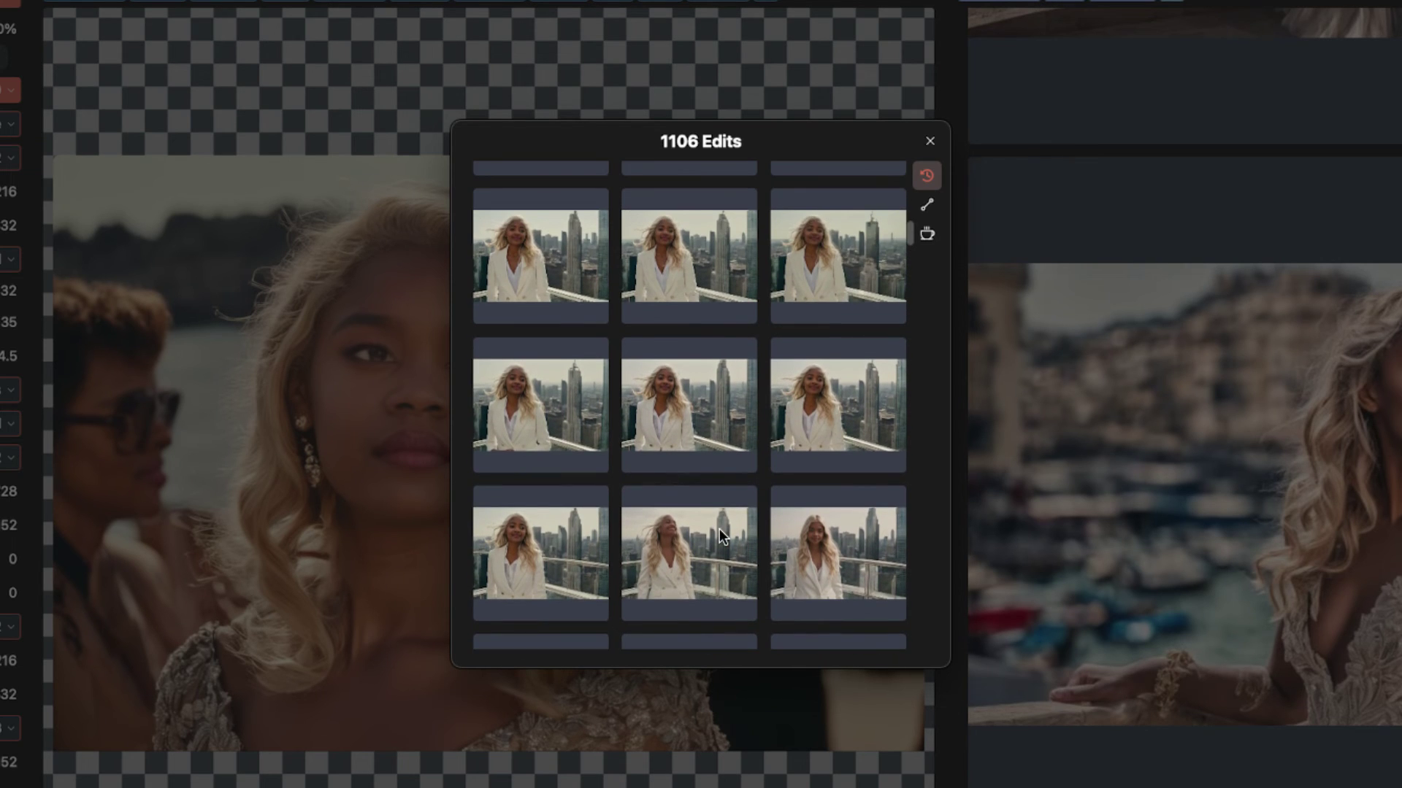
pyautogui.scroll(-5, 720, 530)
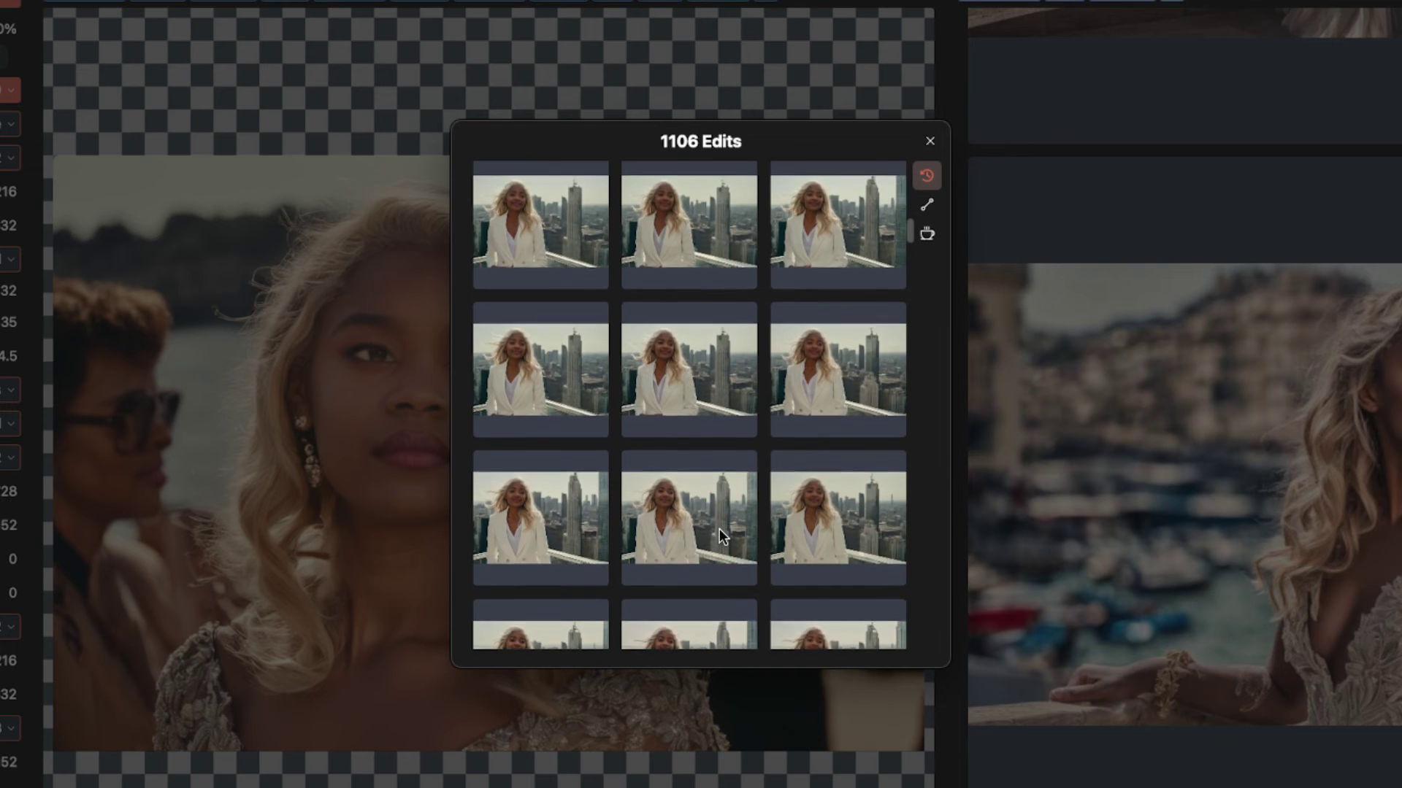
pyautogui.scroll(-5, 720, 536)
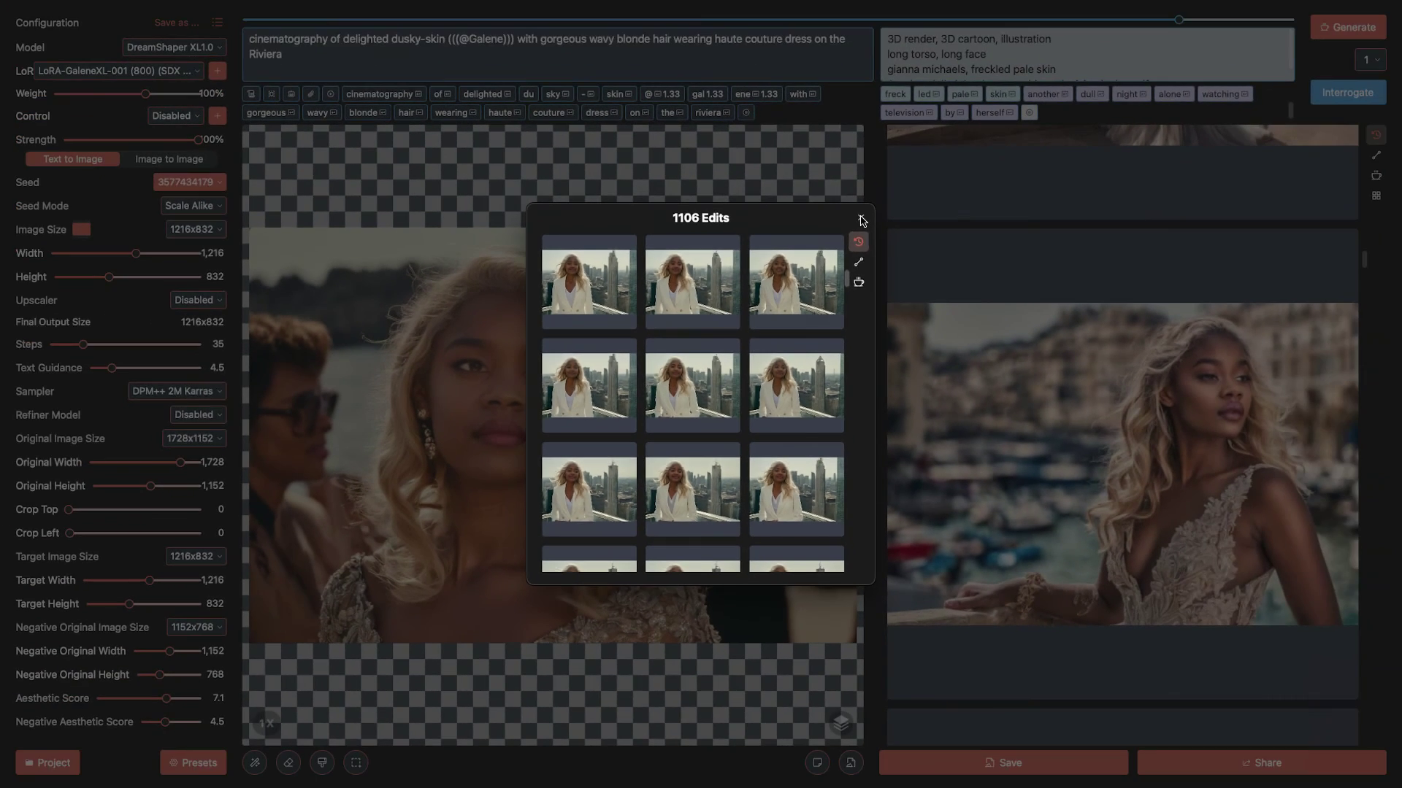
# Step: Close the history grid and load three Riviera images onto the canvas
pyautogui.click(931, 141)
pyautogui.scroll(-10, 1070, 431)
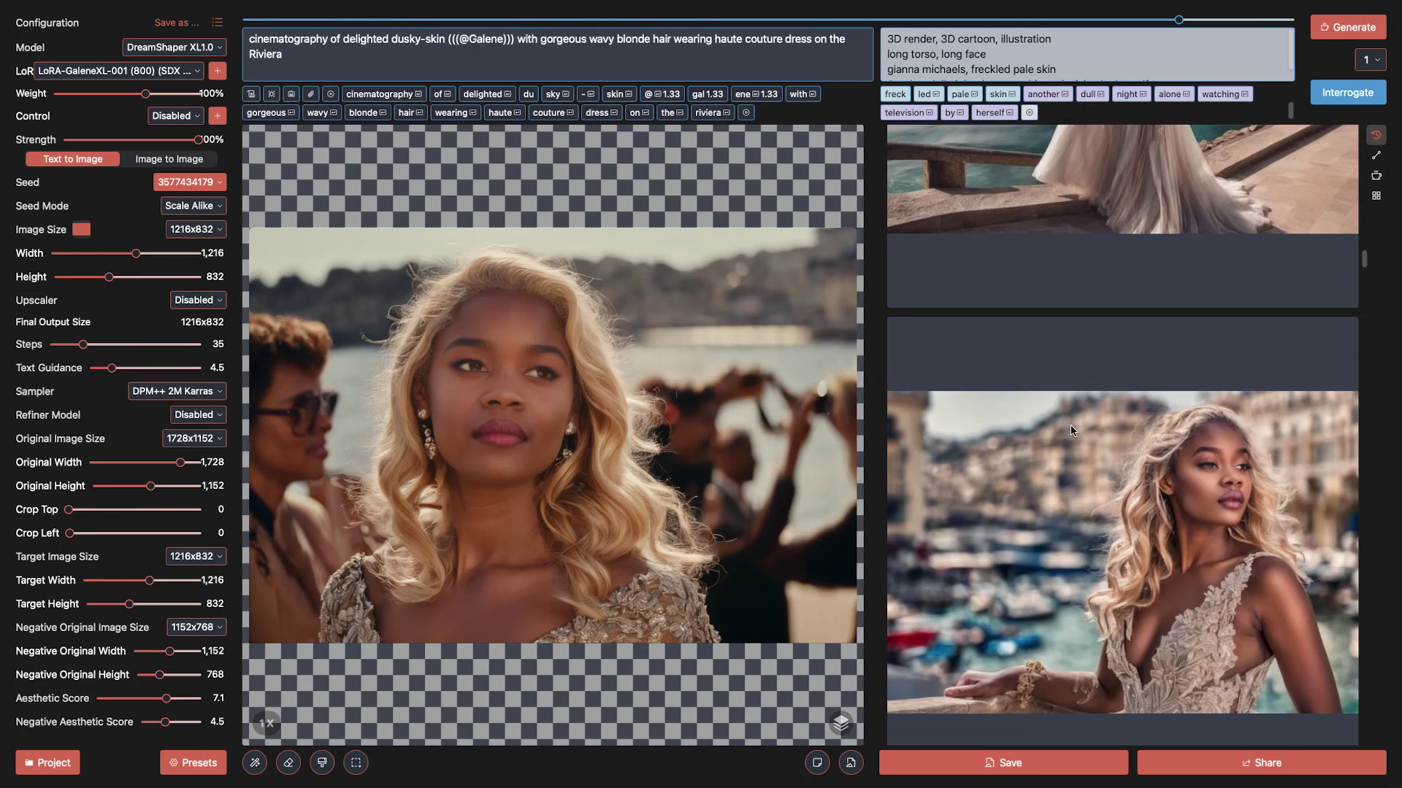
pyautogui.scroll(-5, 1070, 425)
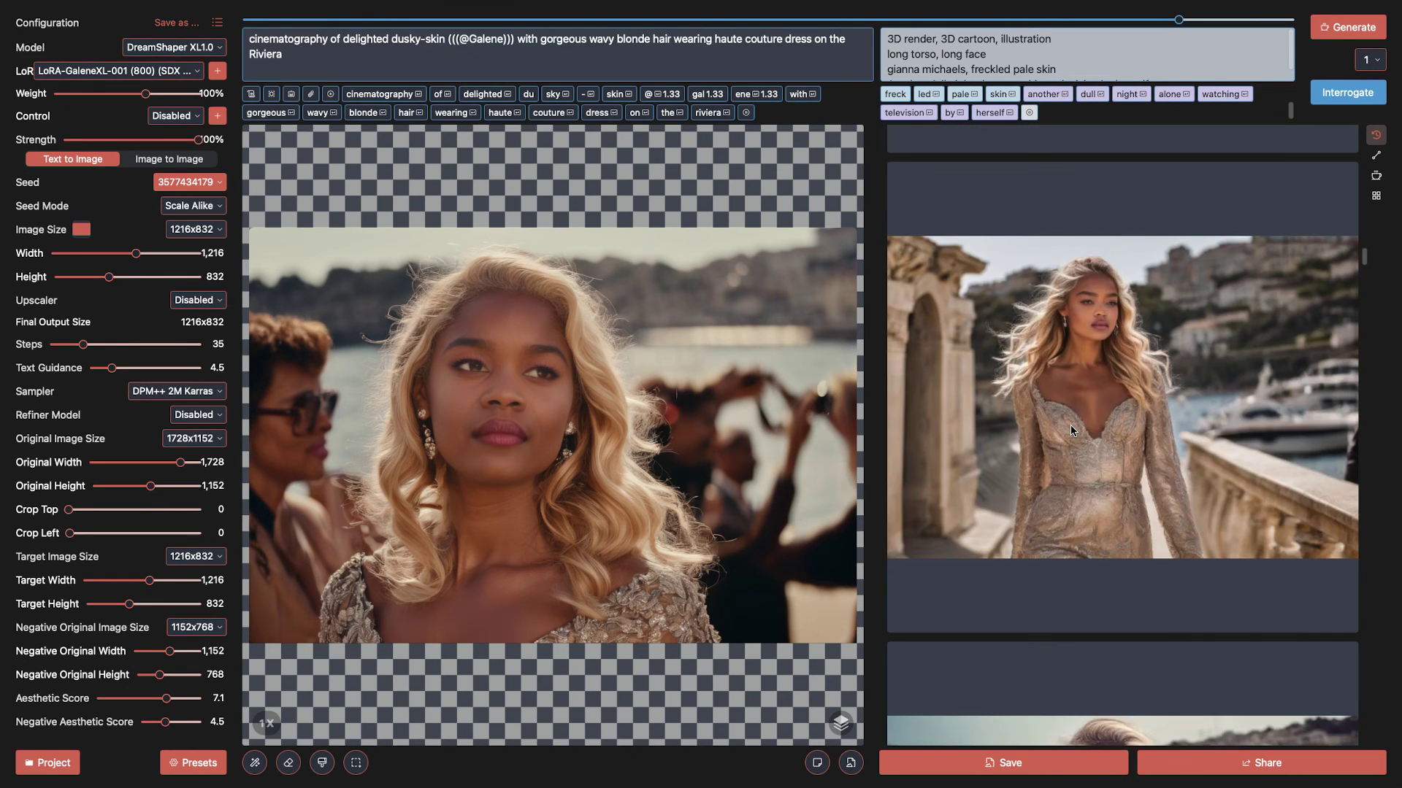
pyautogui.click(1076, 444)
pyautogui.scroll(-5, 1095, 501)
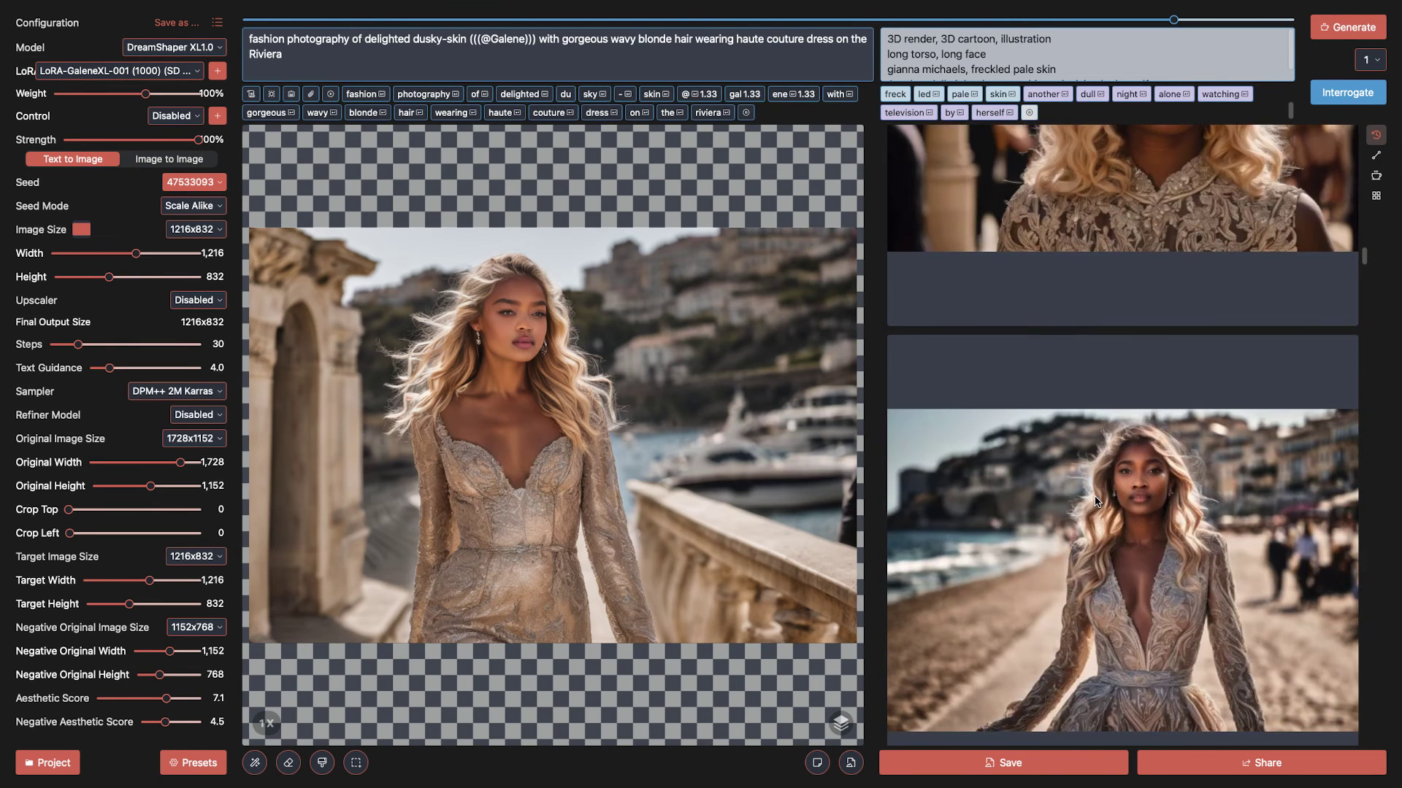
pyautogui.scroll(-5, 1095, 501)
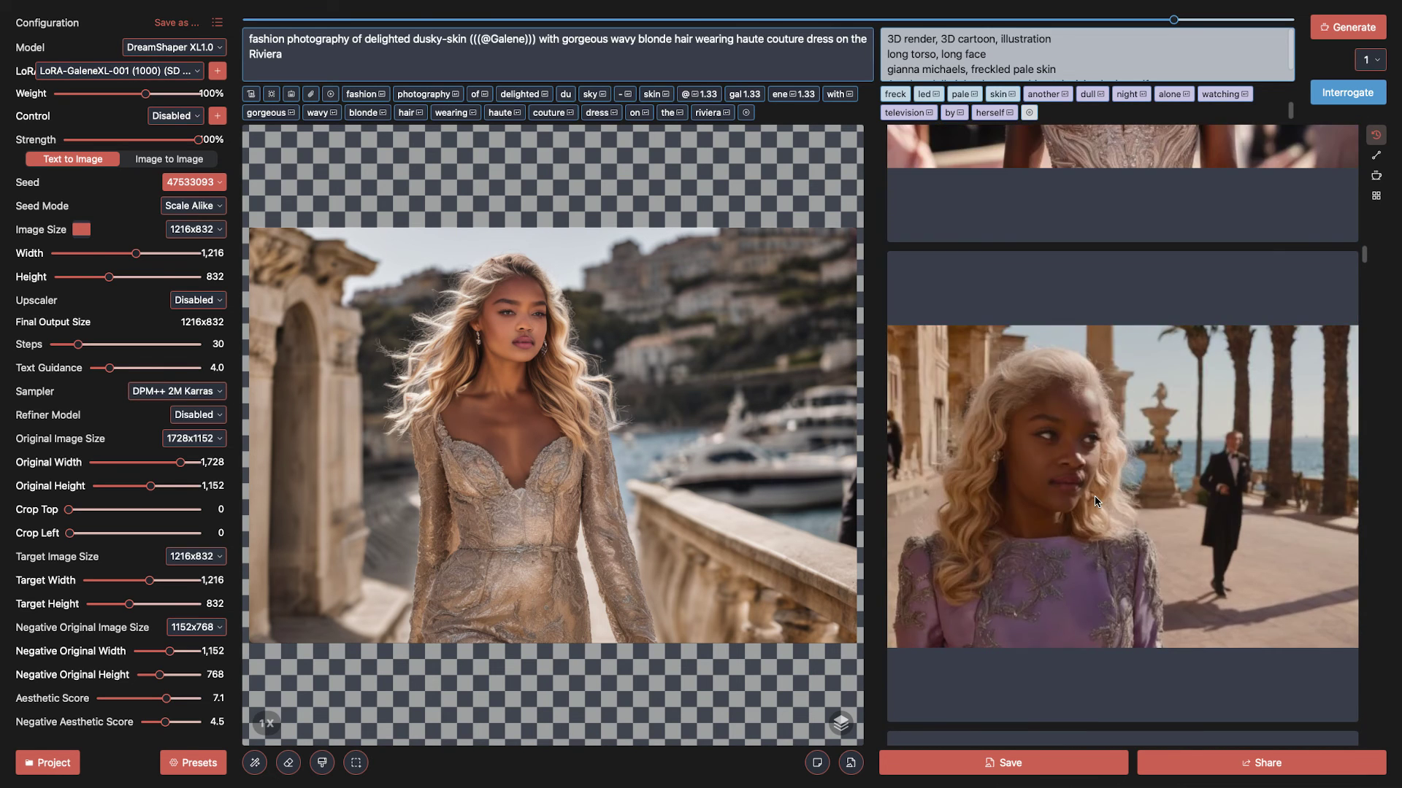
pyautogui.click(1093, 511)
pyautogui.scroll(-5, 1096, 546)
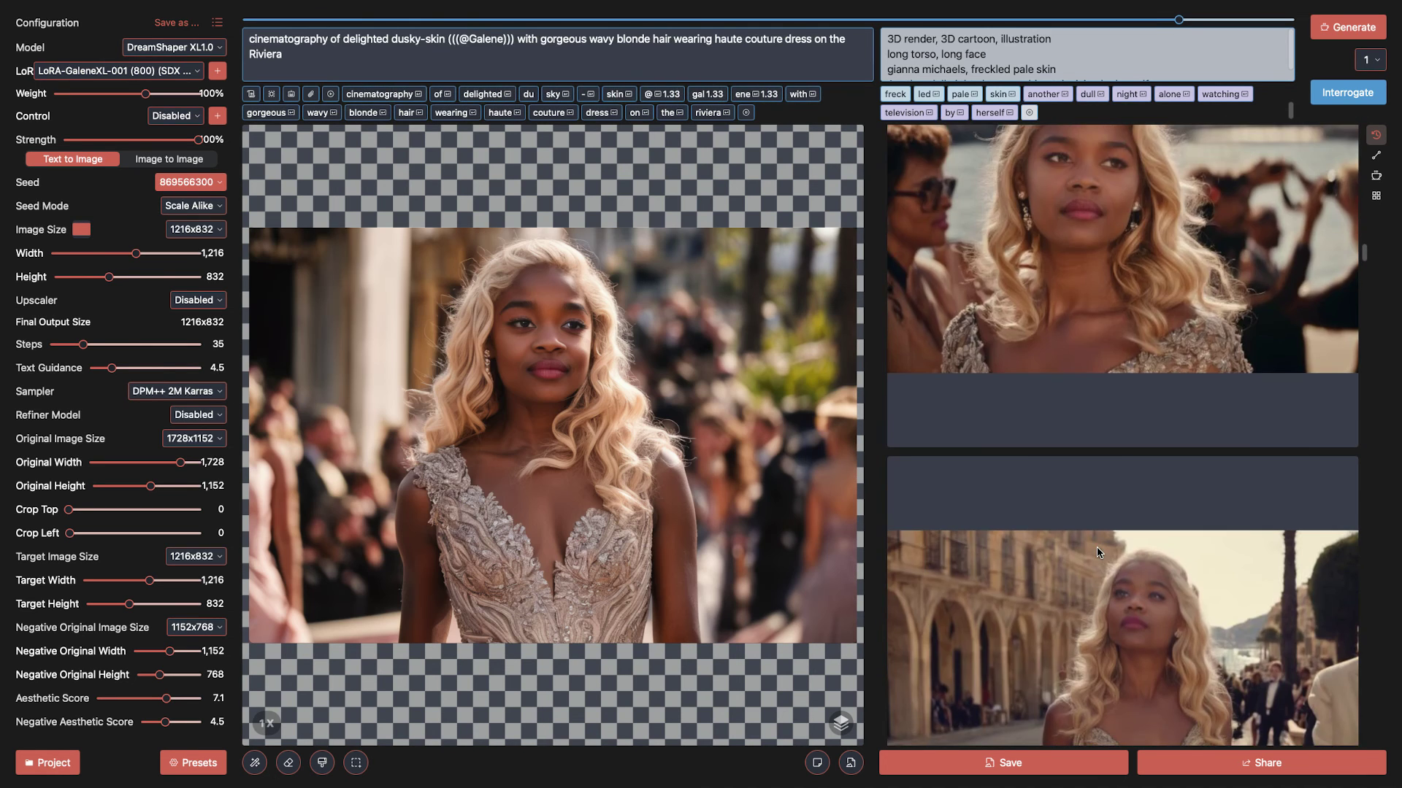
pyautogui.scroll(-5, 1097, 553)
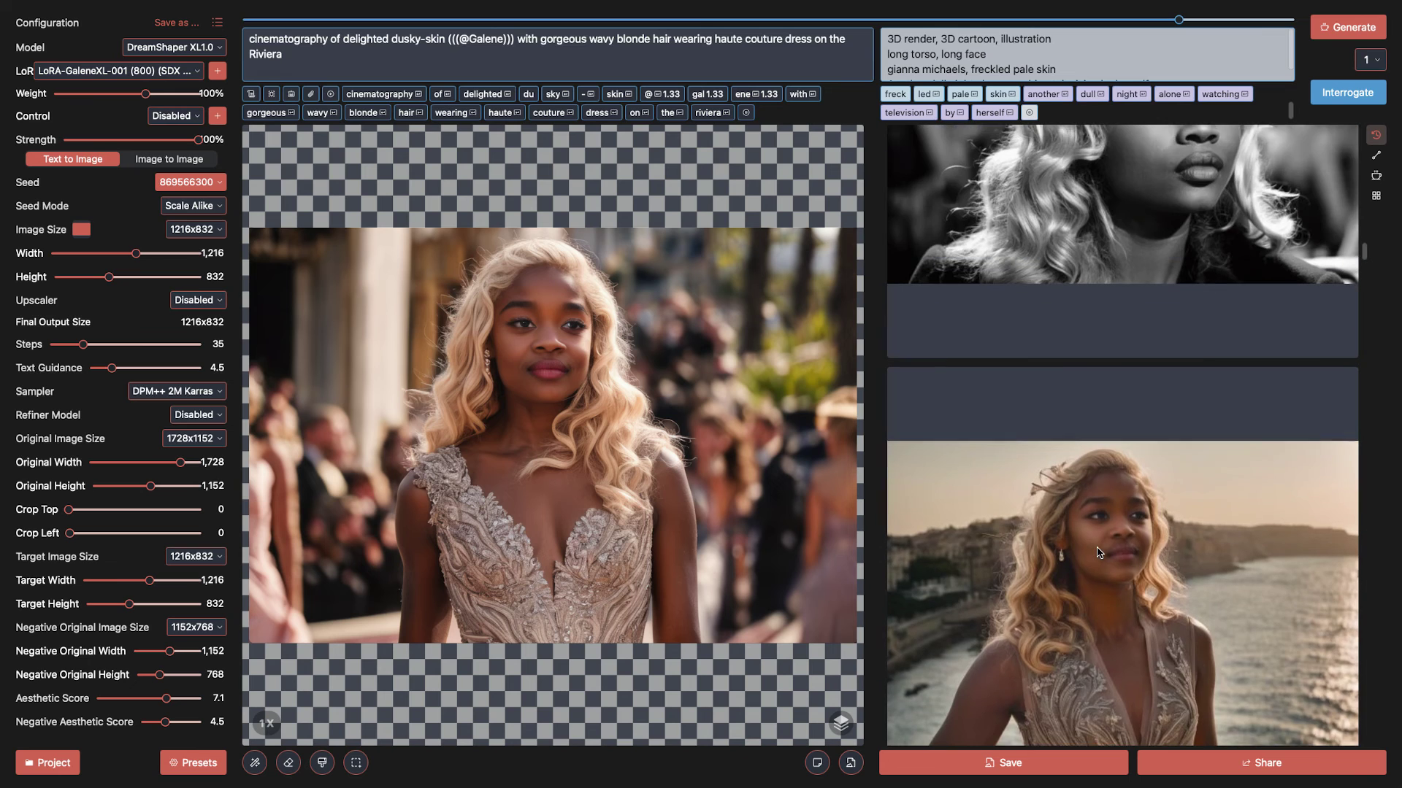
pyautogui.click(1099, 553)
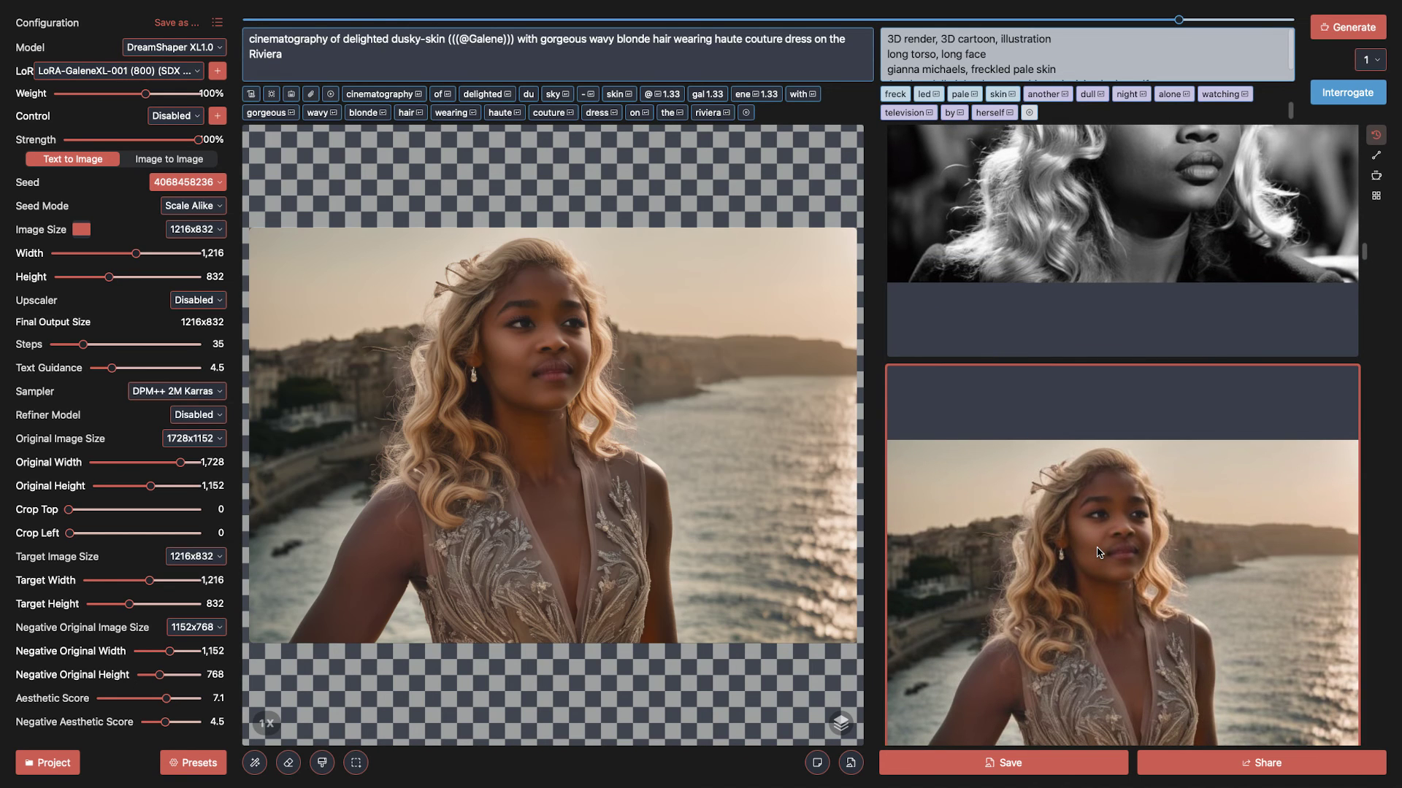
# Step: Load two more Riviera images, ending with the crowd scene
pyautogui.scroll(-5, 1099, 553)
pyautogui.scroll(3, 1098, 553)
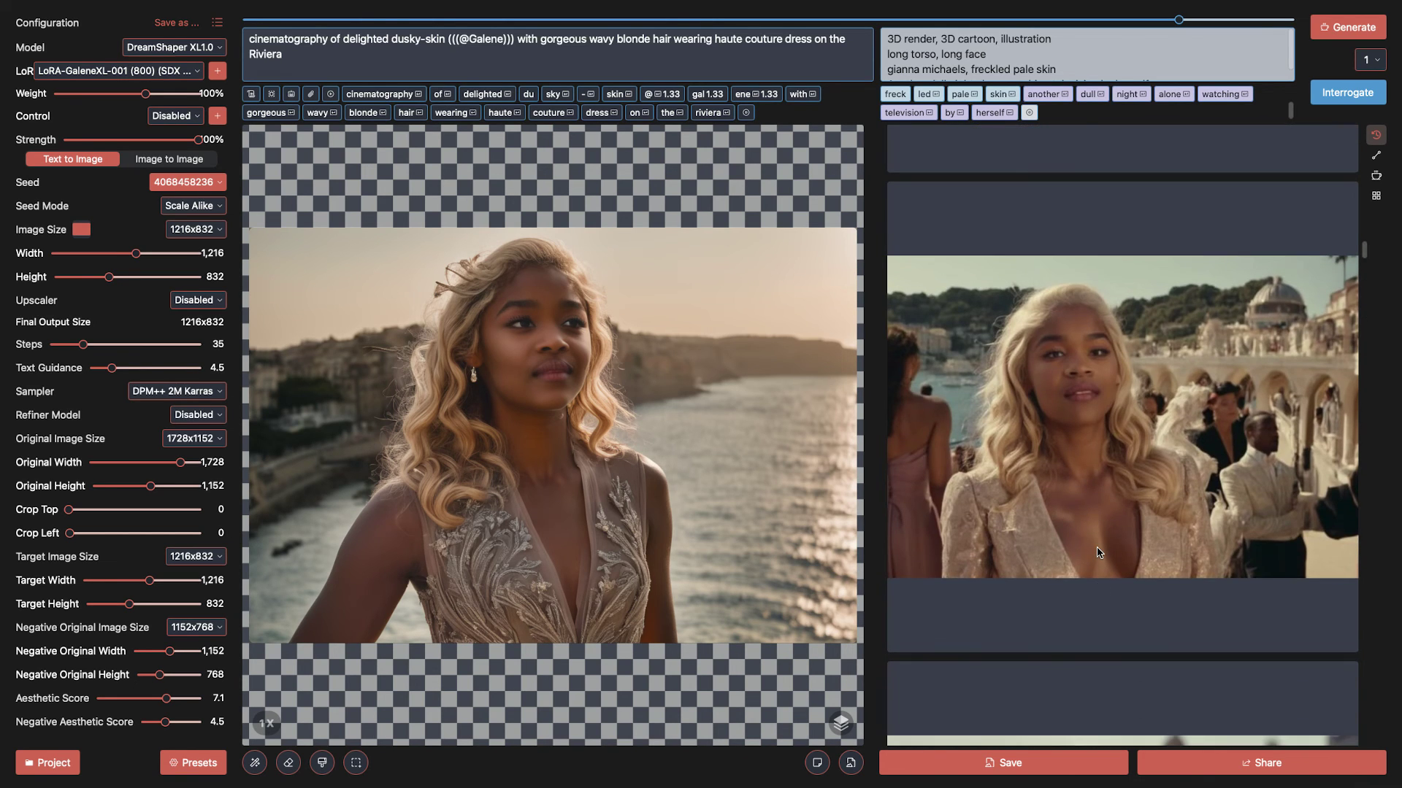
pyautogui.click(1098, 552)
pyautogui.scroll(1, 1098, 553)
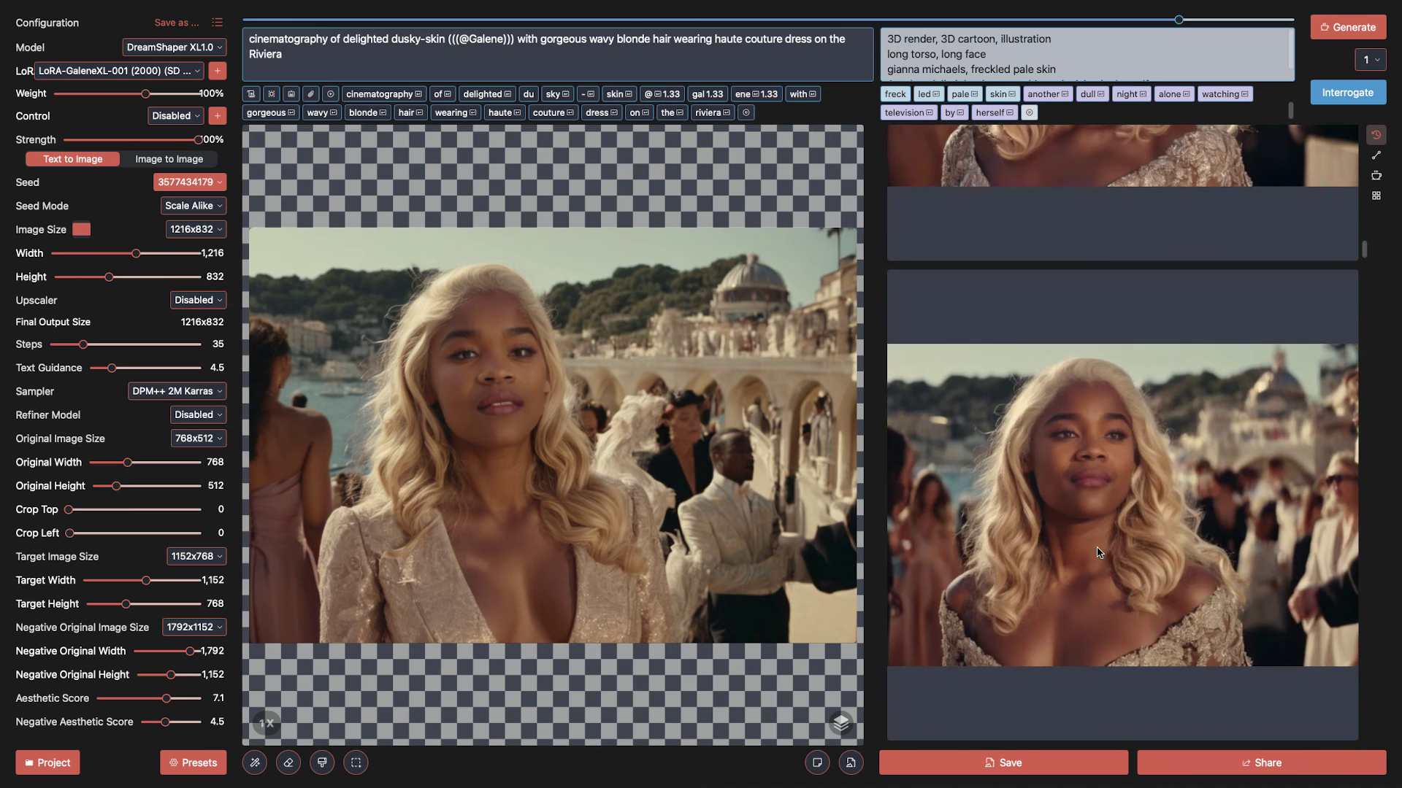
pyautogui.click(1099, 553)
# Step: Load the smiling stairs, sunny street and seaside gown images onto the canvas
pyautogui.scroll(-5, 1099, 553)
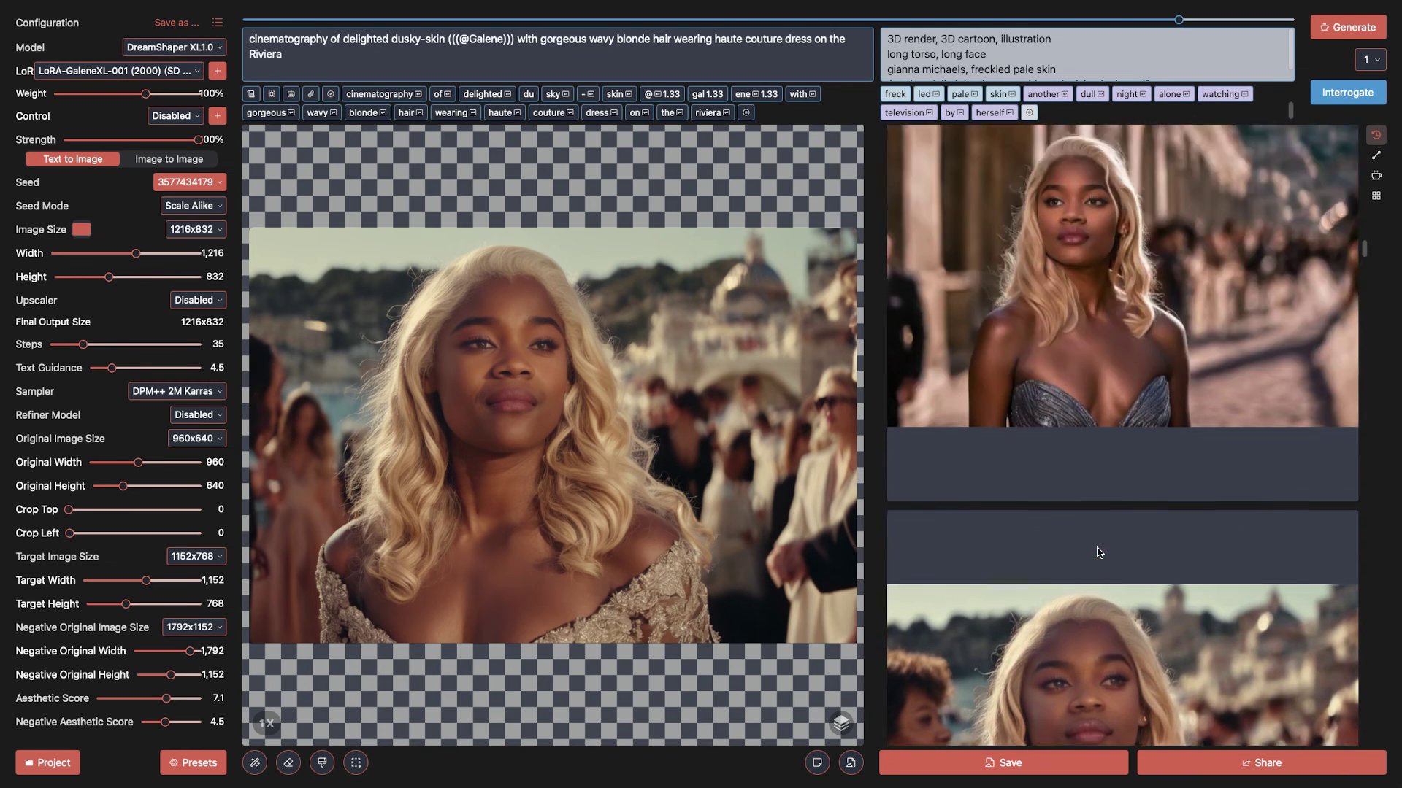
pyautogui.scroll(-8, 1099, 553)
pyautogui.click(1099, 553)
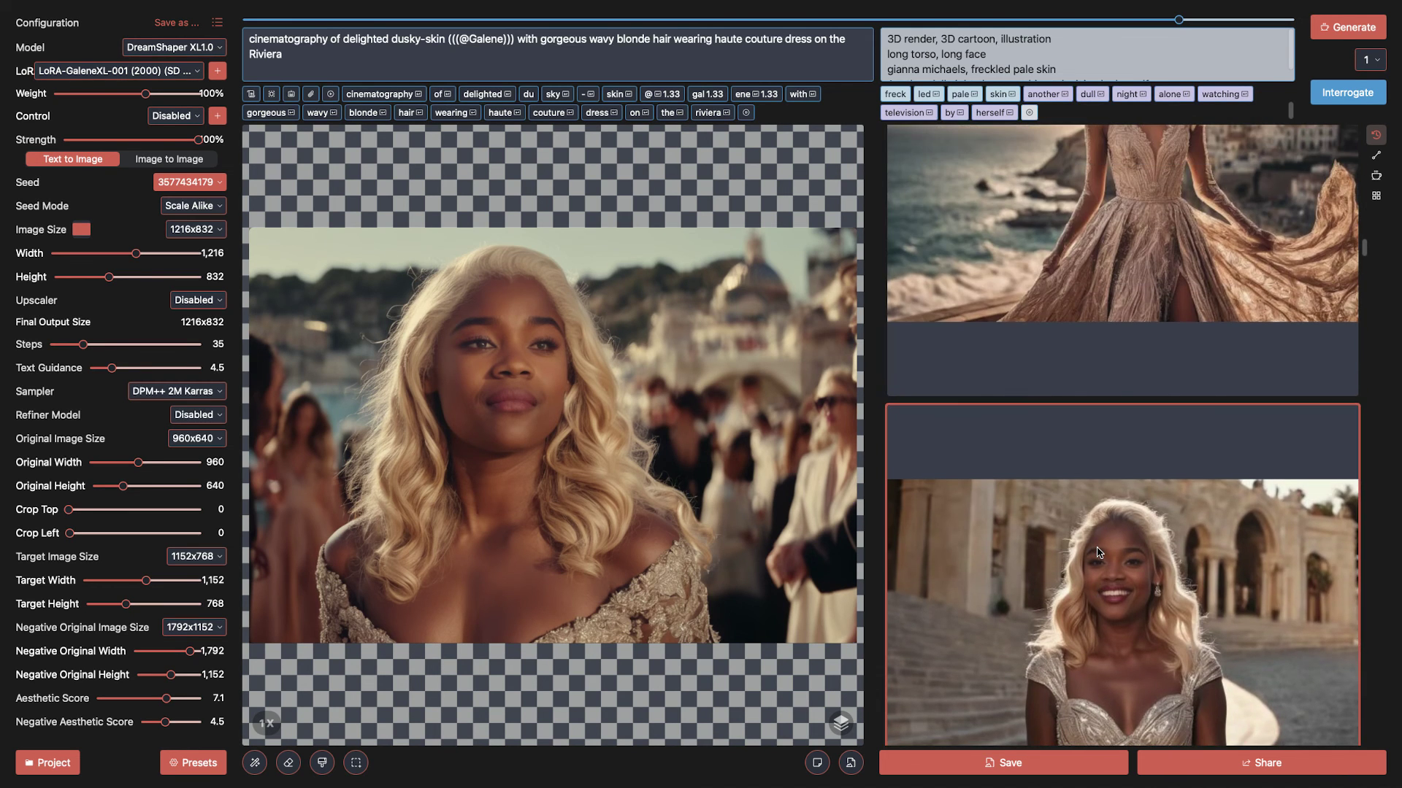
pyautogui.scroll(-5, 1099, 553)
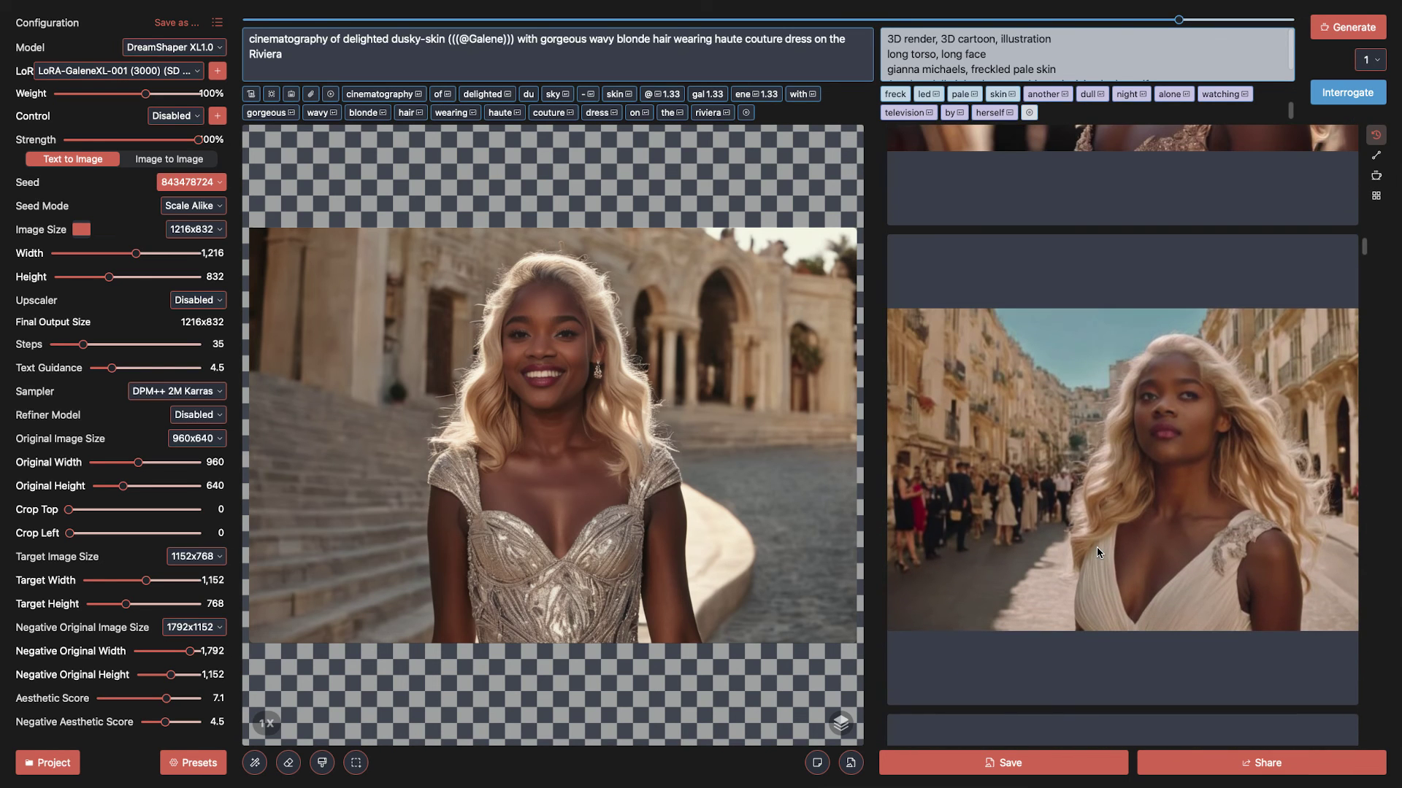
pyautogui.click(1096, 546)
pyautogui.scroll(-5, 1097, 546)
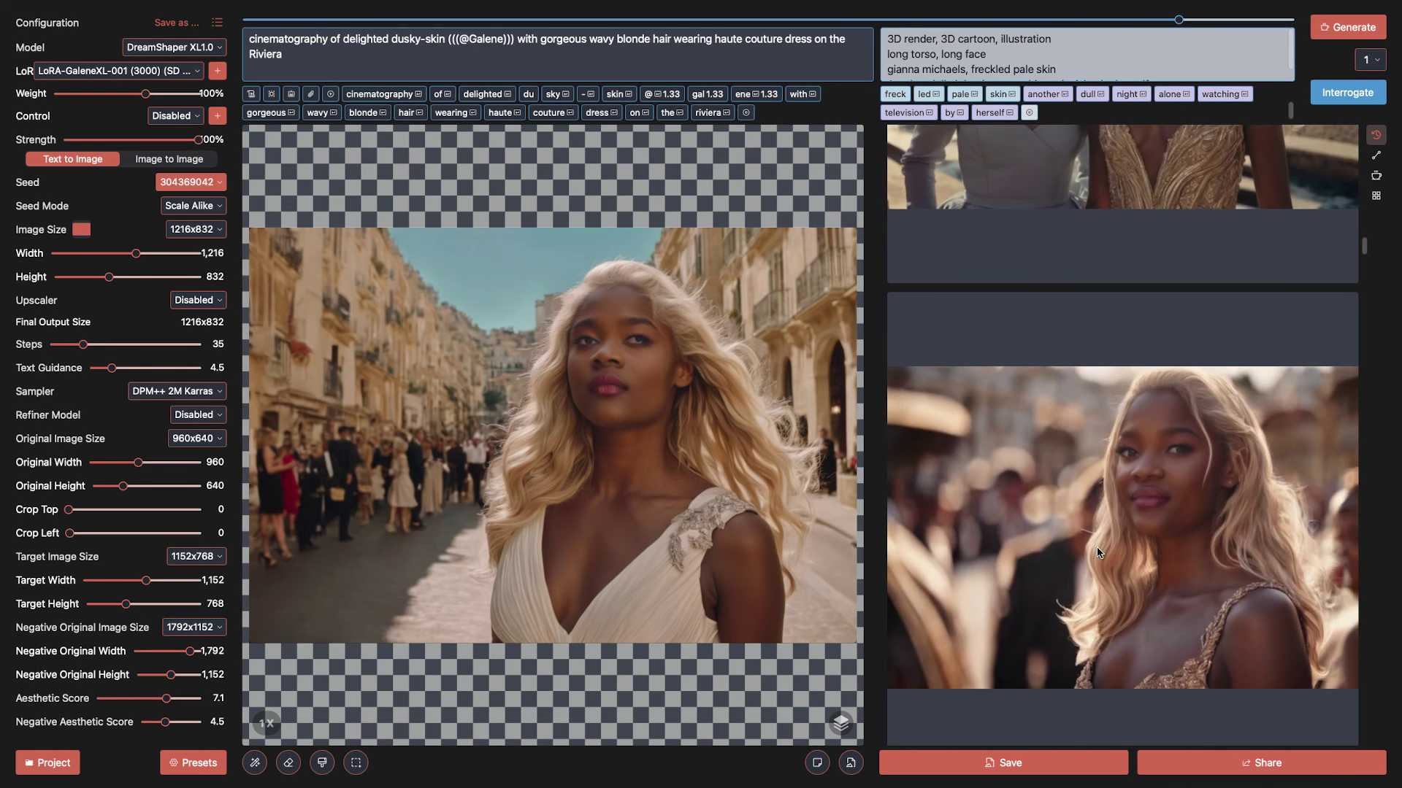
pyautogui.scroll(-8, 1097, 550)
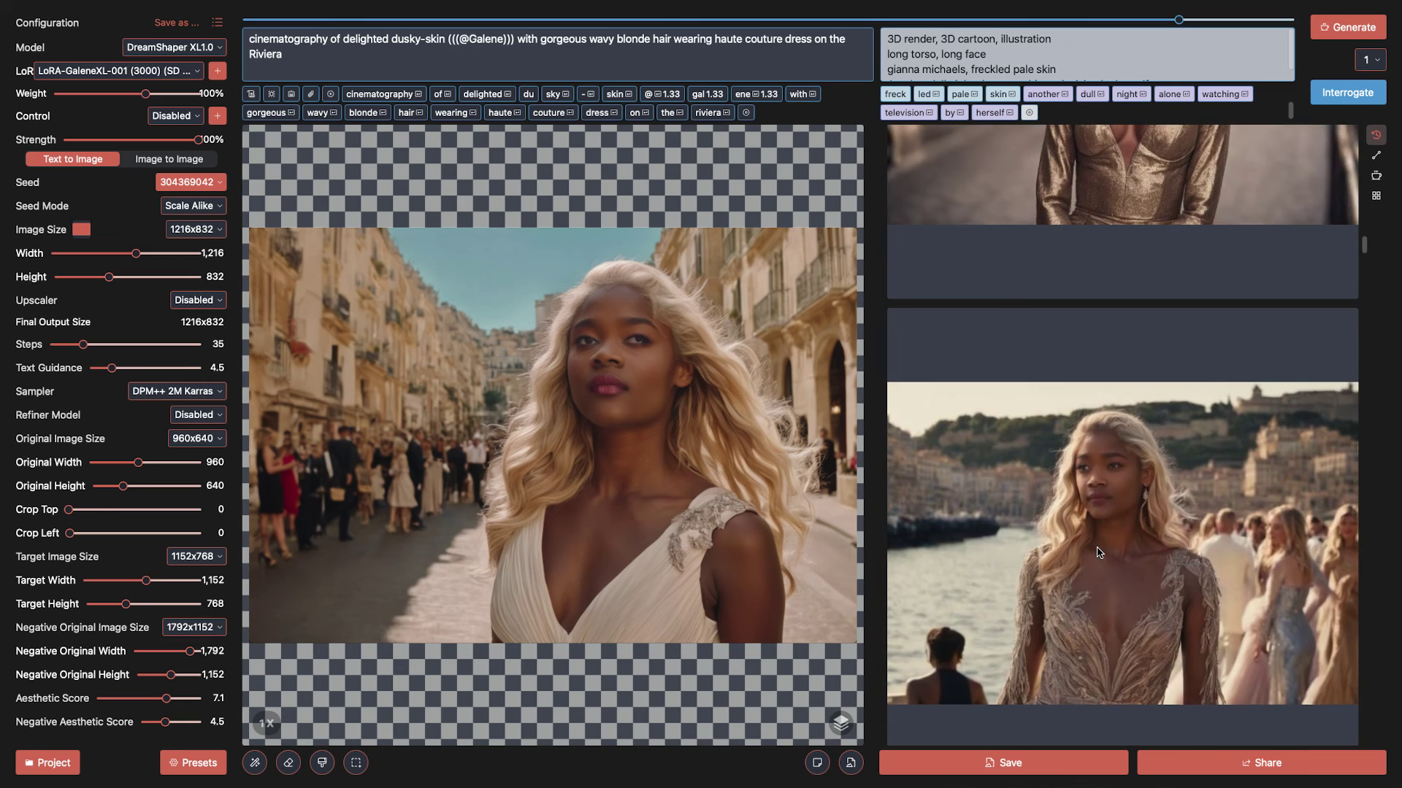
pyautogui.click(1098, 553)
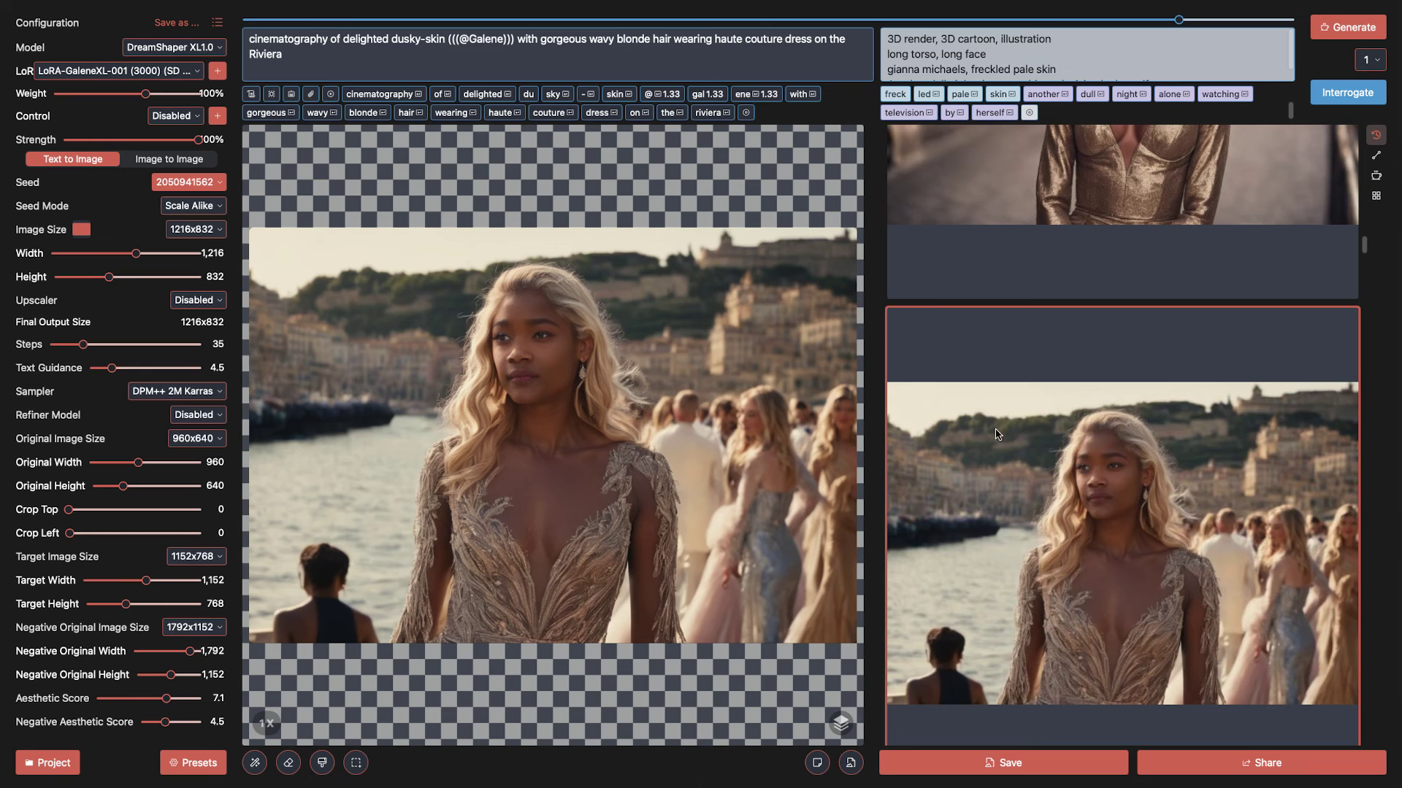
# Step: Load the white-suit balcony image and the smiling balcony image with their prompts
pyautogui.scroll(5, 1134, 558)
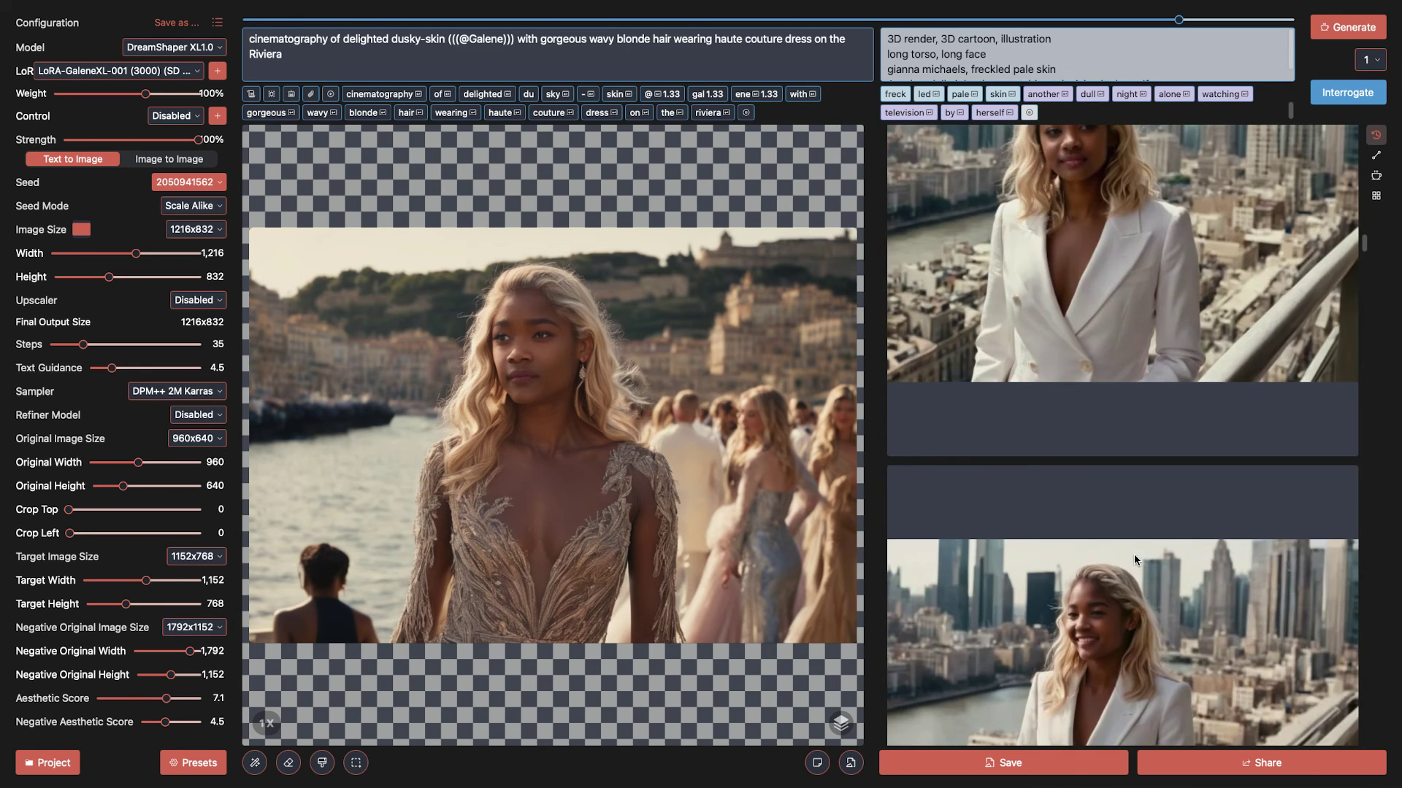
pyautogui.click(1134, 445)
pyautogui.scroll(-5, 1132, 445)
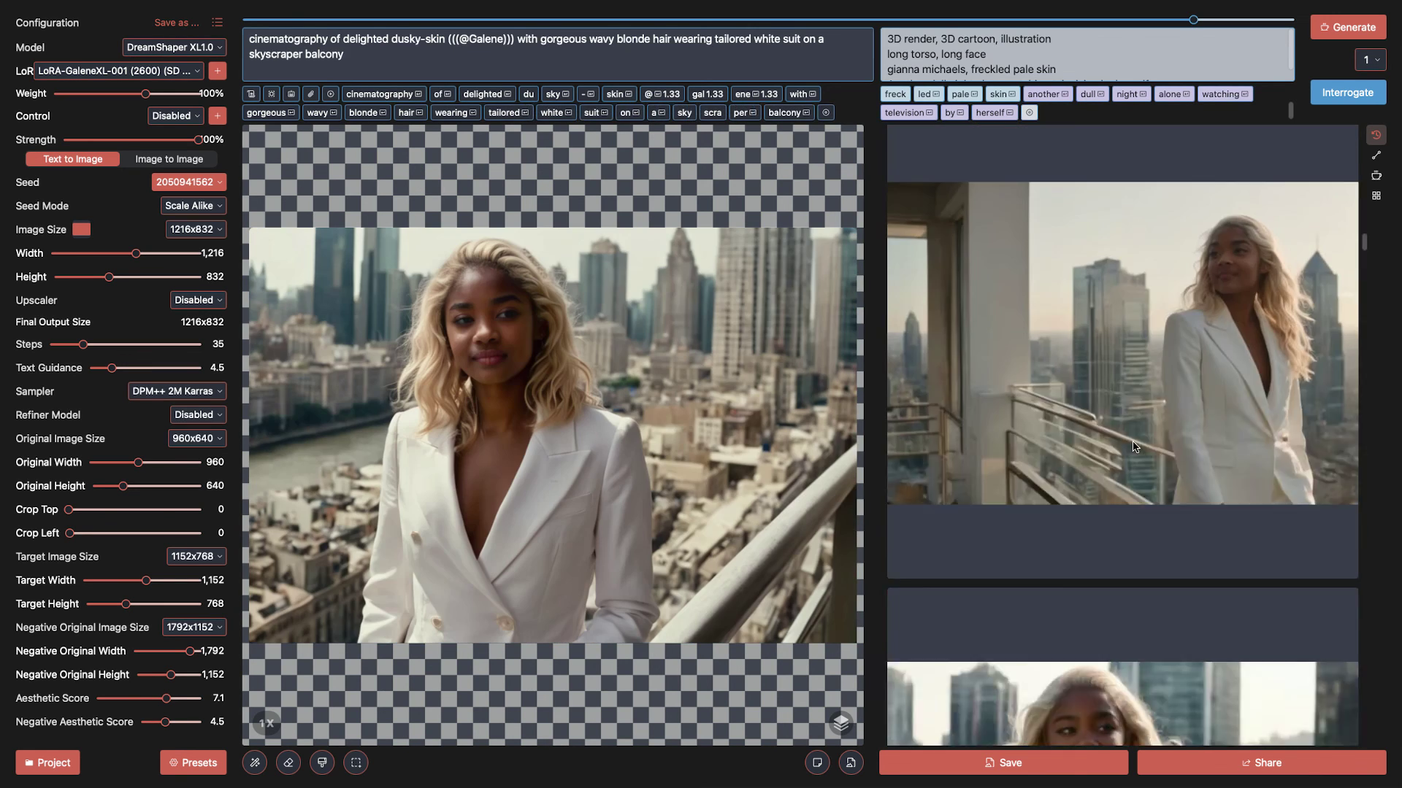
pyautogui.scroll(-5, 1132, 440)
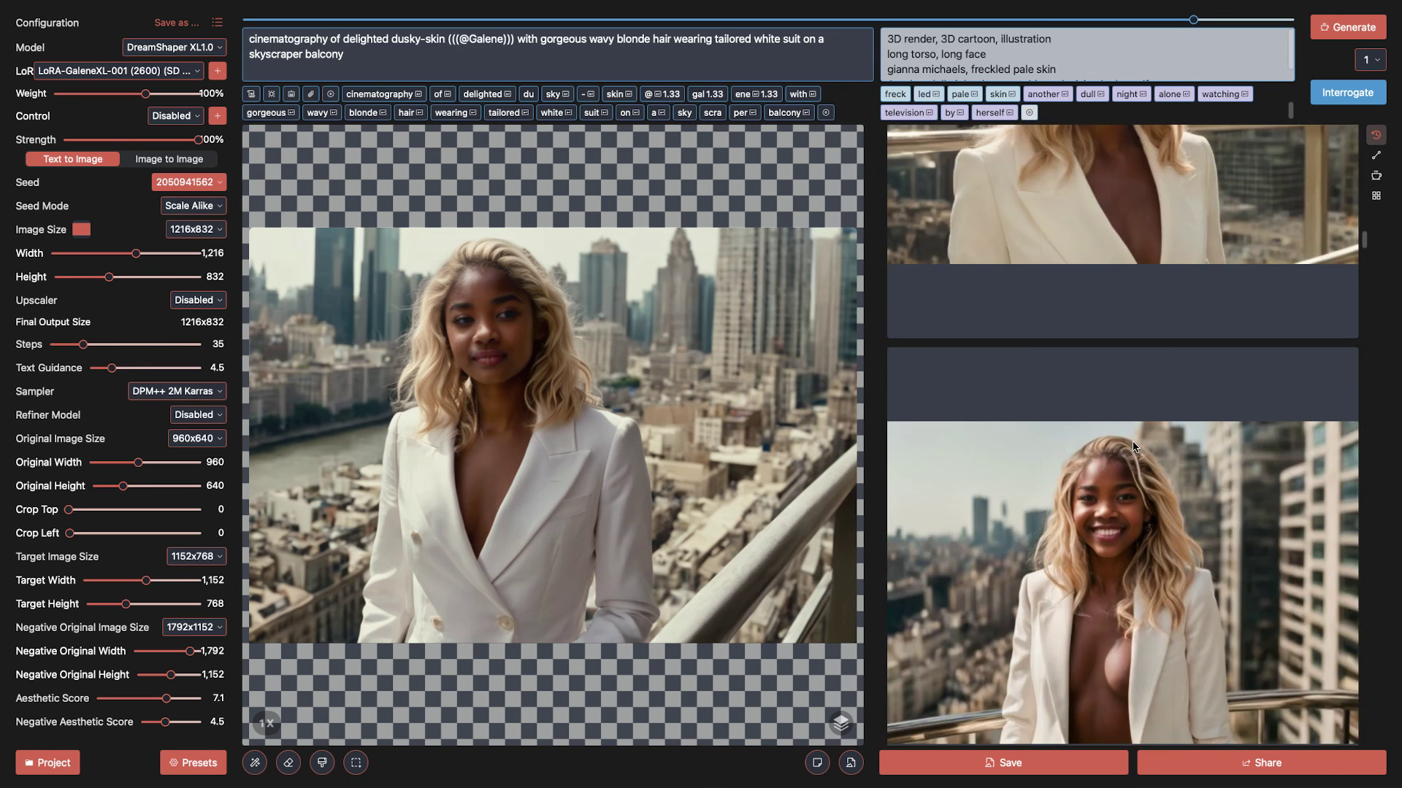
pyautogui.scroll(10, 1132, 447)
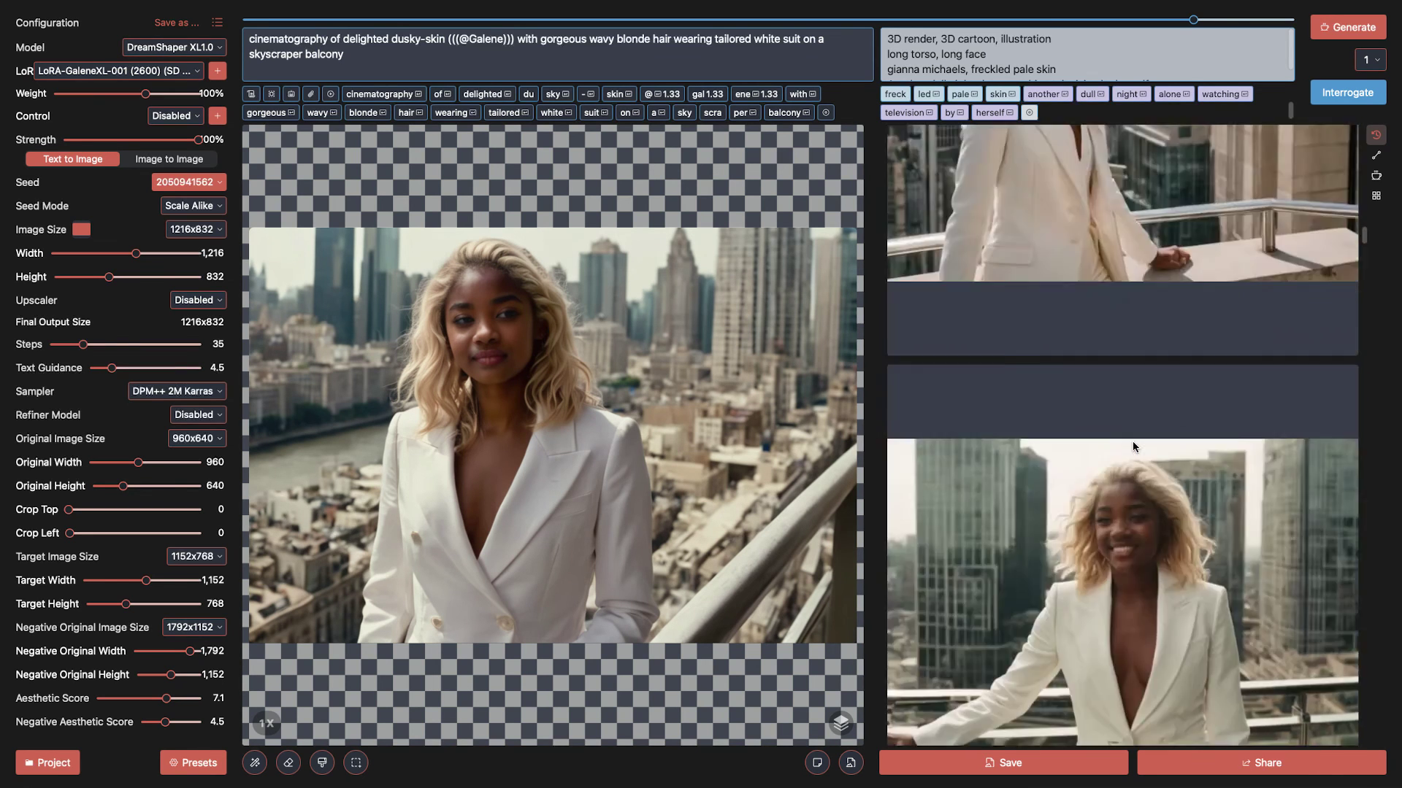
pyautogui.scroll(3, 1132, 446)
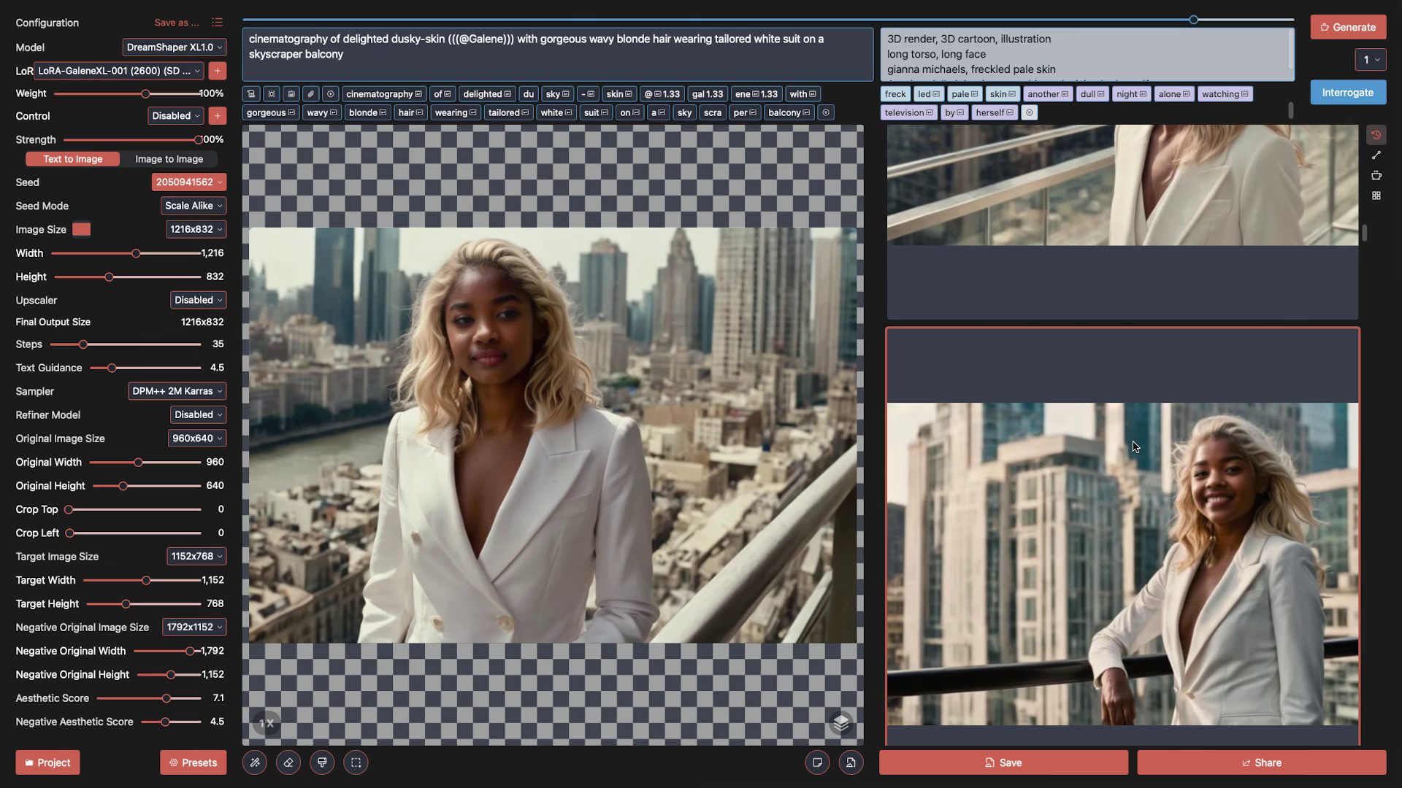
pyautogui.click(1133, 446)
# Step: Load the window city-view image, then the hands-on-railing skyscraper portrait from LoRA 3000
pyautogui.scroll(3, 1134, 447)
pyautogui.scroll(5, 1133, 447)
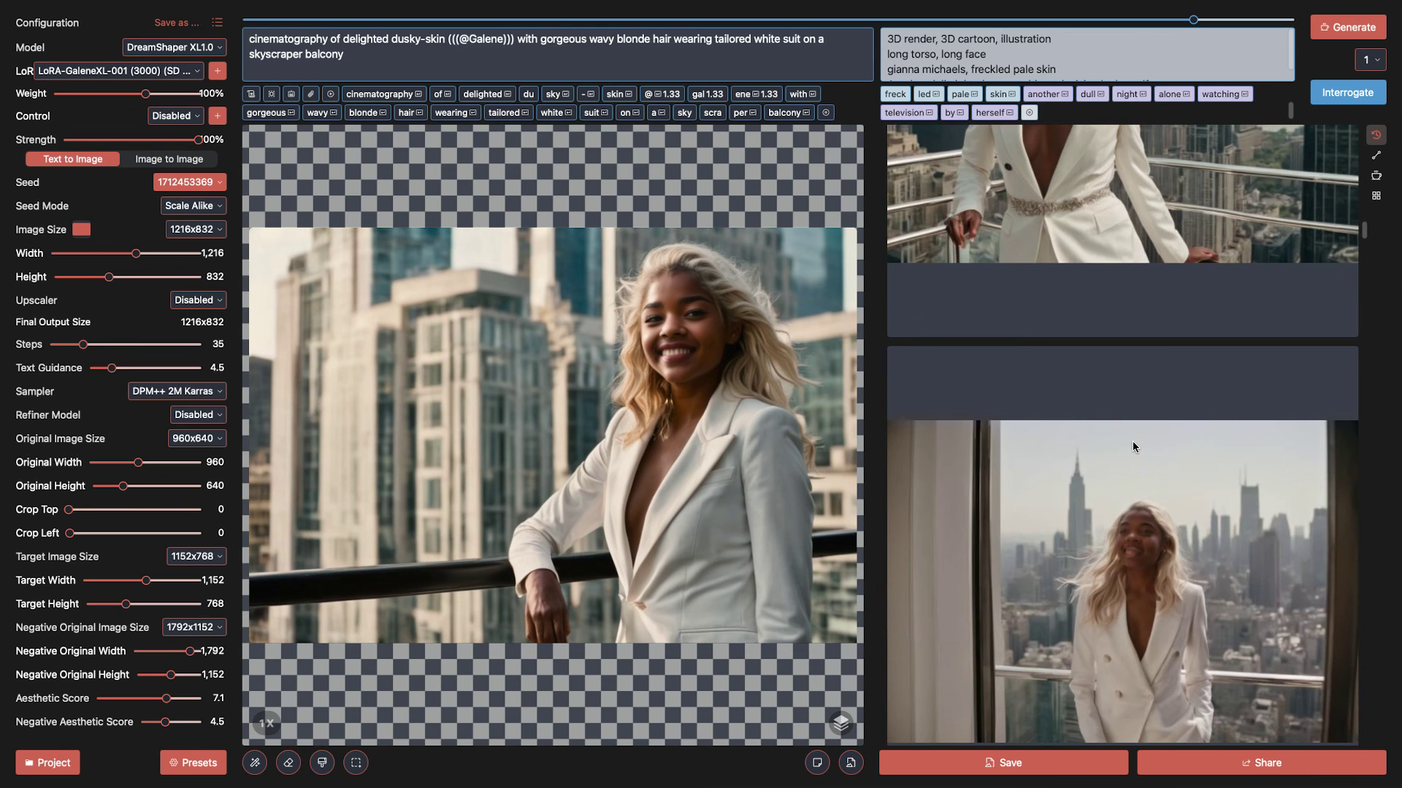
pyautogui.click(1132, 447)
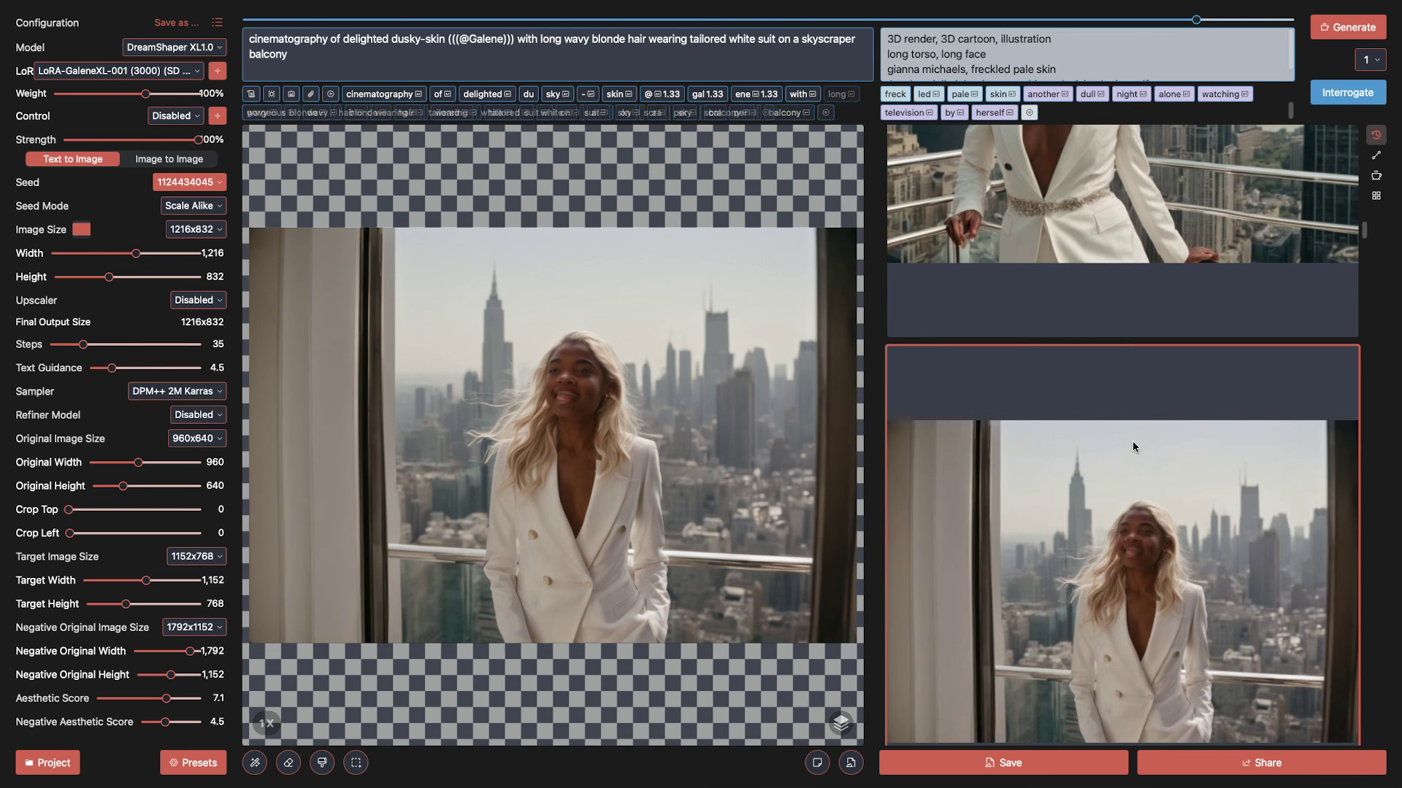
pyautogui.scroll(3, 968, 328)
pyautogui.scroll(3, 968, 327)
pyautogui.click(967, 322)
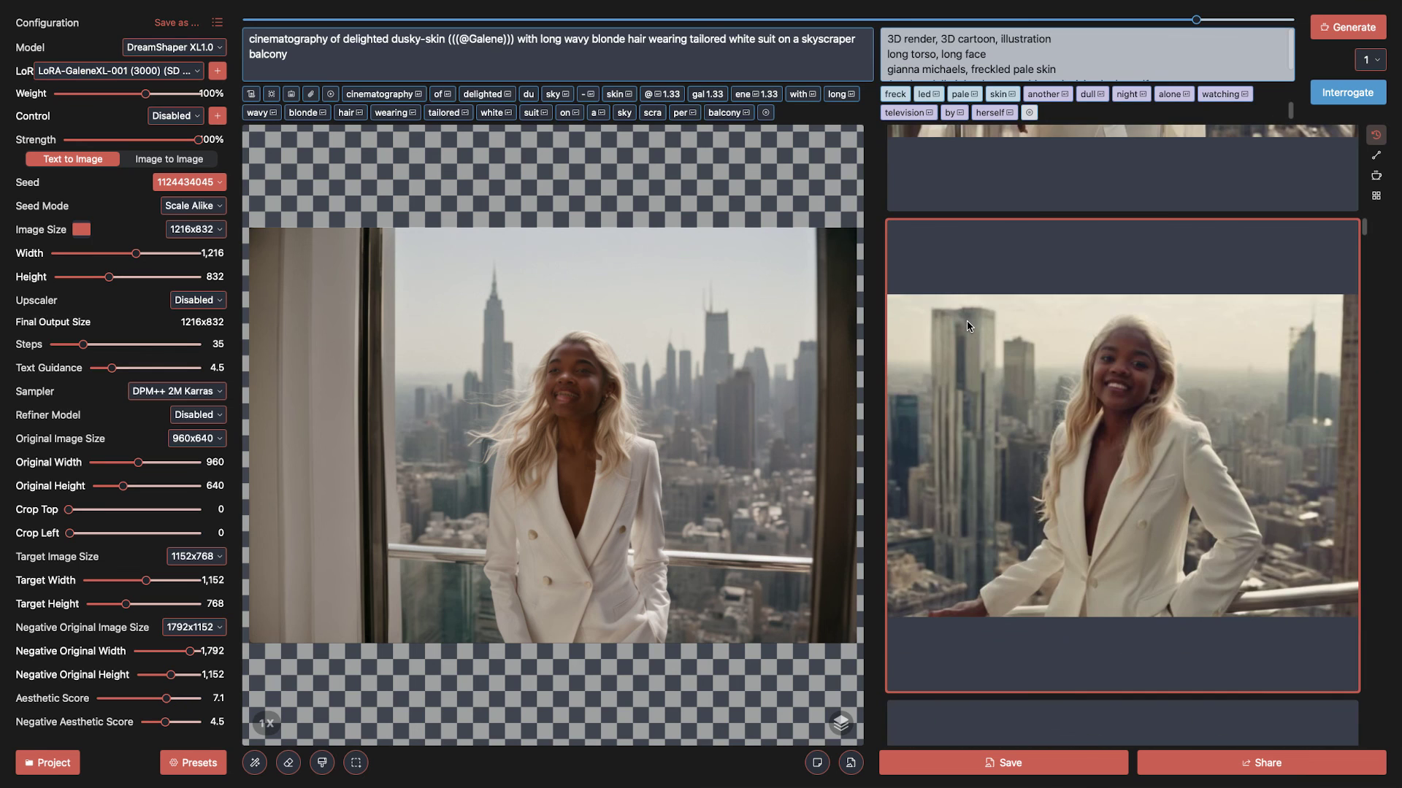
pyautogui.click(192, 70)
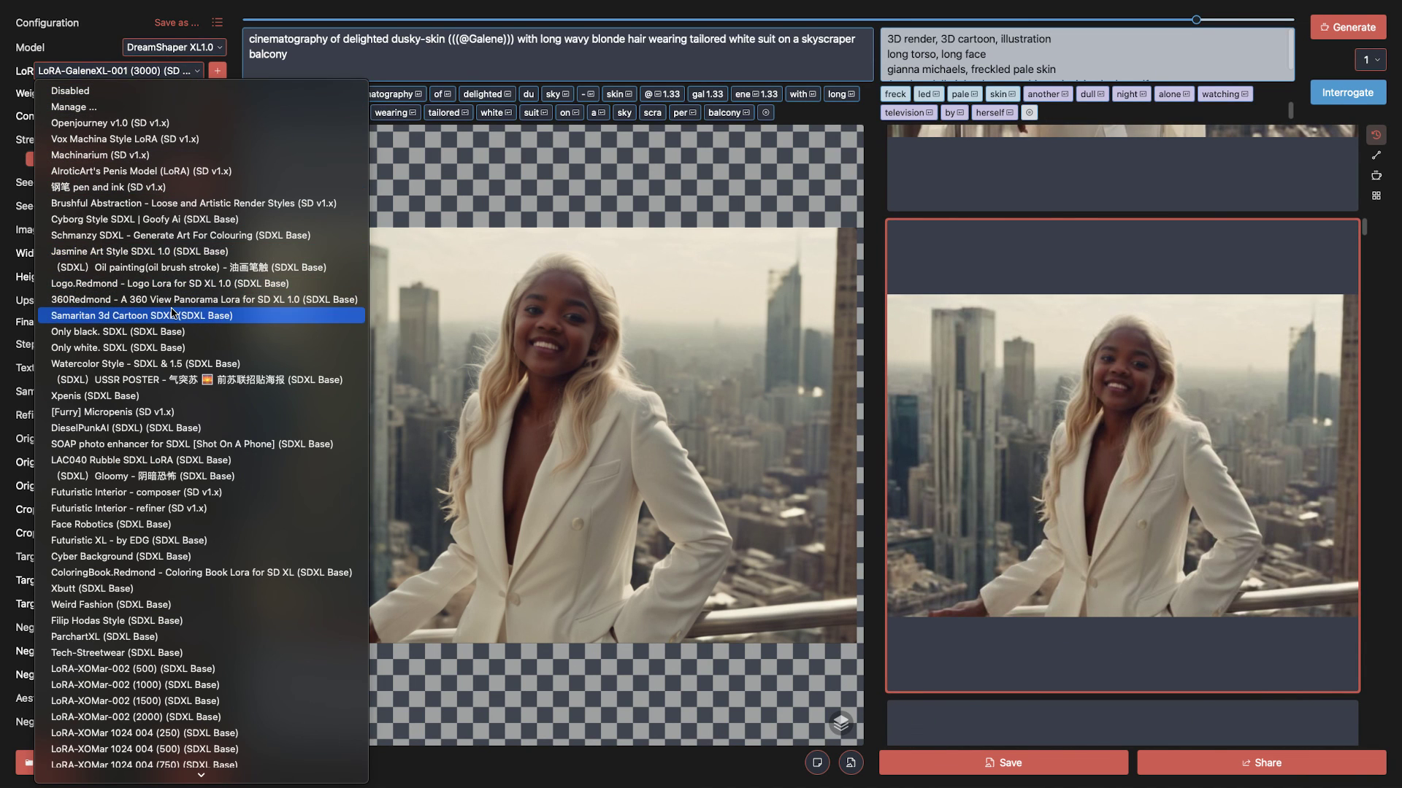
pyautogui.click(73, 107)
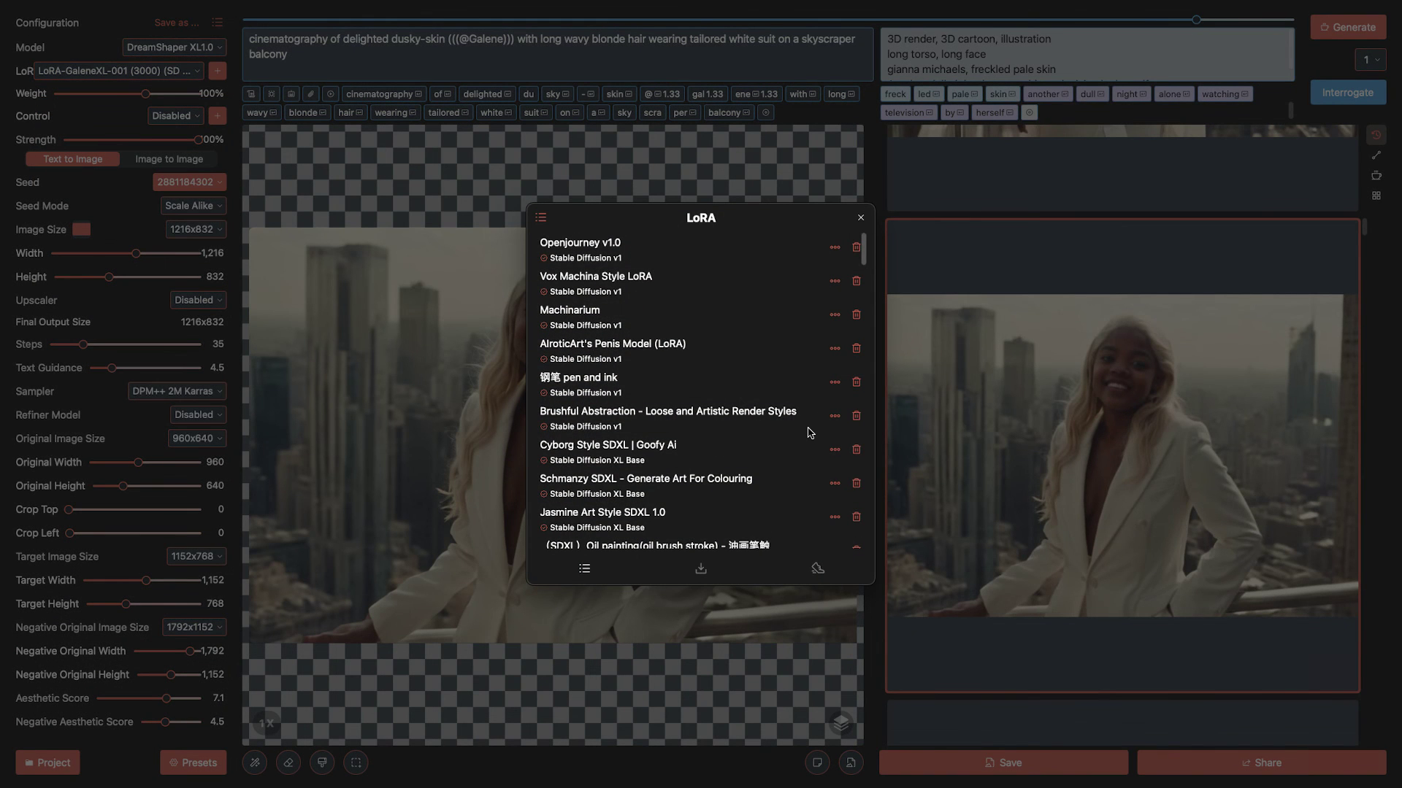
pyautogui.scroll(-15, 808, 433)
pyautogui.scroll(-3, 808, 432)
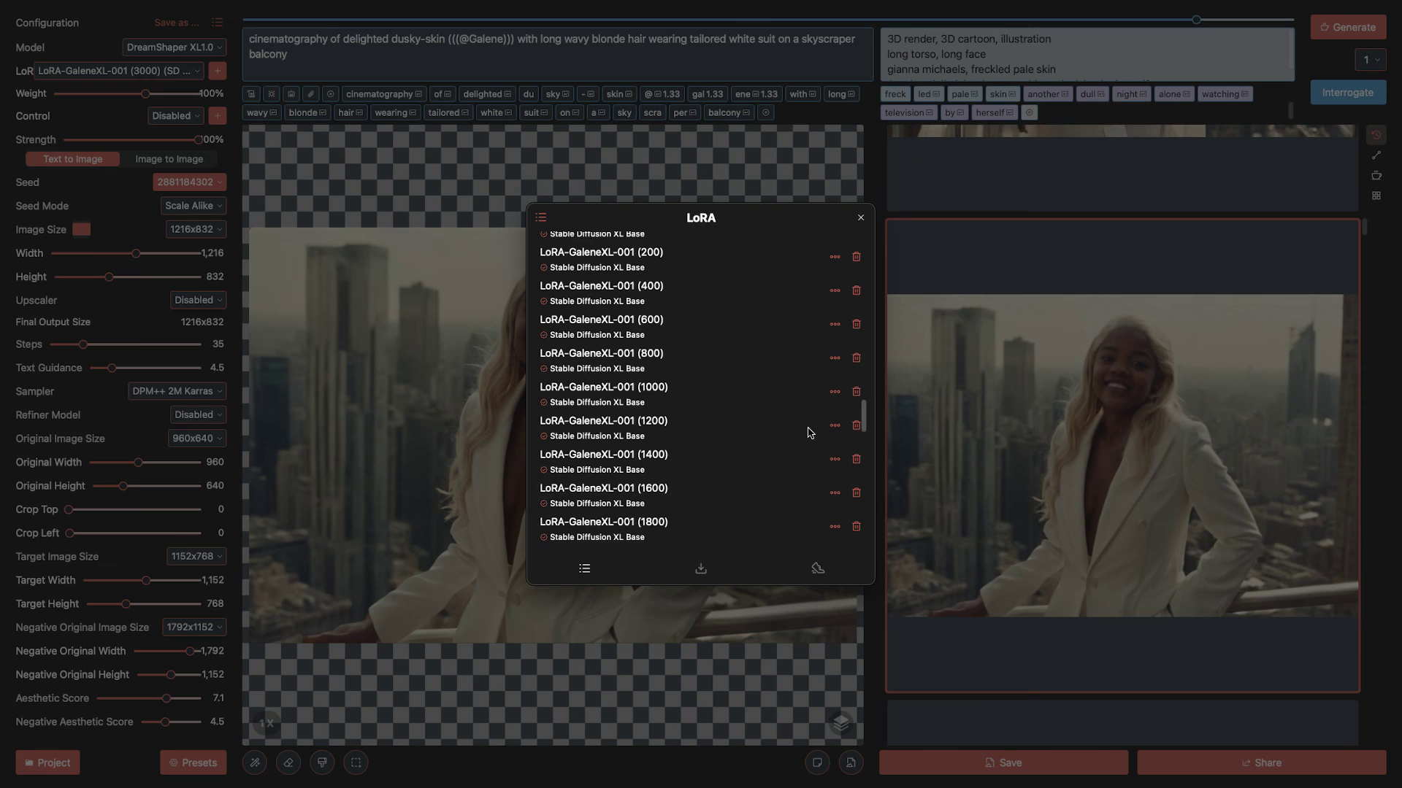
pyautogui.click(835, 429)
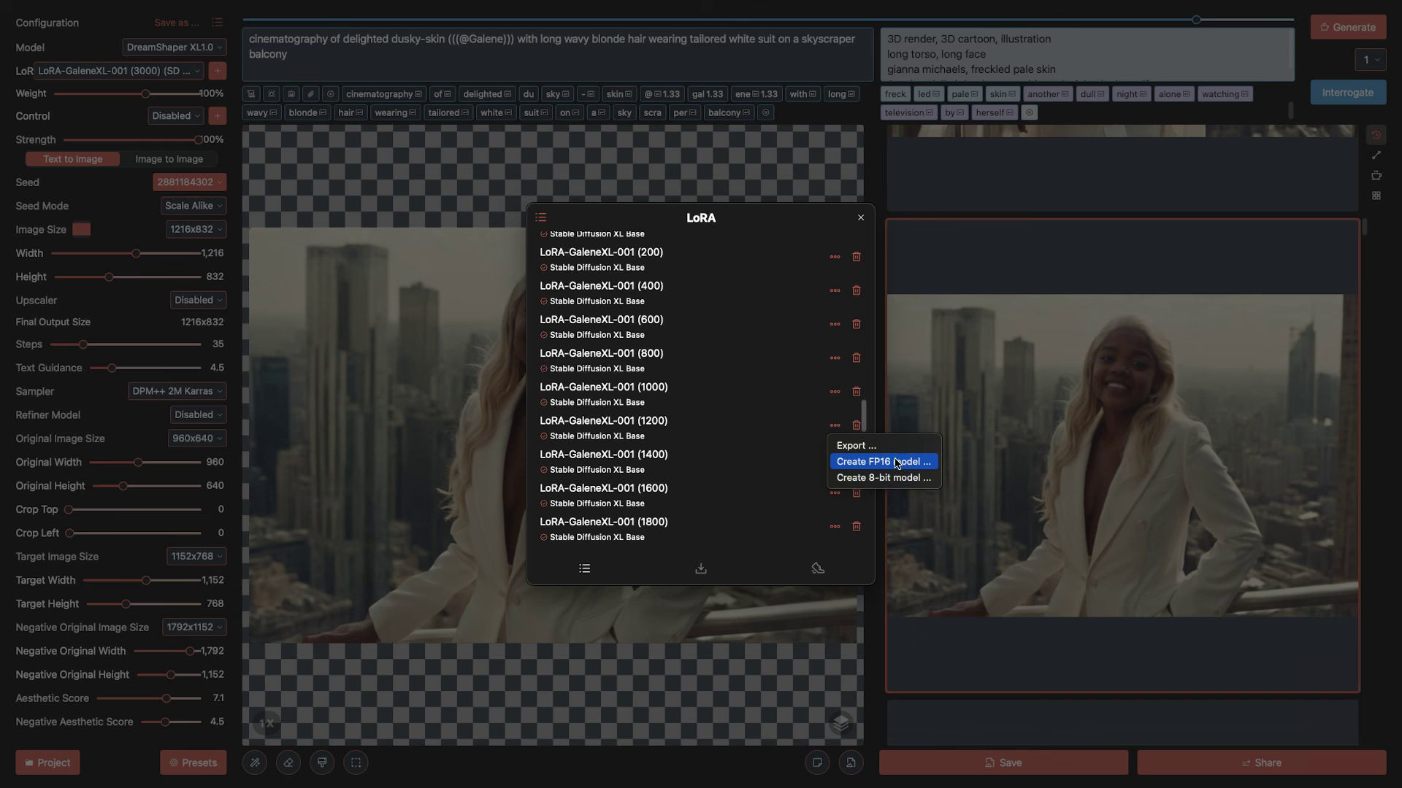
pyautogui.click(861, 222)
# Step: Close the LoRA manager and clear the positive prompt text
pyautogui.click(861, 222)
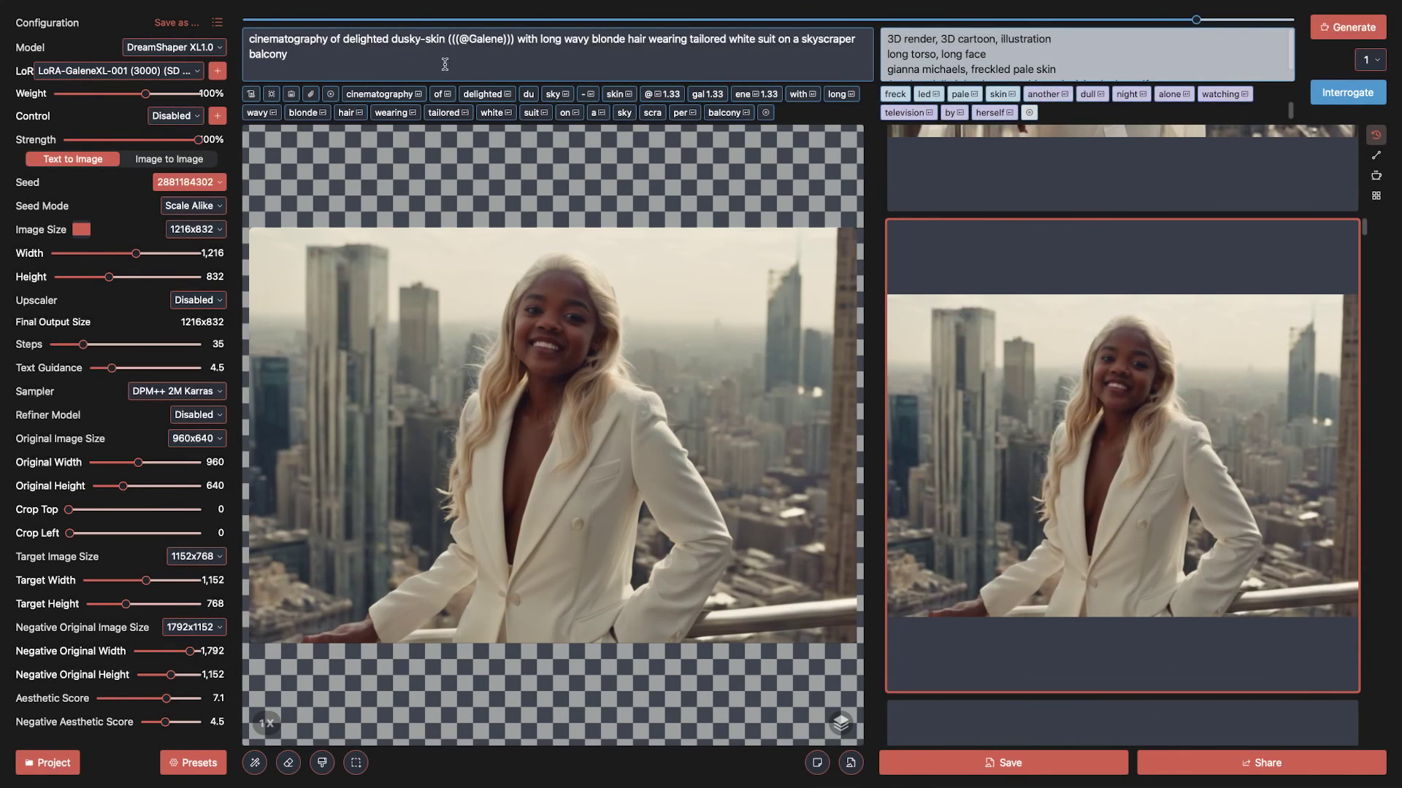
pyautogui.press('super+a')
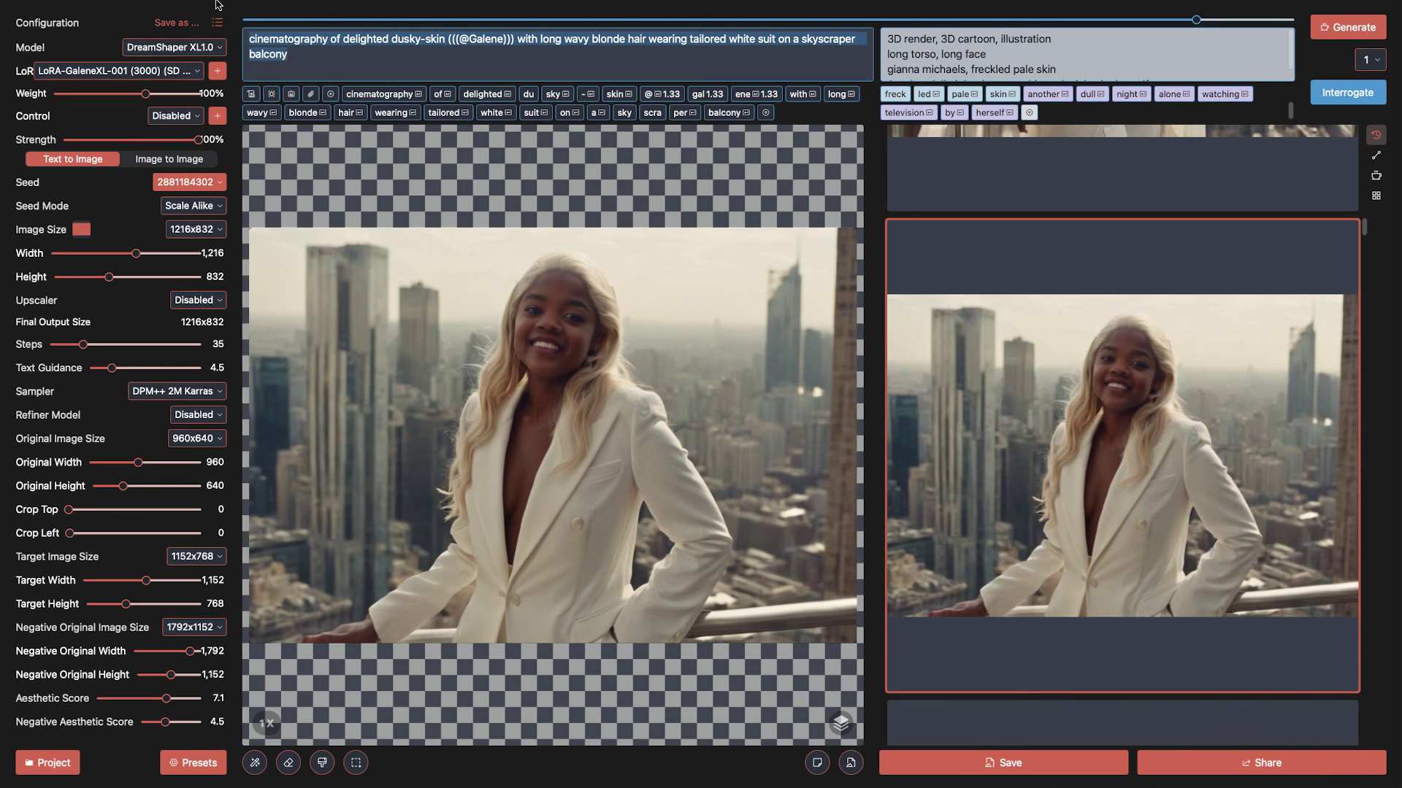
pyautogui.press('BackSpace')
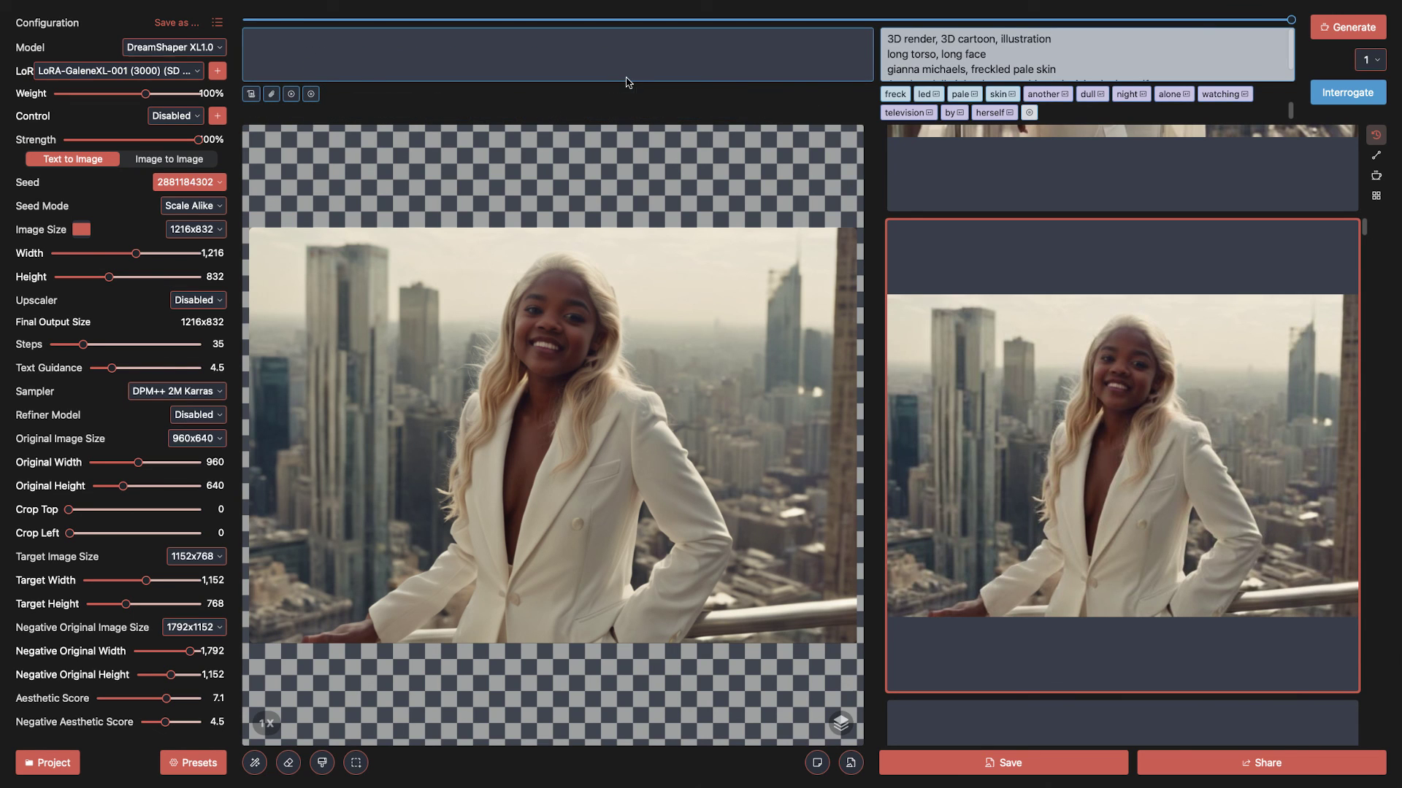
pyautogui.click(1090, 53)
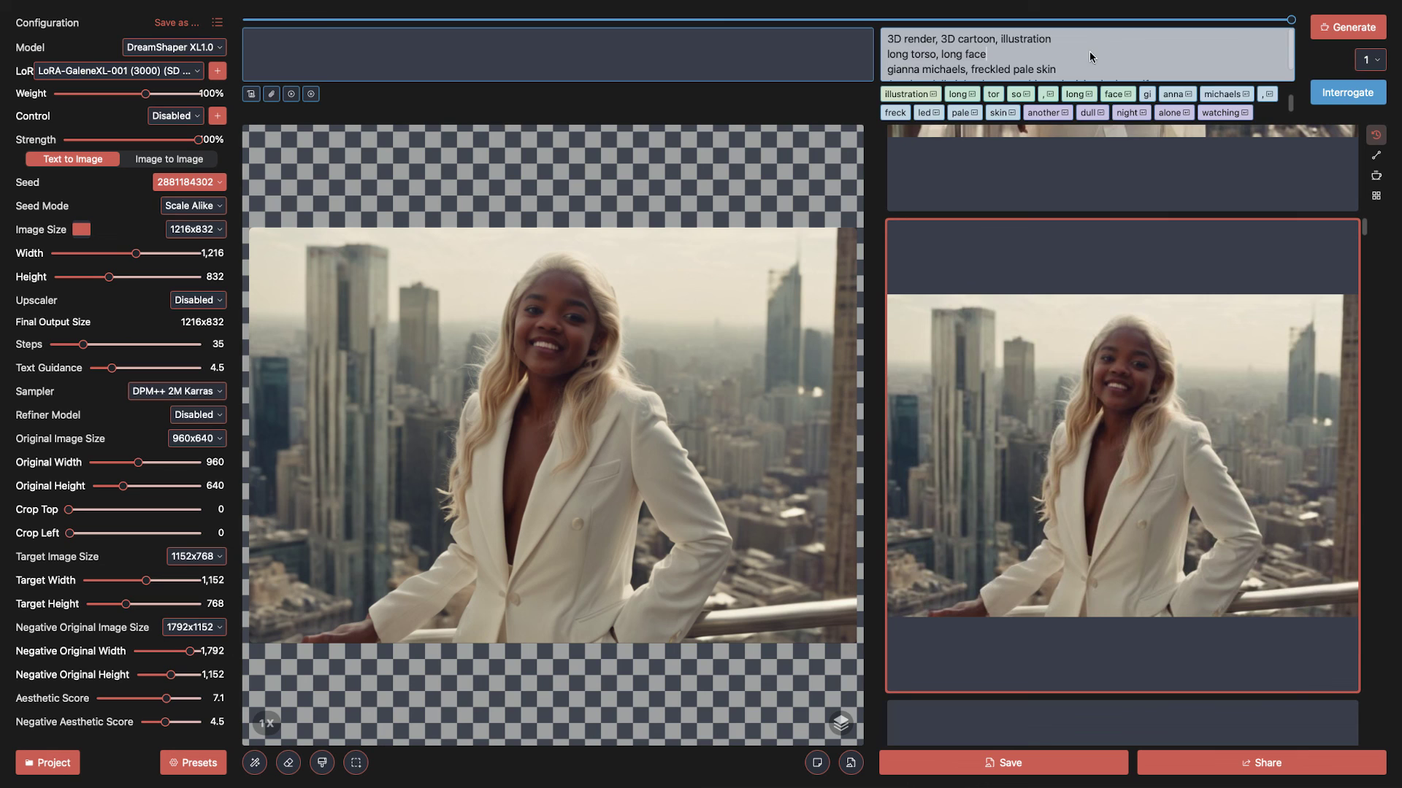
pyautogui.press('super+a')
pyautogui.press('BackSpace')
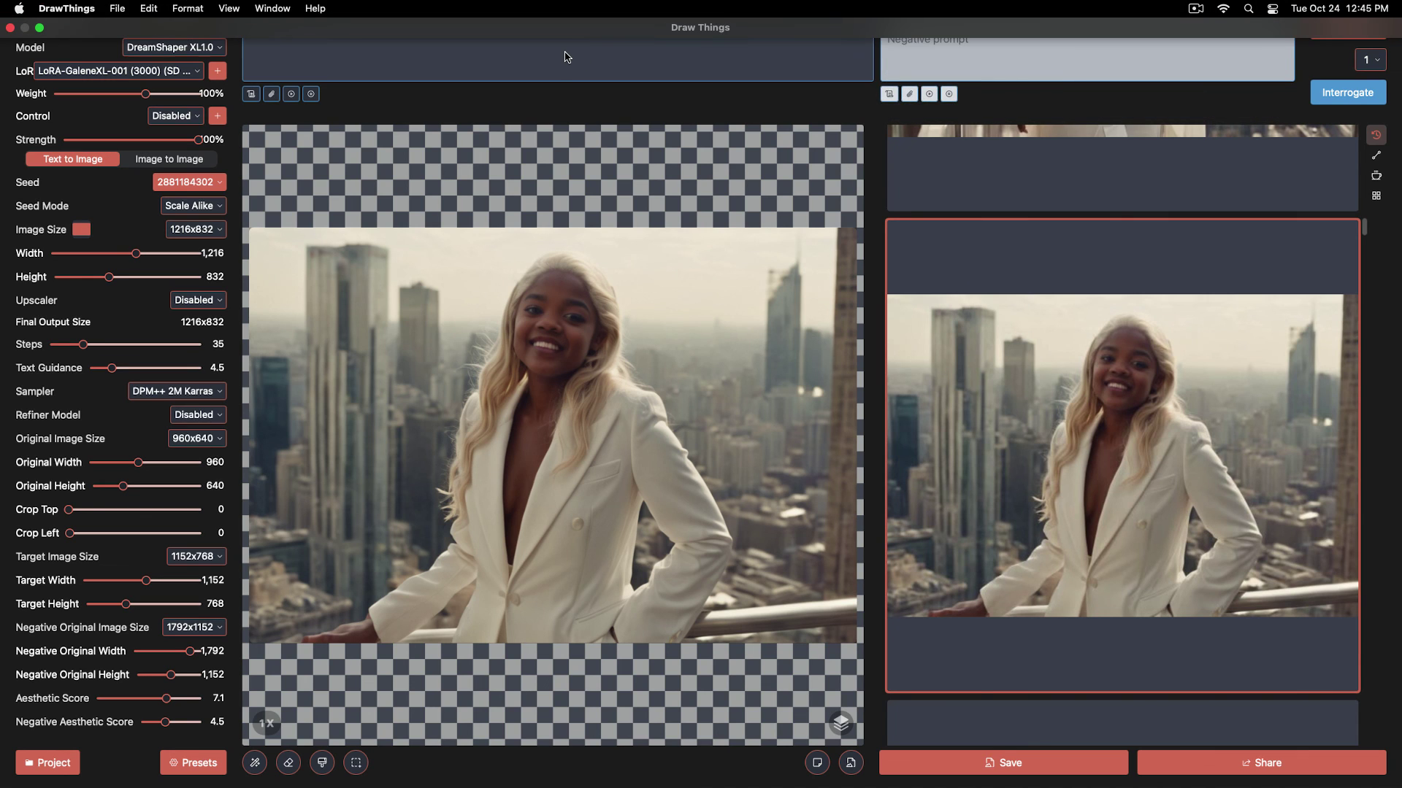
pyautogui.write('@')
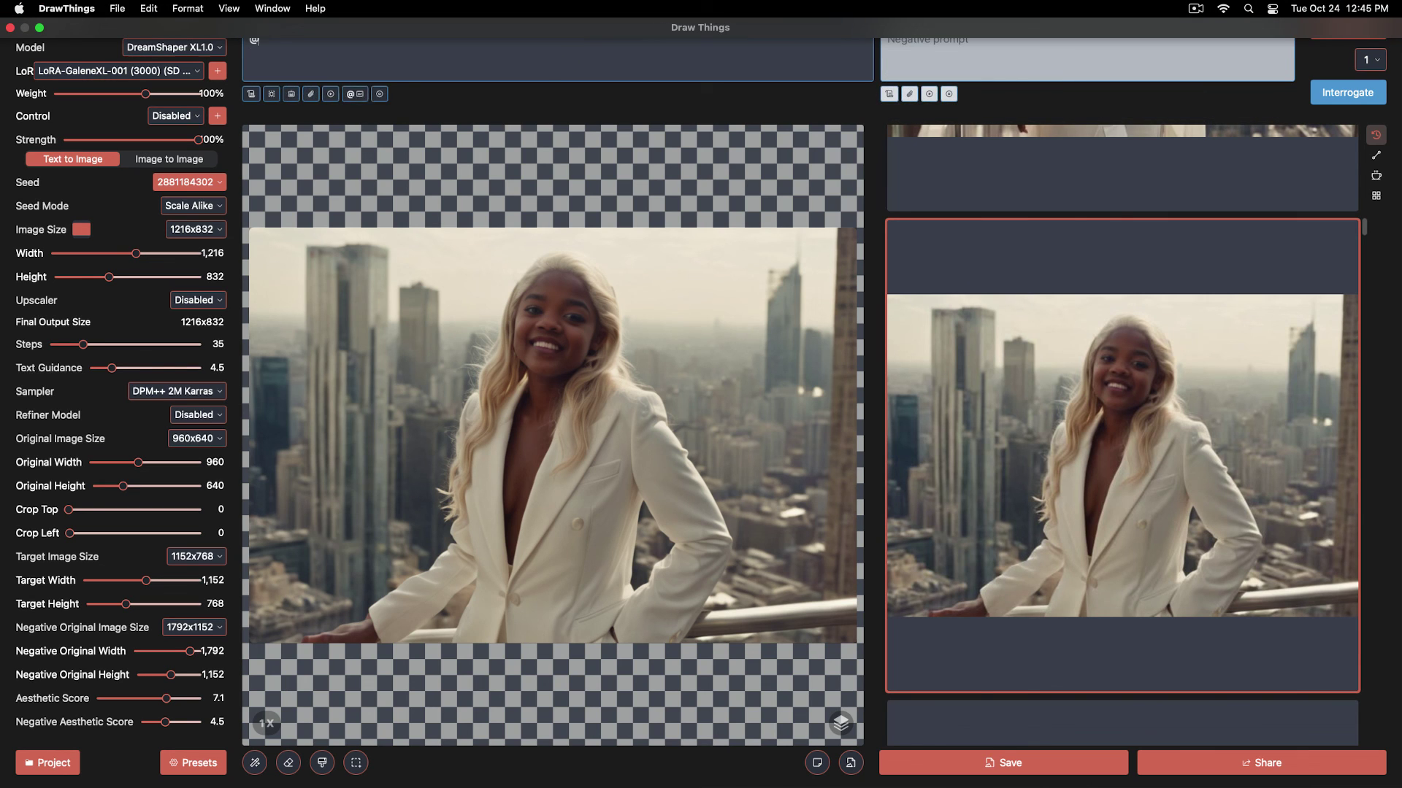
pyautogui.write('Galene')
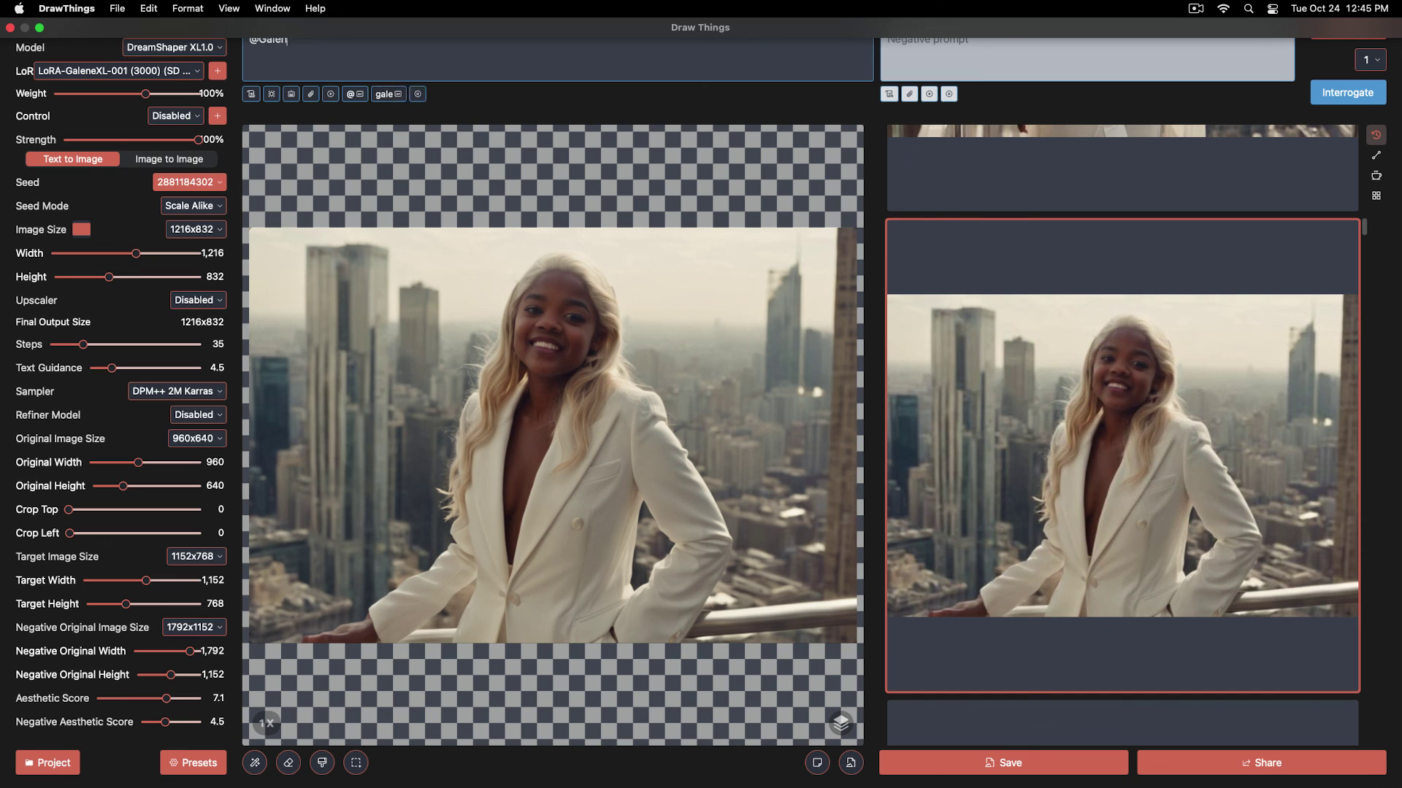